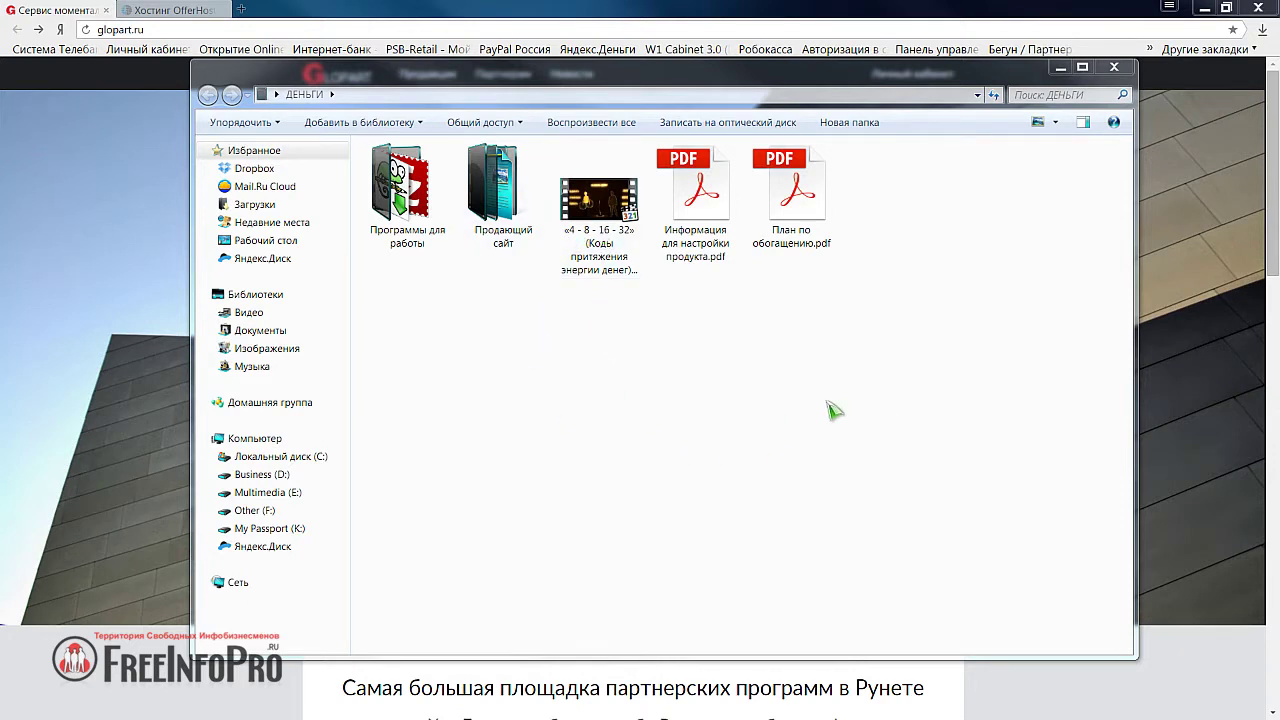
- Look through the "Программы для работы" folder, return to ДЕНЬГИ and open "Информация для настройки продукта.pdf"
double_click(405, 215)
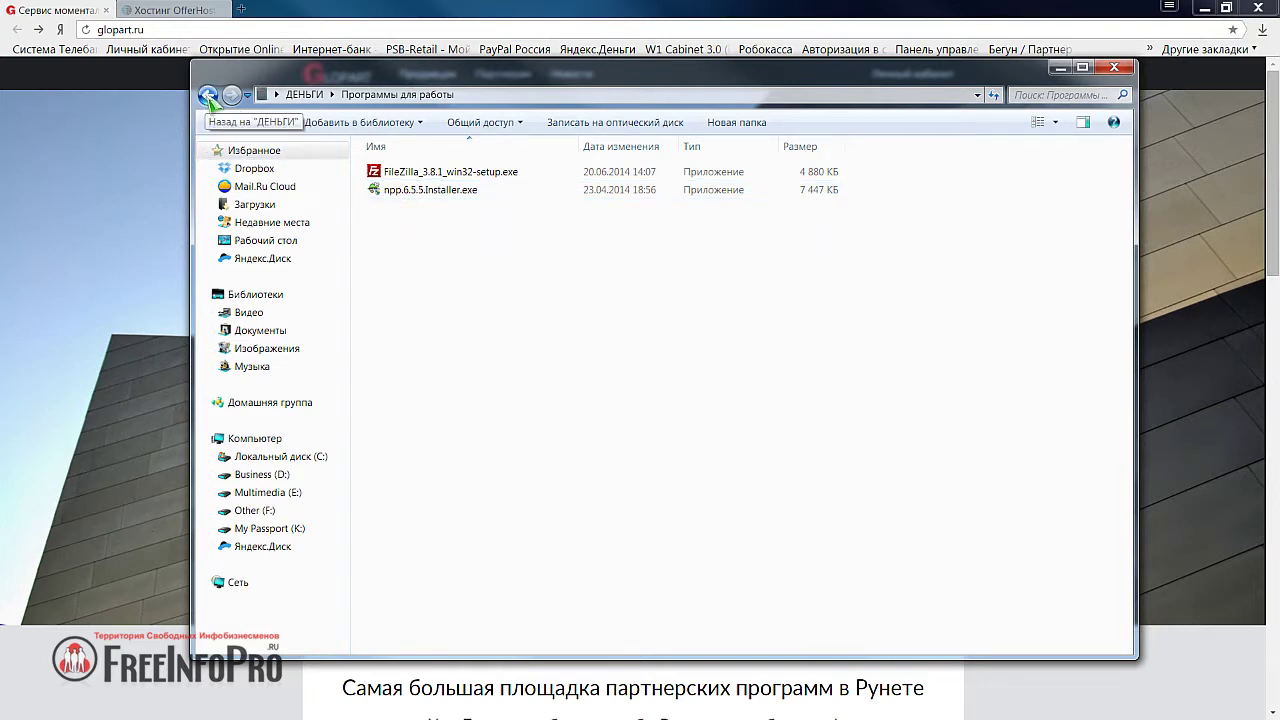
click(208, 96)
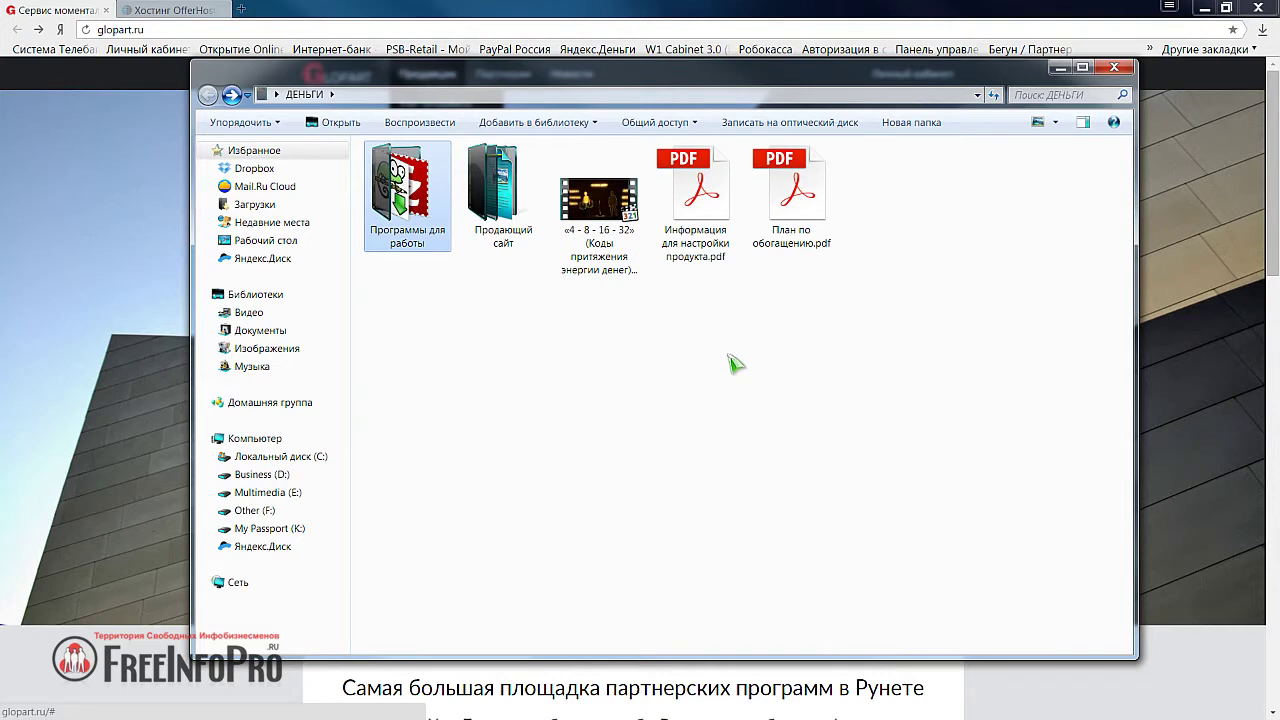
click(705, 207)
double_click(705, 207)
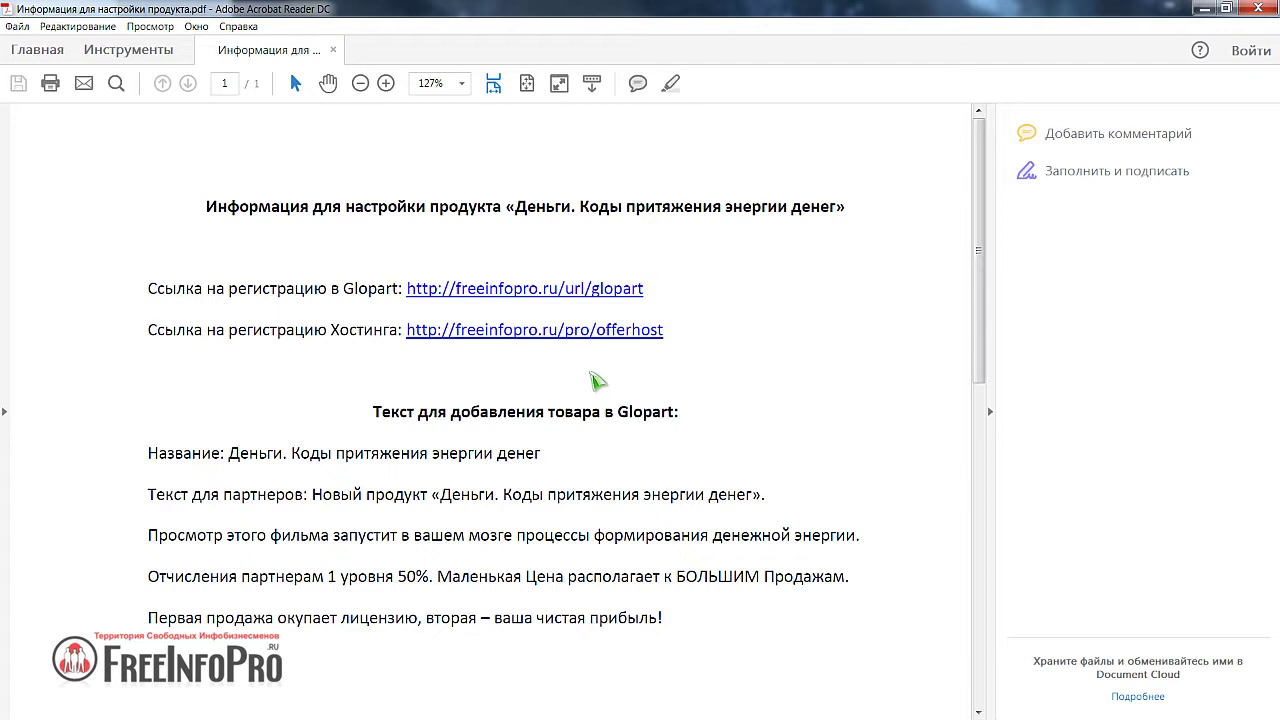
- Switch to the browser via the PDF's hosting registration link and open the OfferHost client registration form
click(578, 330)
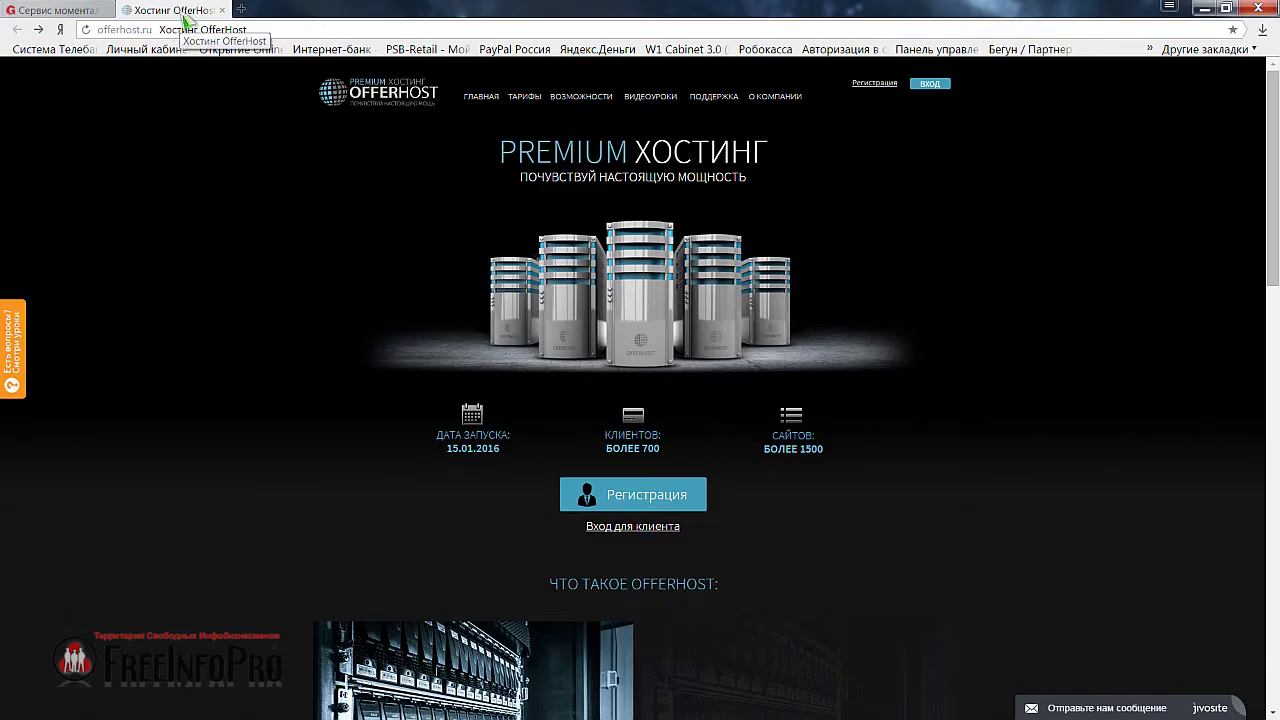
click(85, 29)
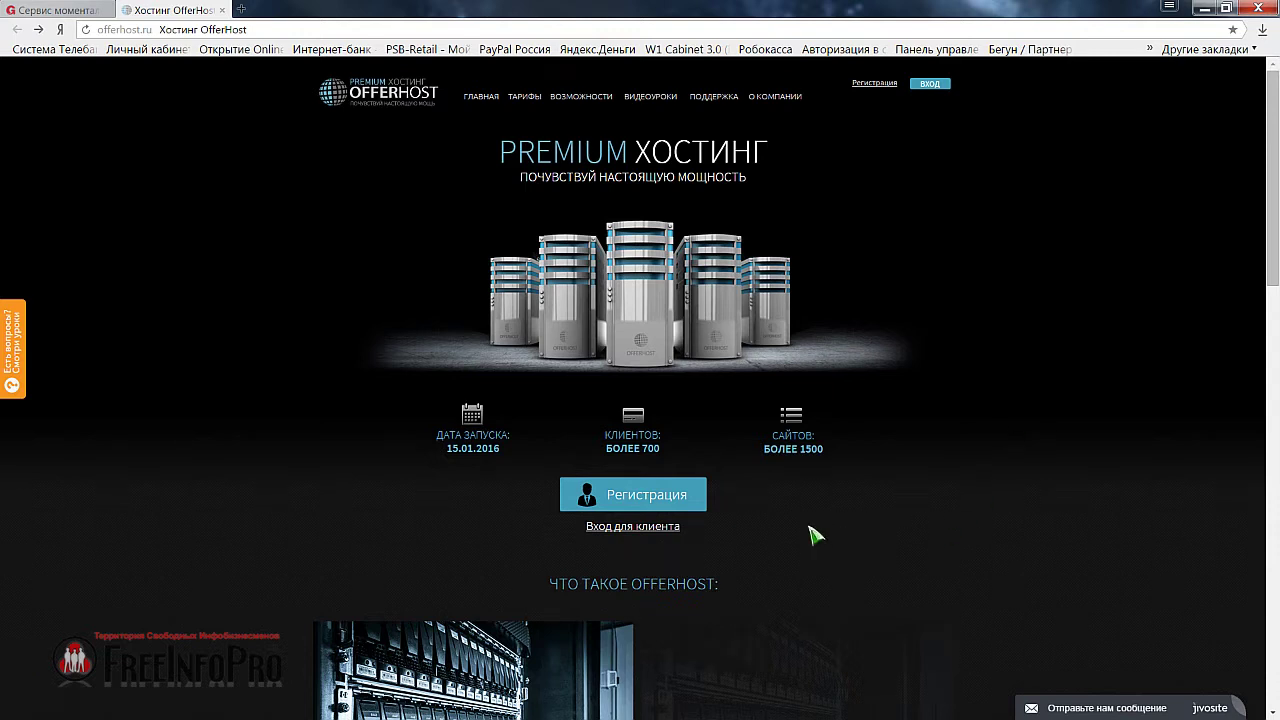
click(633, 500)
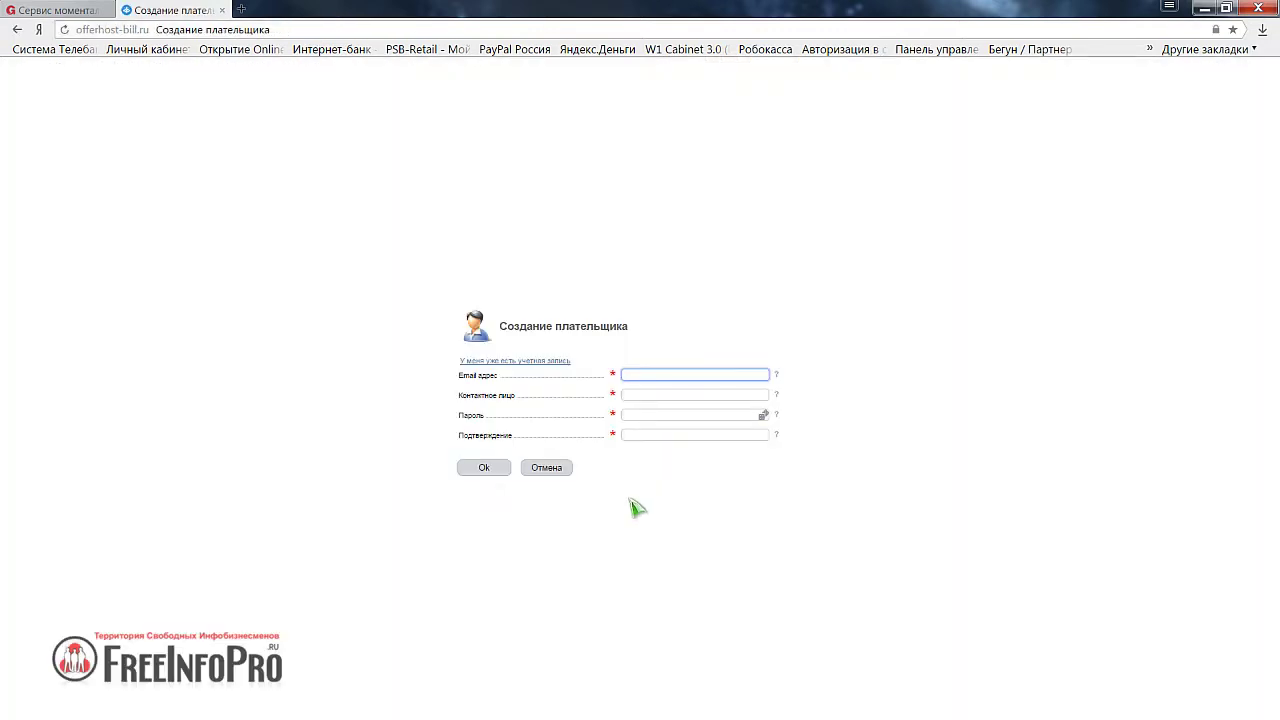
- Go through the contact person, password and confirmation fields of the payer registration form and submit it
click(636, 394)
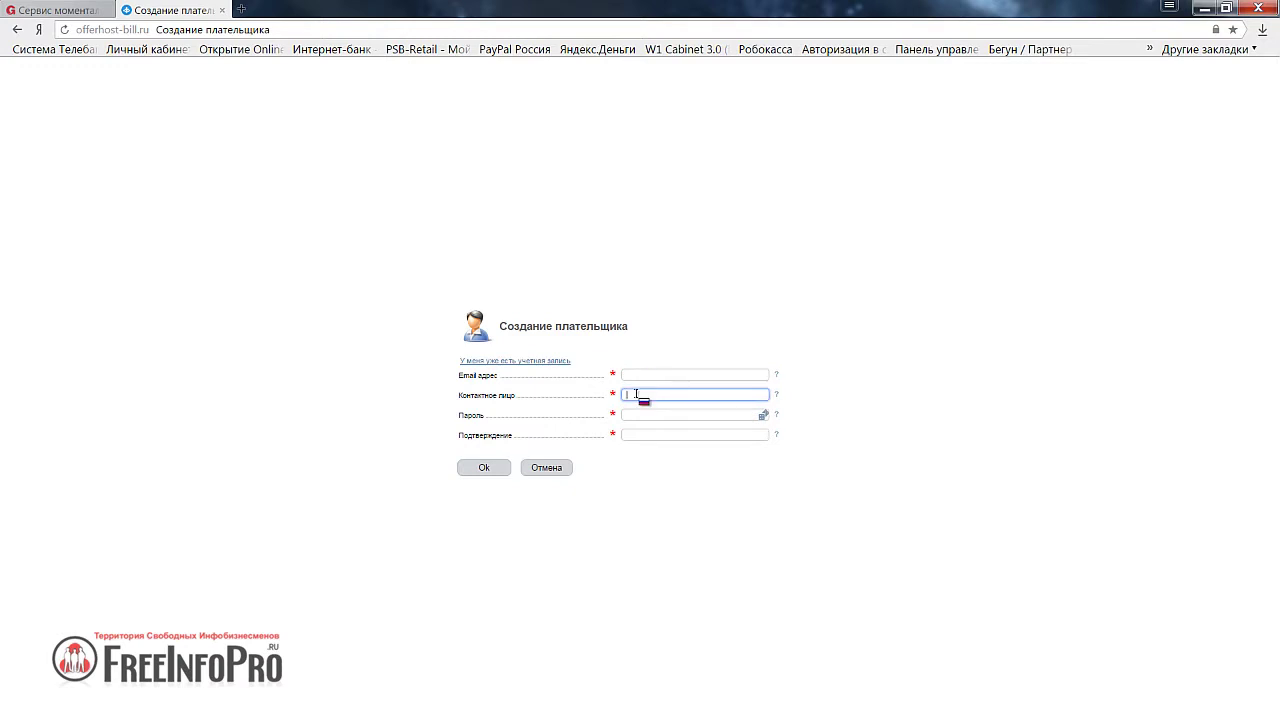
click(634, 414)
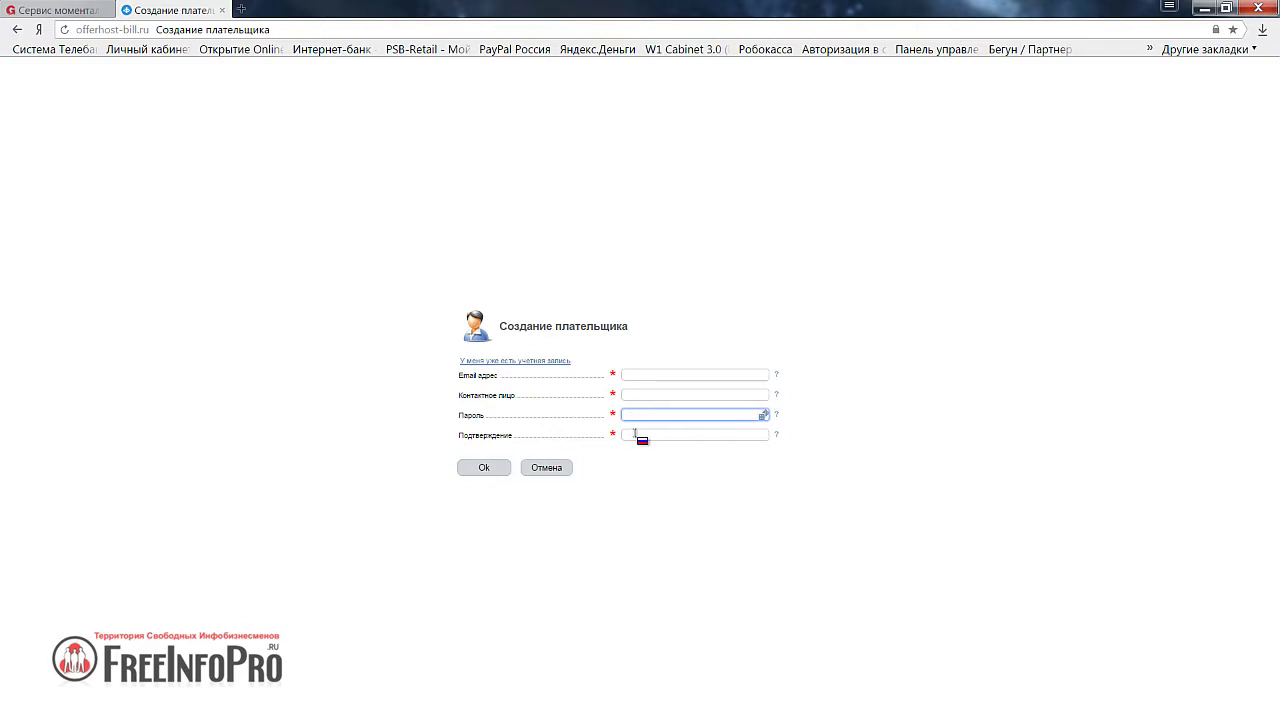
click(642, 434)
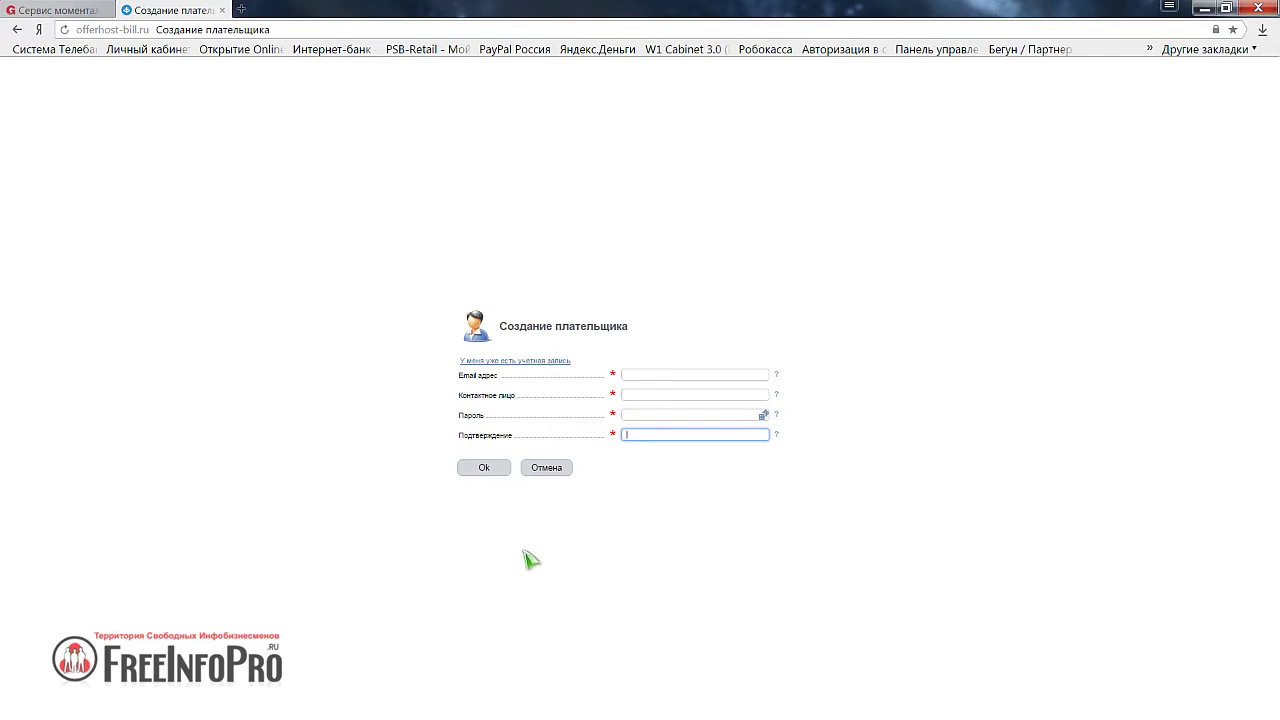
click(498, 466)
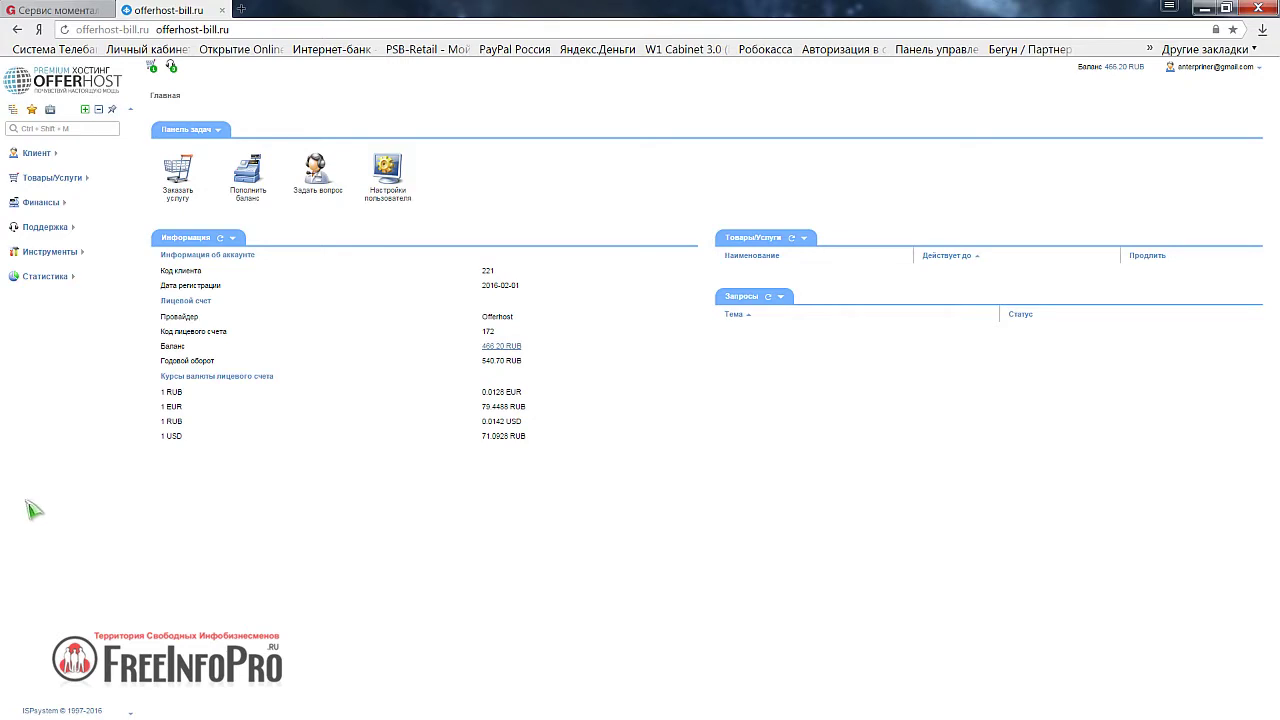
- Start a new virtual hosting order and choose the Lite plan with monthly payment
click(58, 179)
click(54, 197)
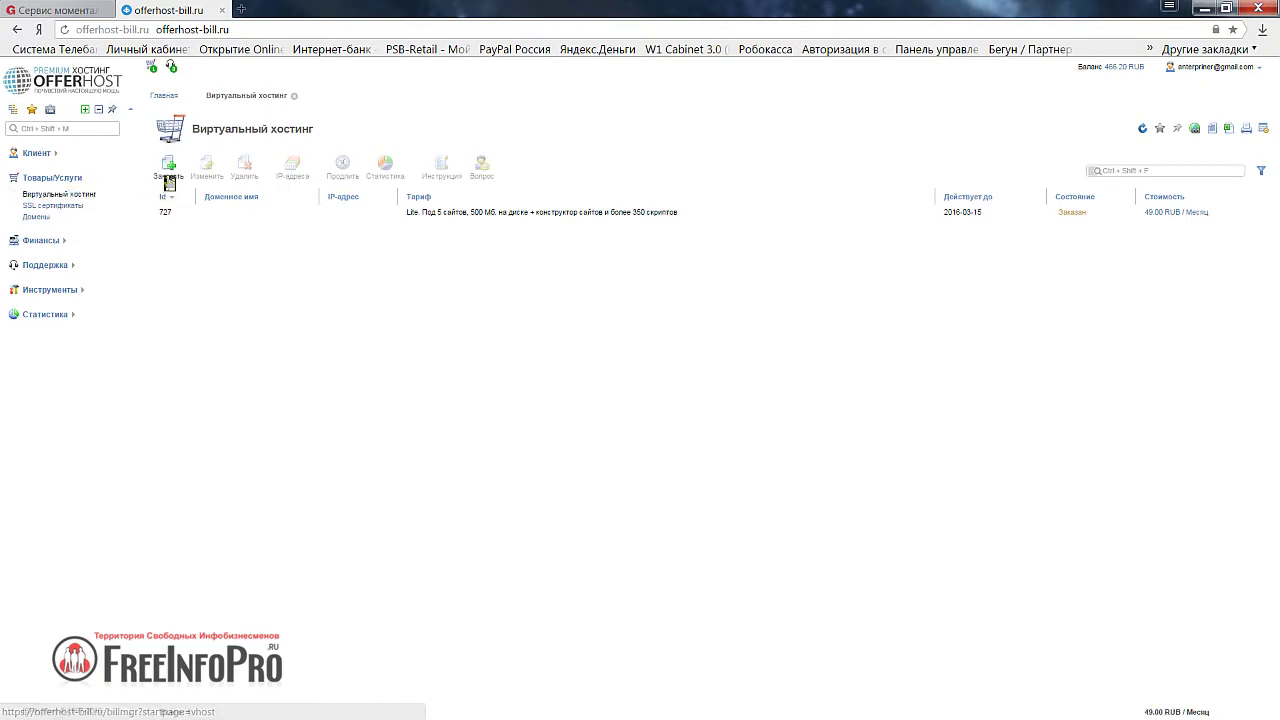
click(169, 169)
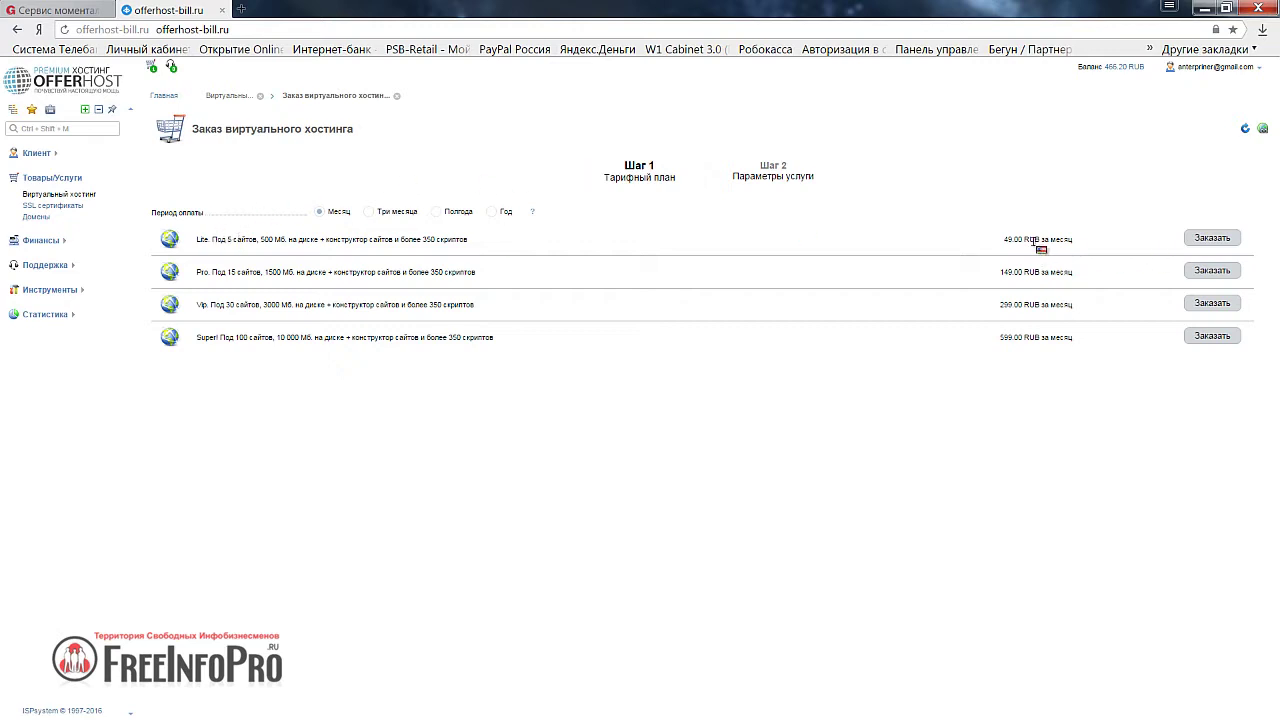
click(1214, 239)
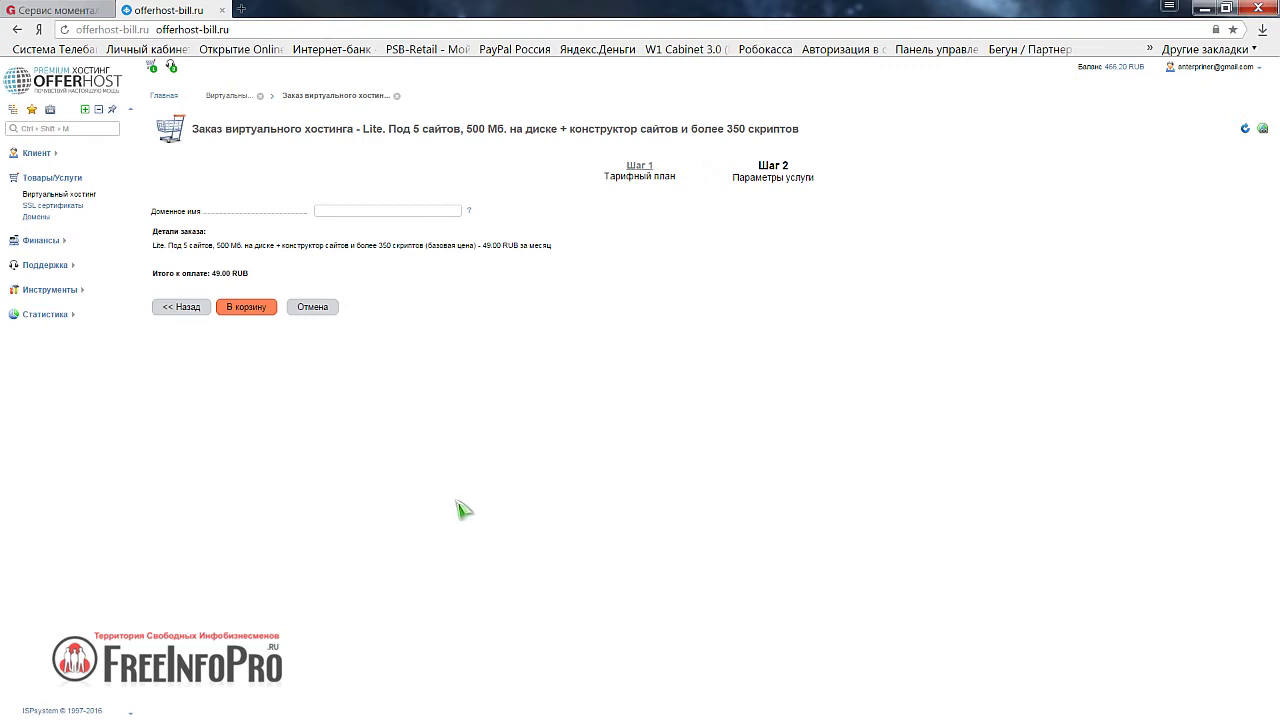
- Add the Lite hosting order to the cart and pay for it from the personal account balance
click(242, 316)
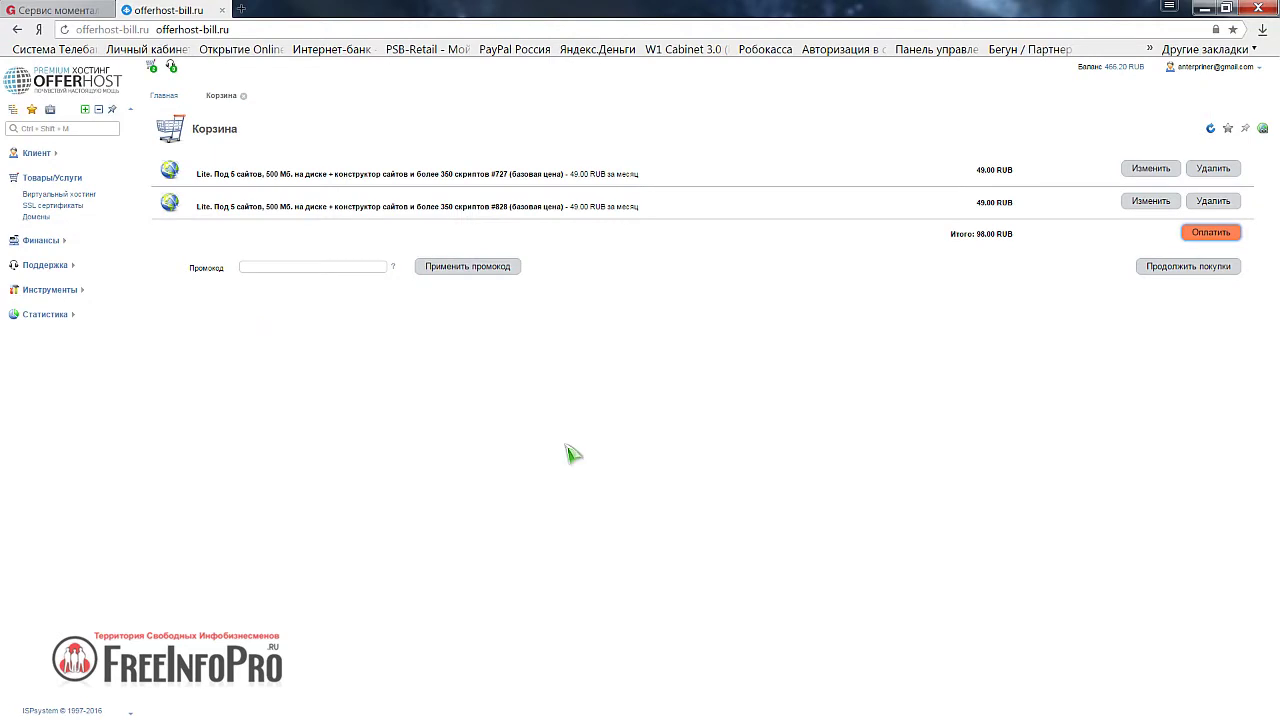
click(1214, 233)
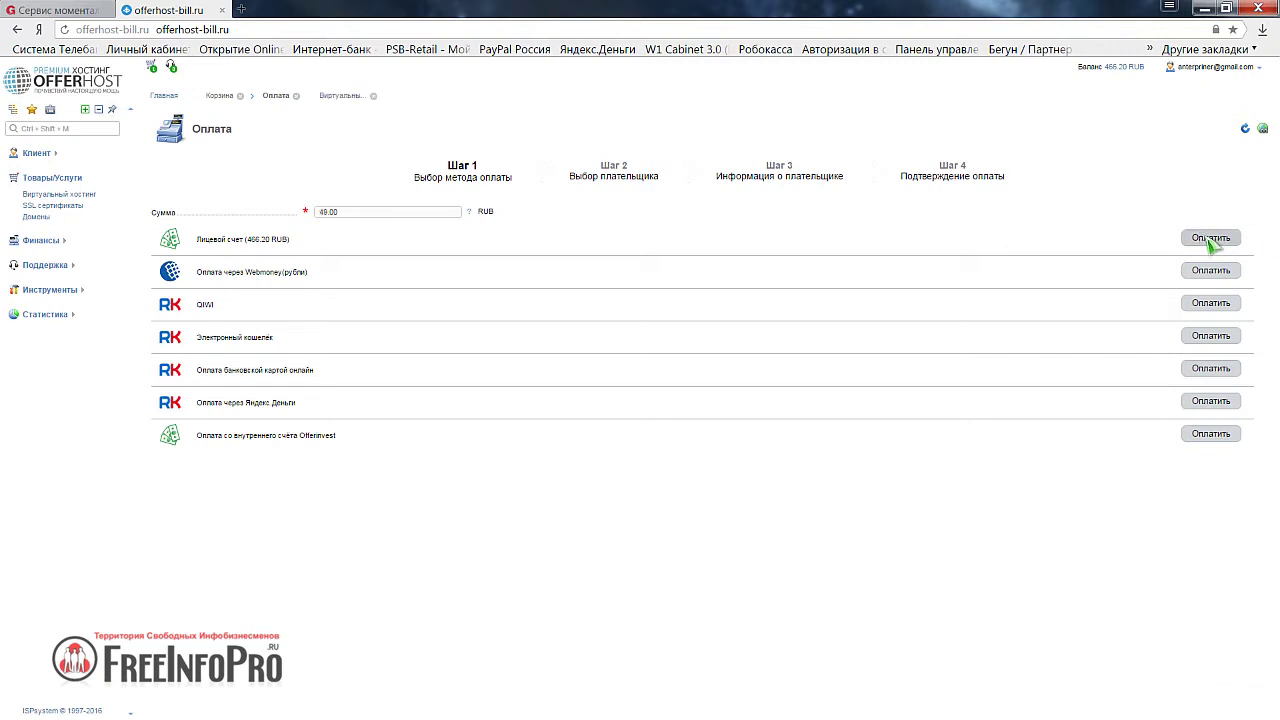
click(1210, 239)
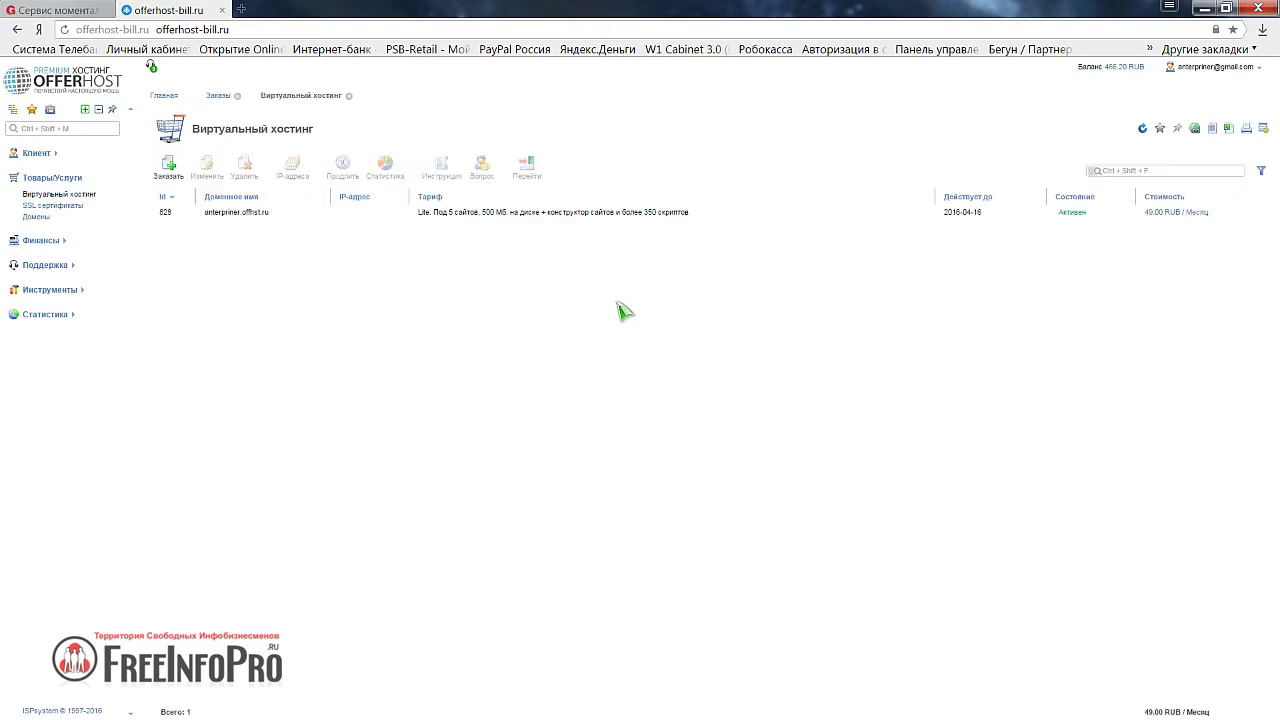
- Go from the active Lite hosting service in the virtual hosting list to its ISPmanager control panel
click(46, 197)
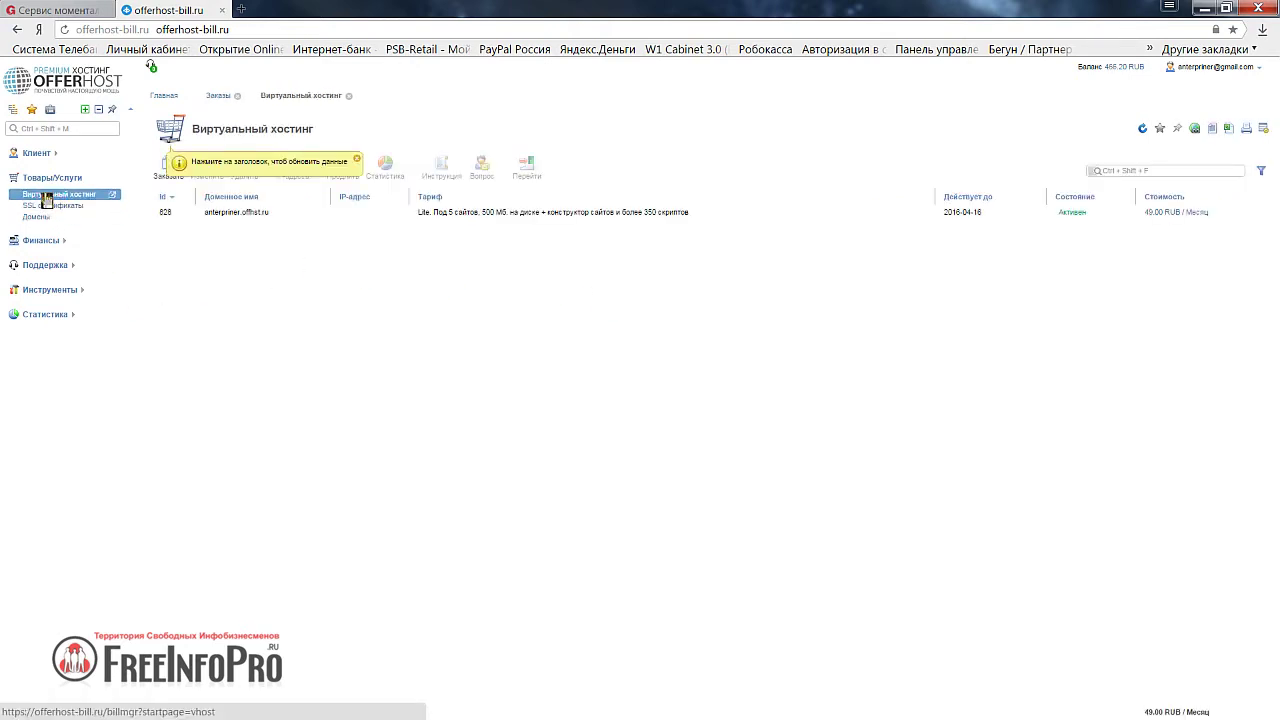
click(229, 213)
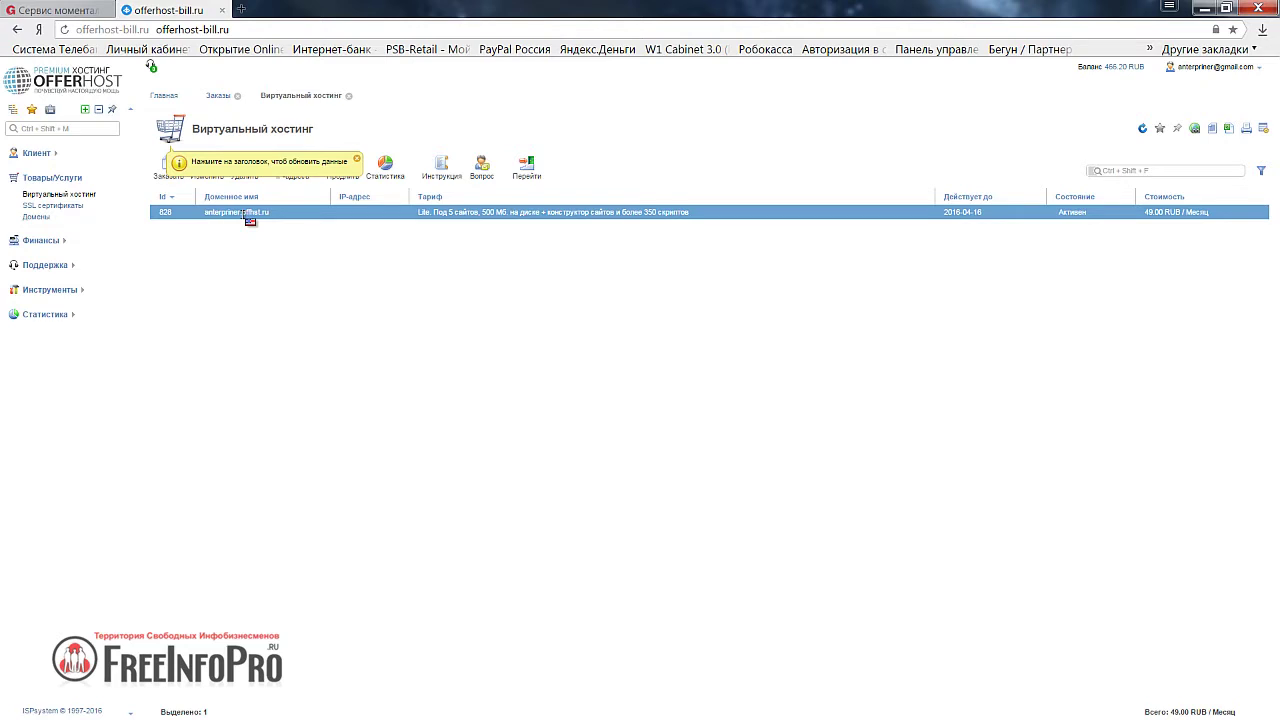
click(529, 174)
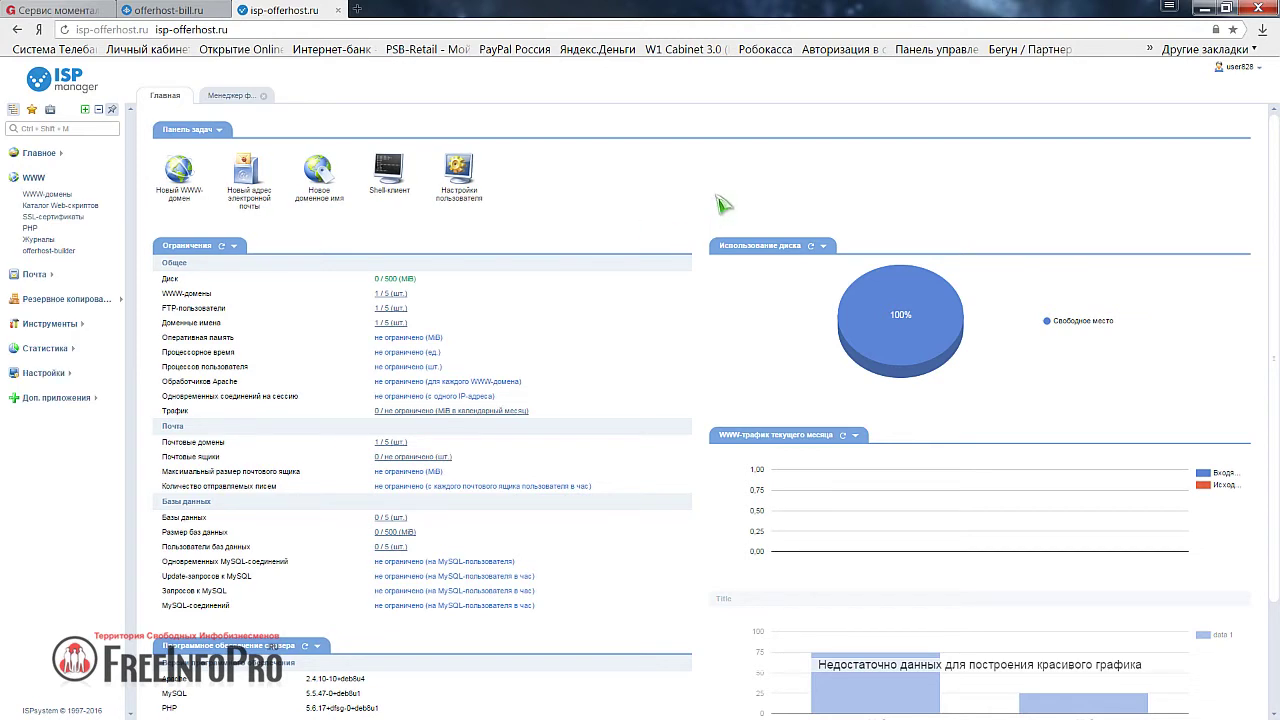
- Open the site's domain folder inside www in the file manager
click(36, 155)
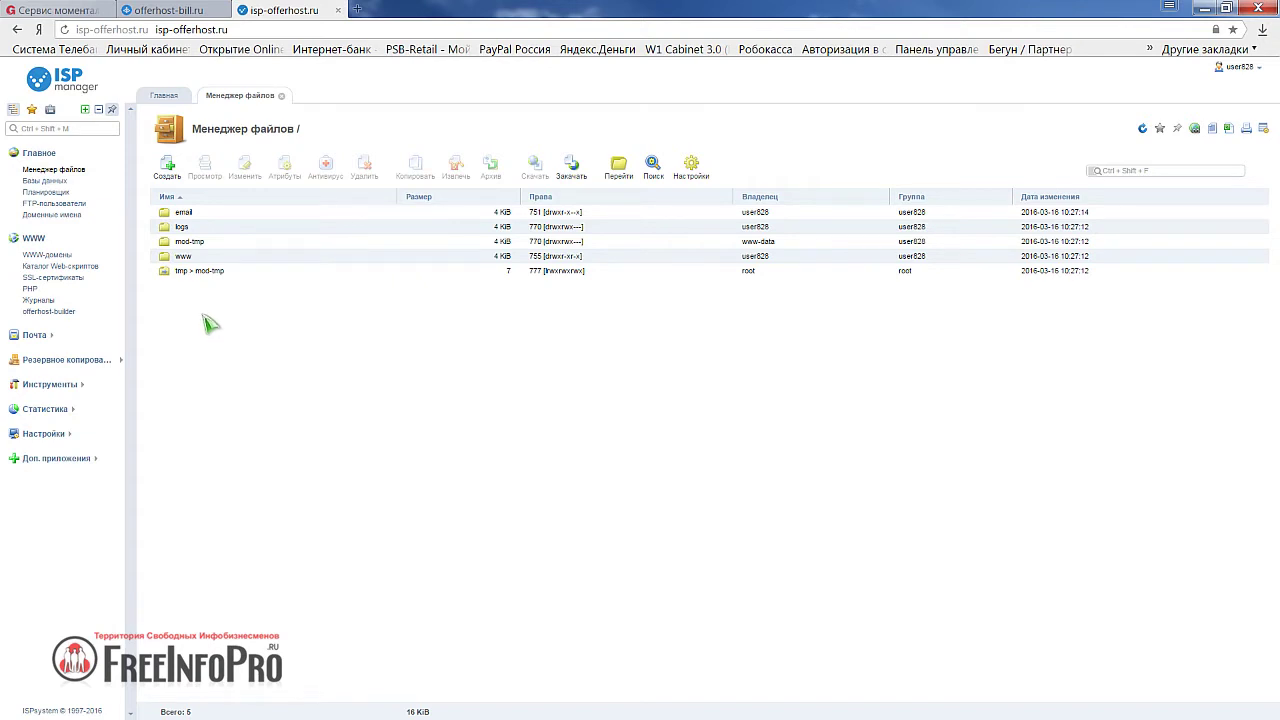
double_click(184, 257)
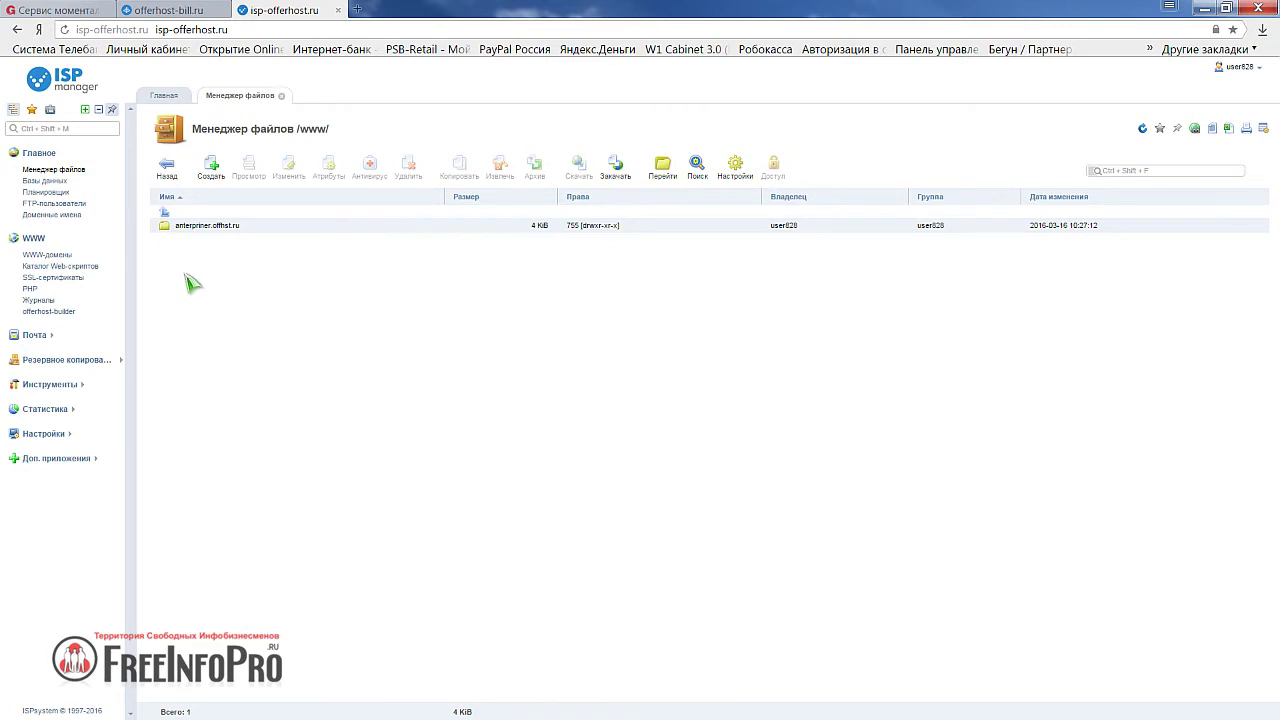
double_click(205, 227)
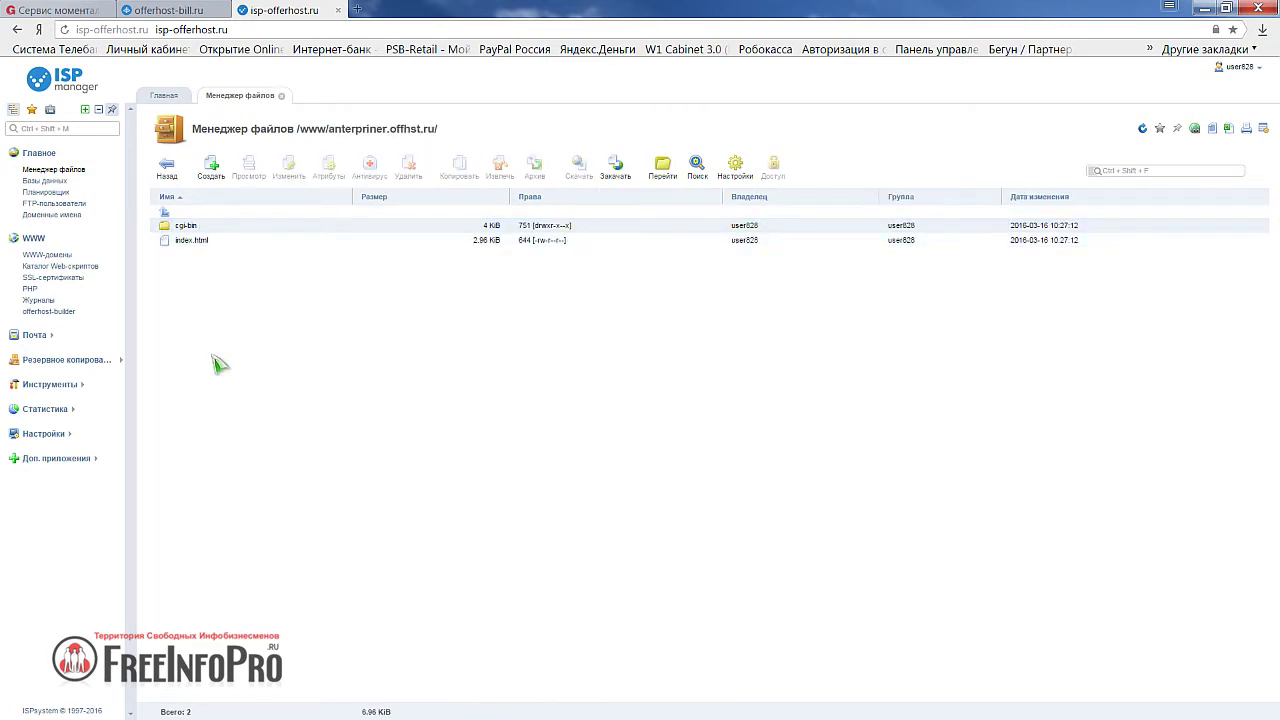
- Upload money.zip from the local "Продающий сайт" folder into the domain folder
click(617, 170)
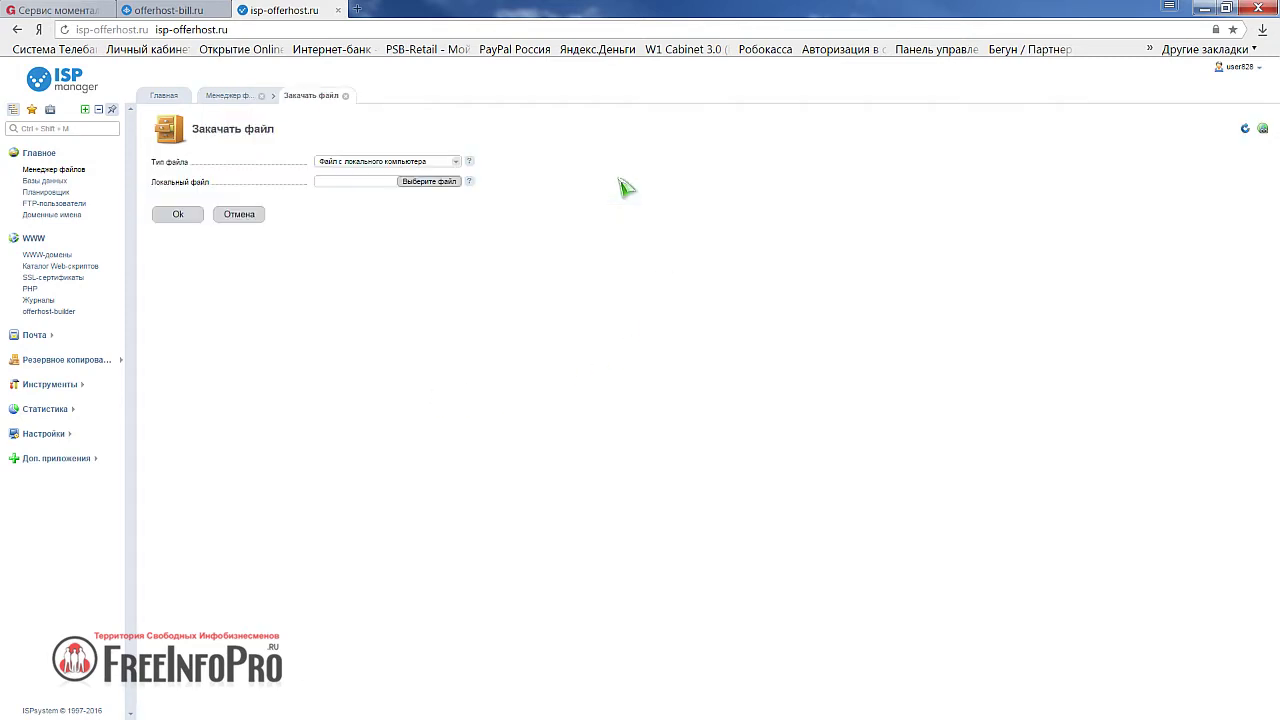
click(429, 181)
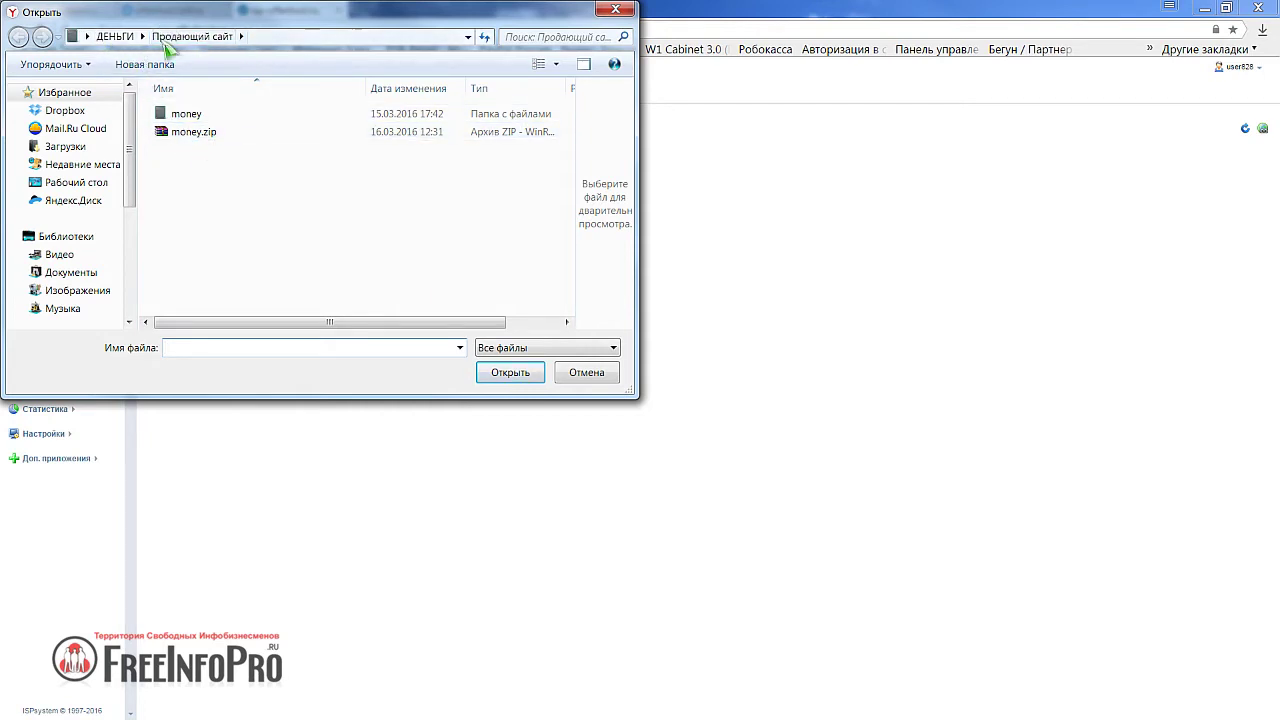
double_click(194, 132)
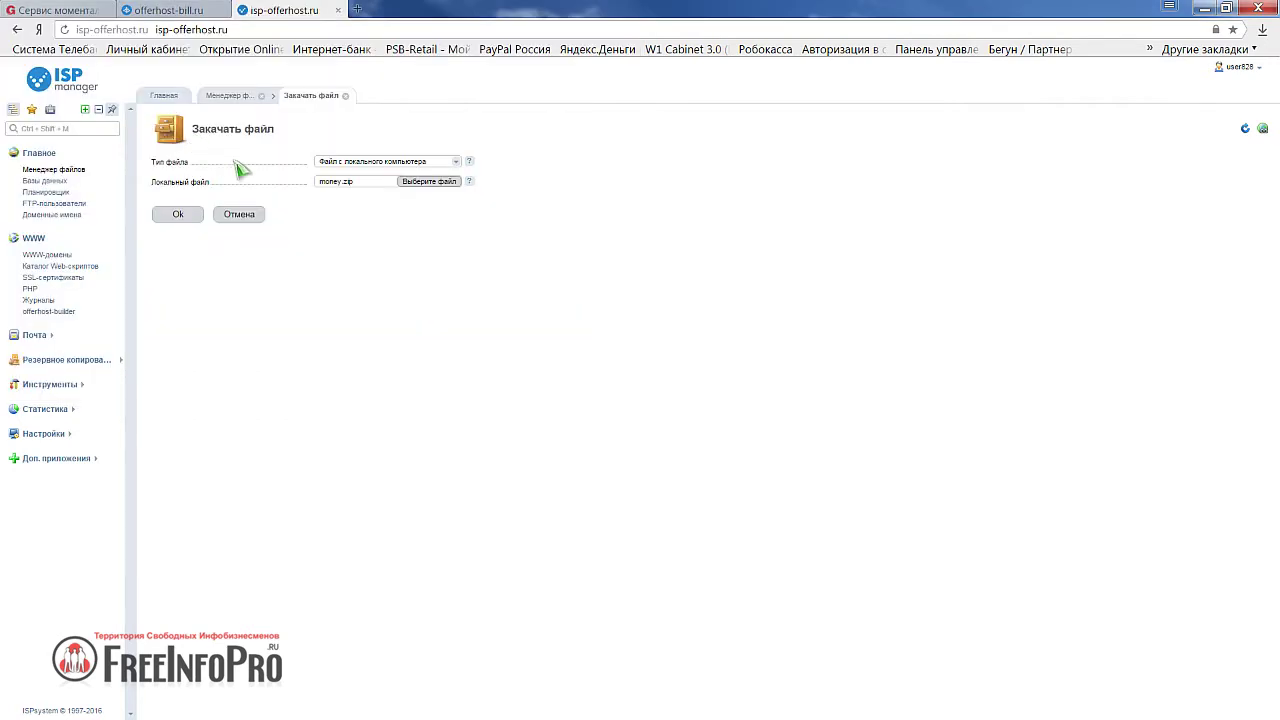
click(179, 216)
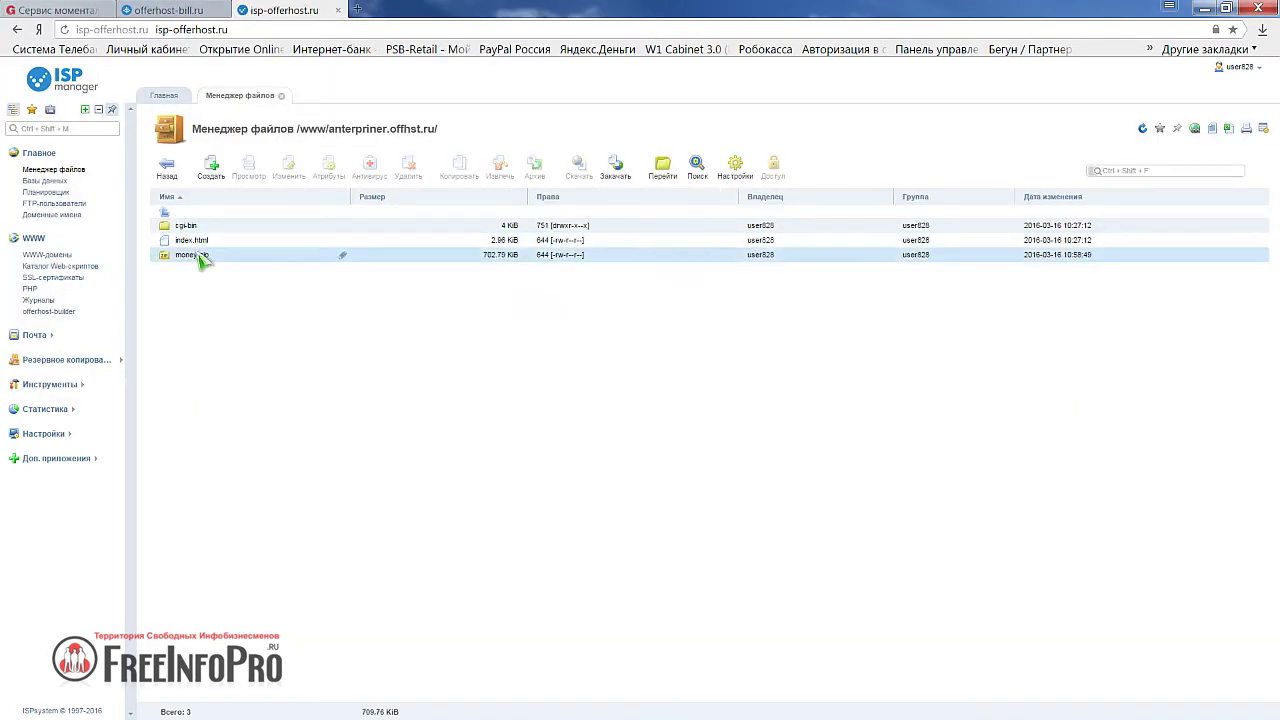
- Extract money.zip into the site's domain folder
click(192, 257)
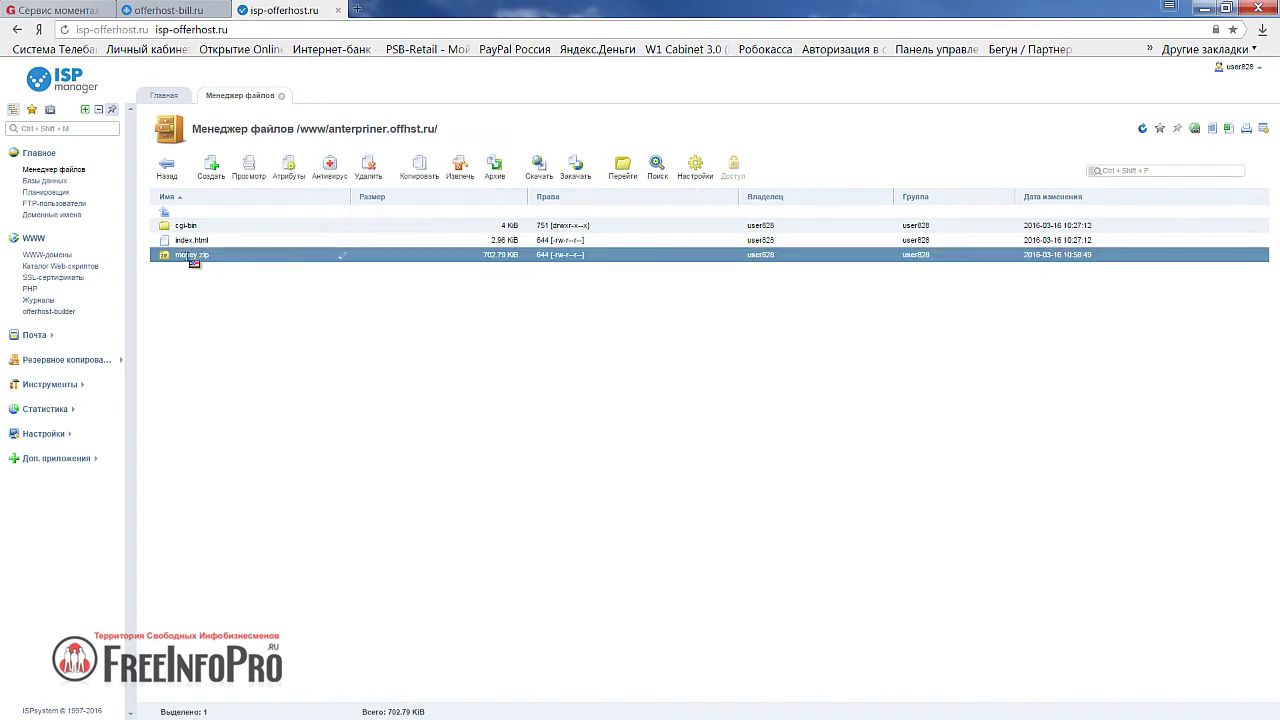
click(460, 168)
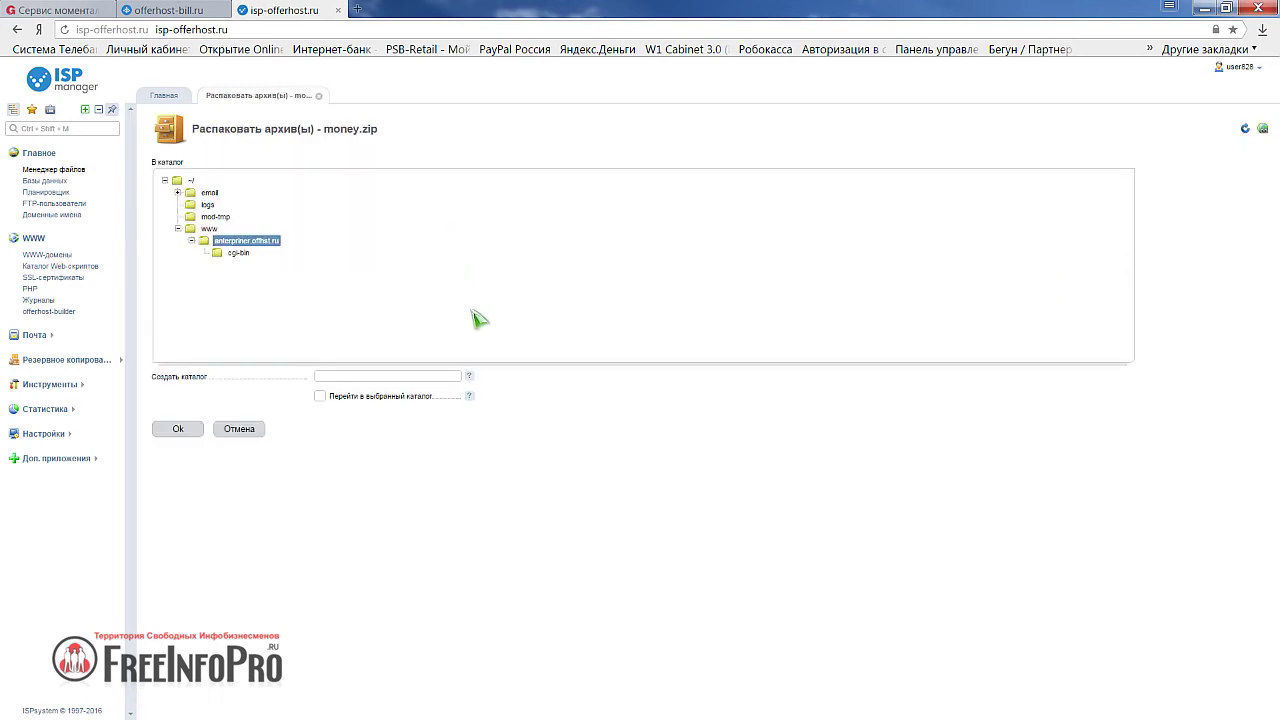
click(179, 429)
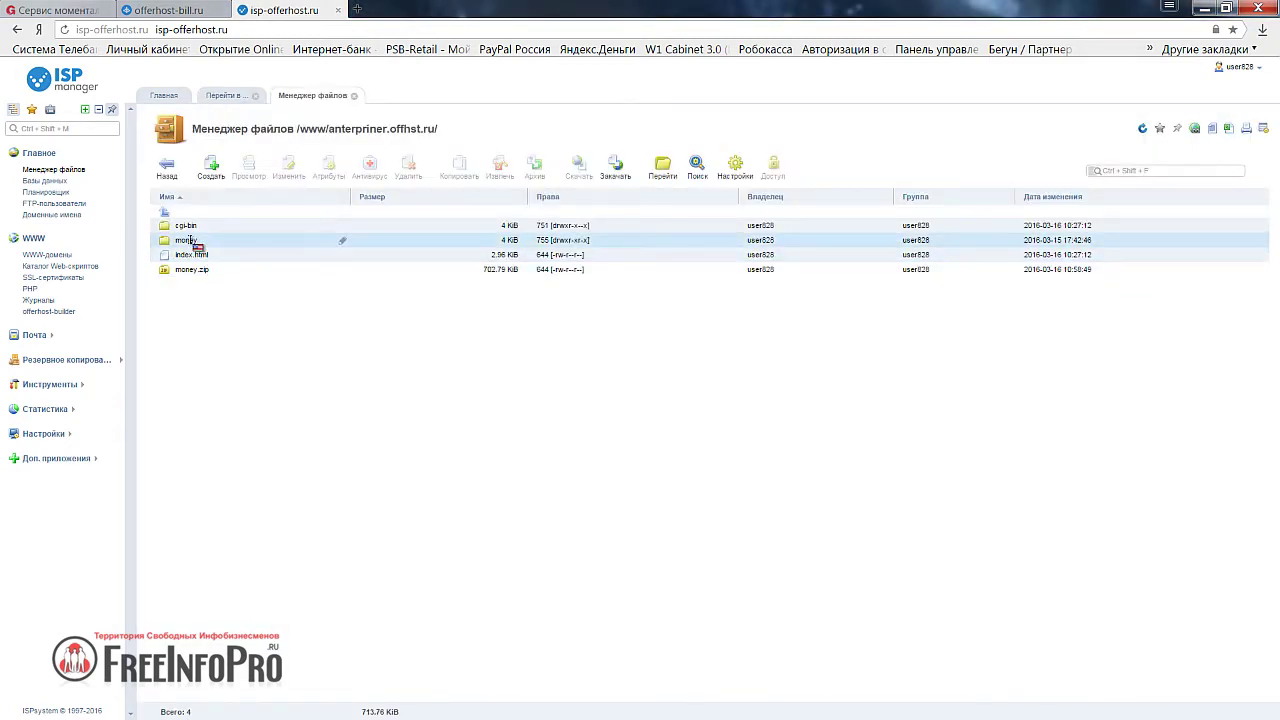
- Delete the money.zip archive from the domain folder, leaving the extracted money folder in place
click(186, 241)
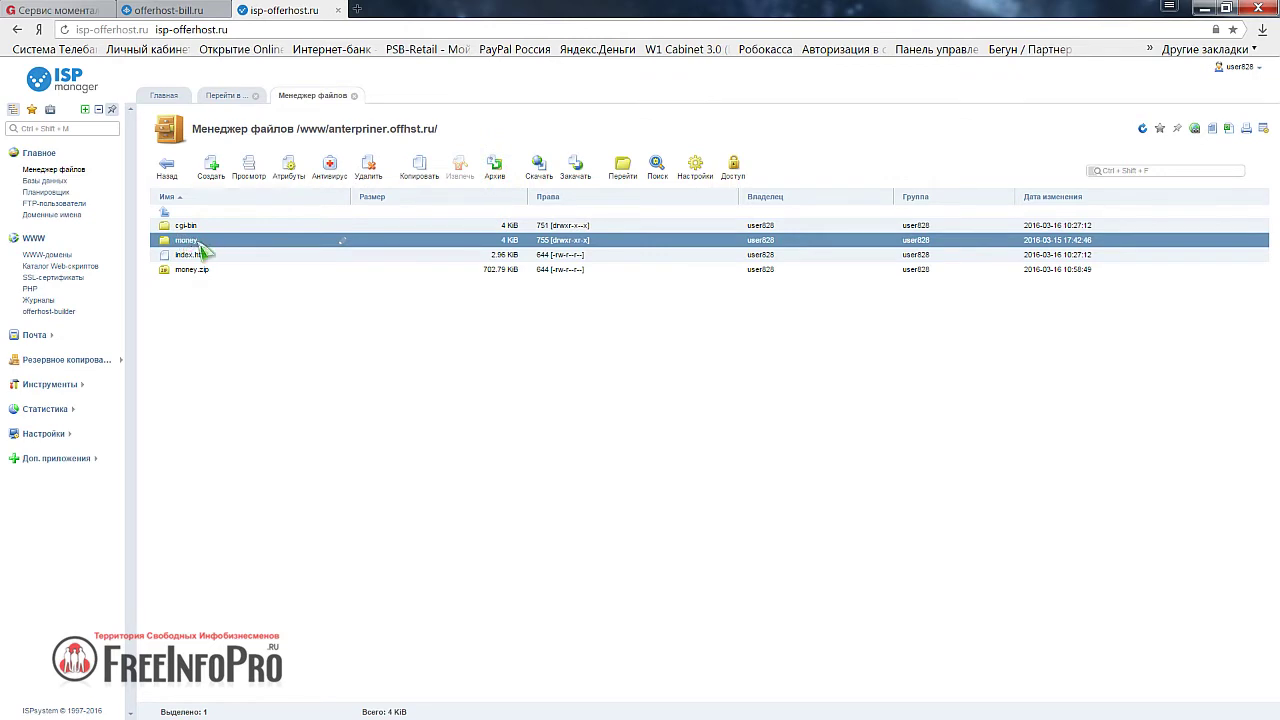
click(192, 270)
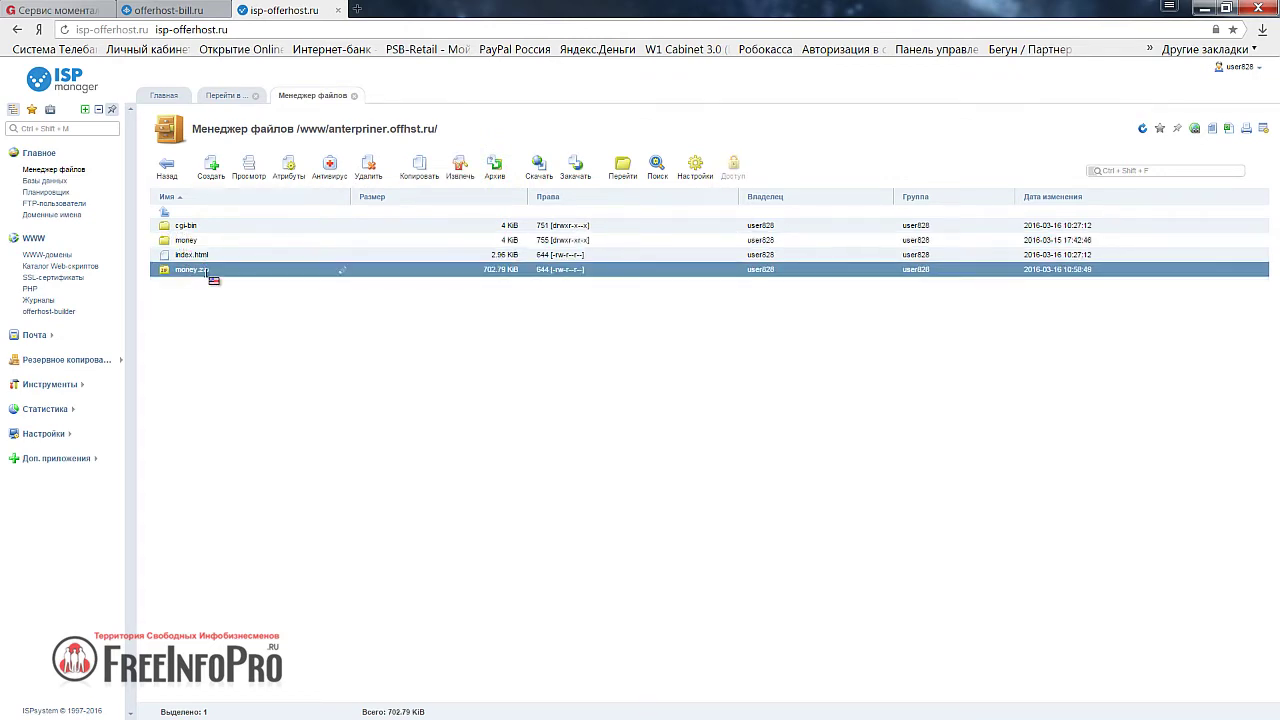
click(370, 168)
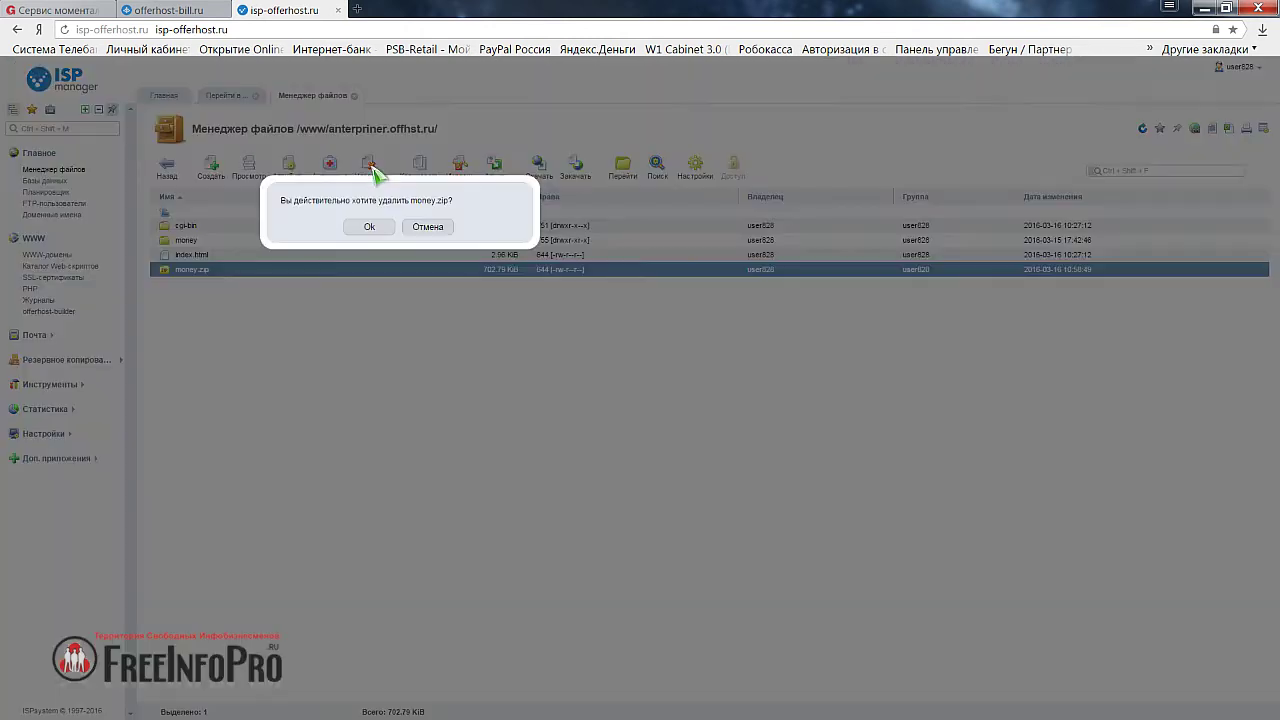
click(371, 228)
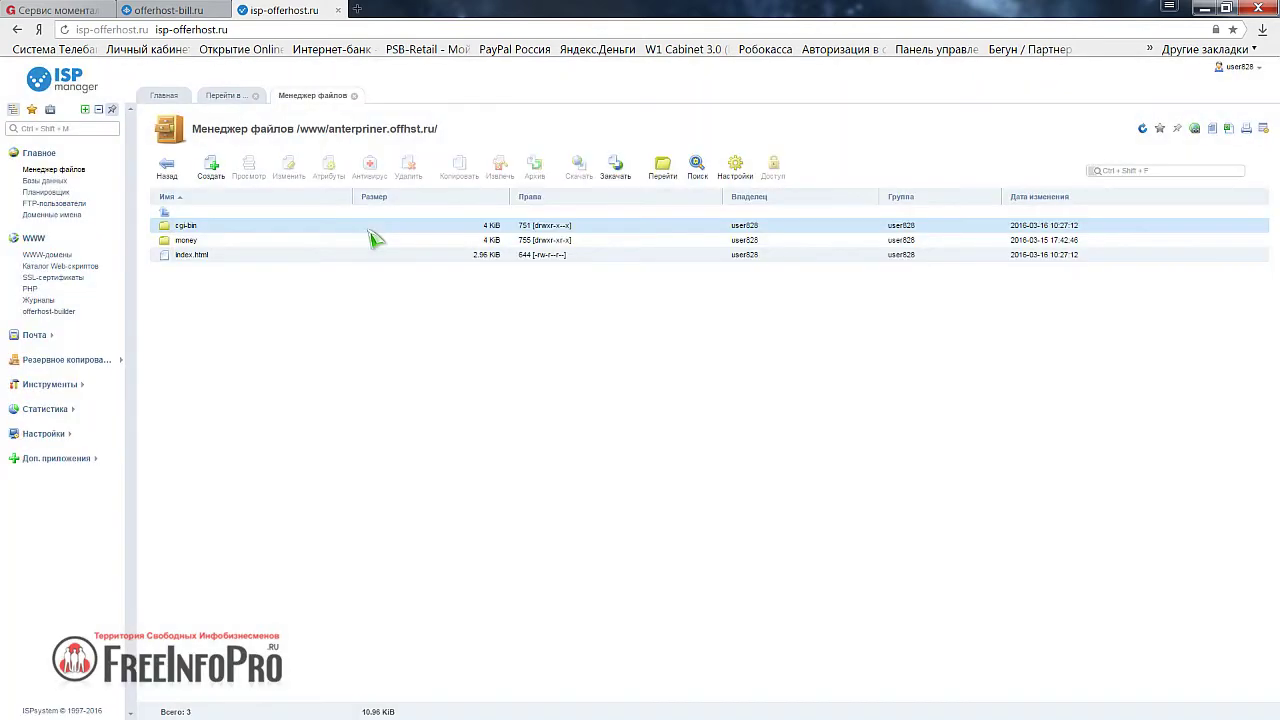
- Check the contents of the extracted money folder and locate its index.html file
click(189, 243)
double_click(189, 243)
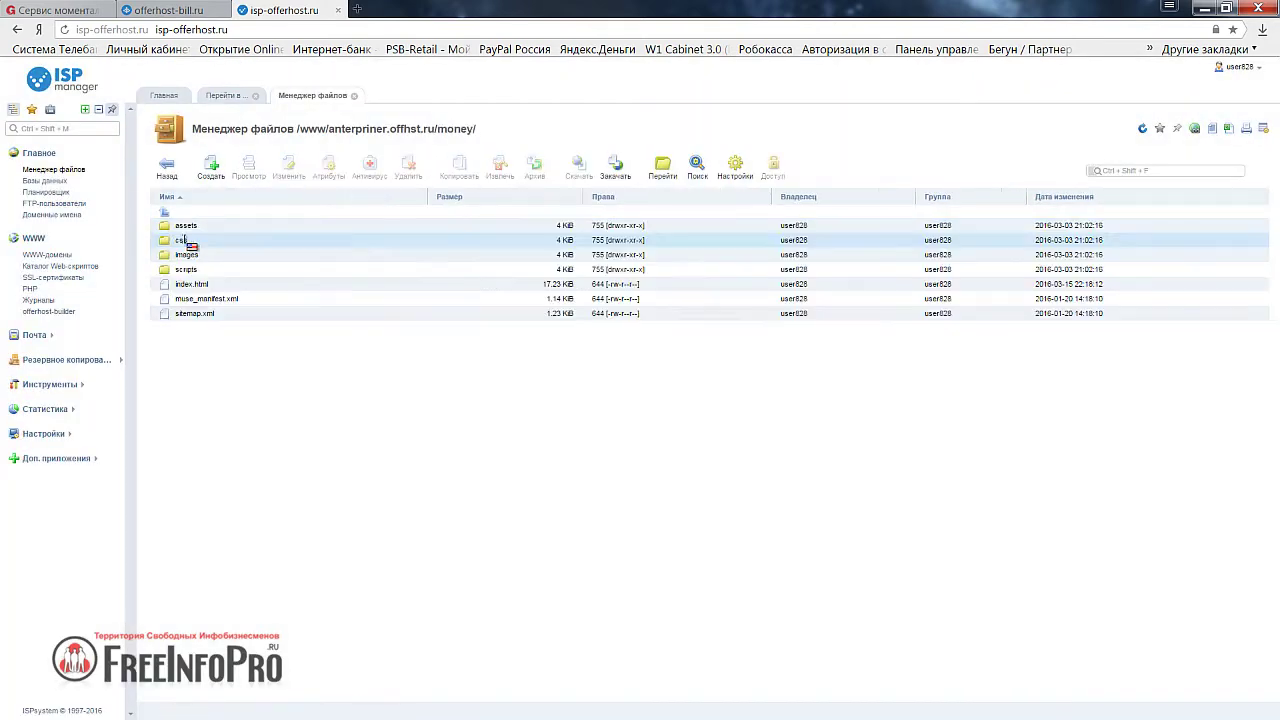
click(189, 286)
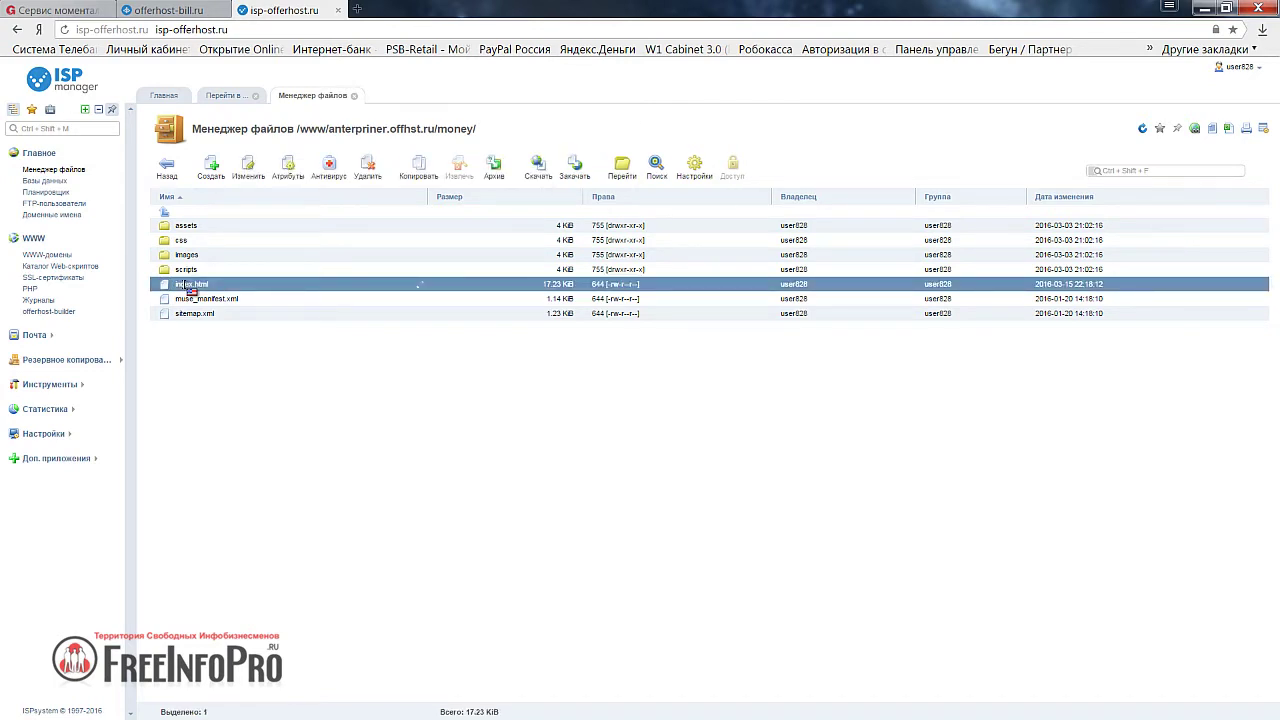
key(BackSpace)
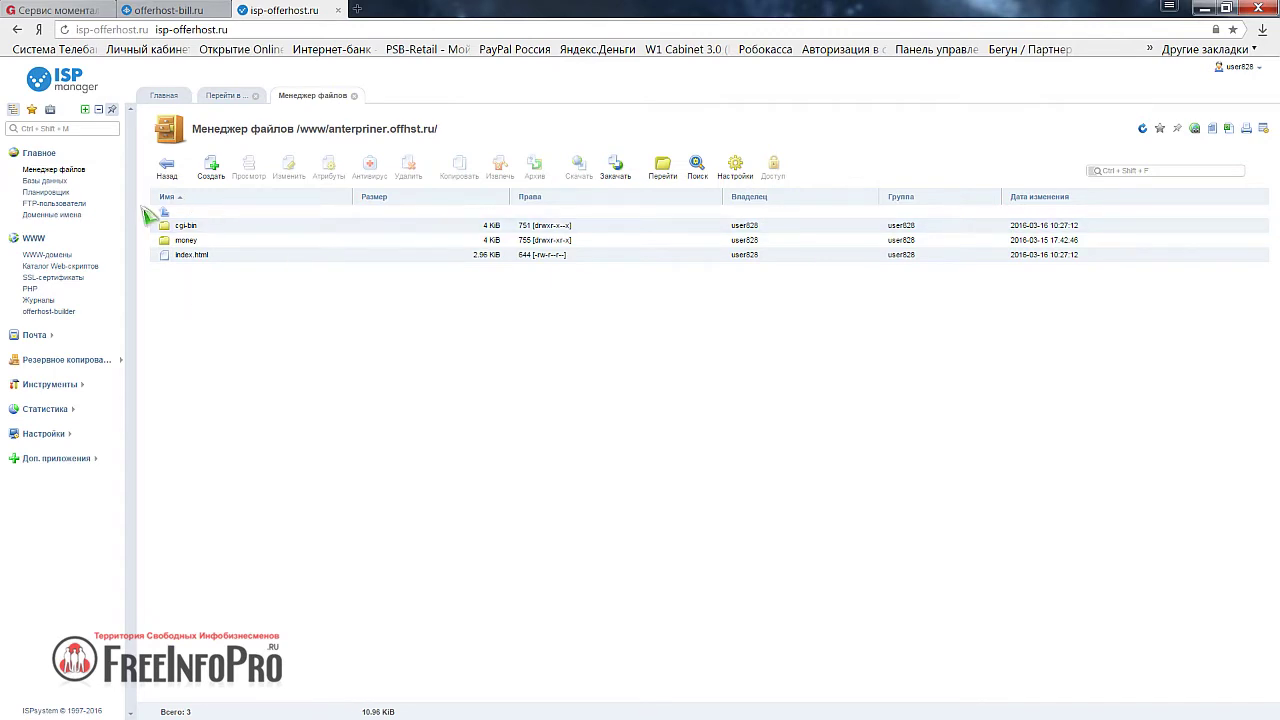
double_click(186, 241)
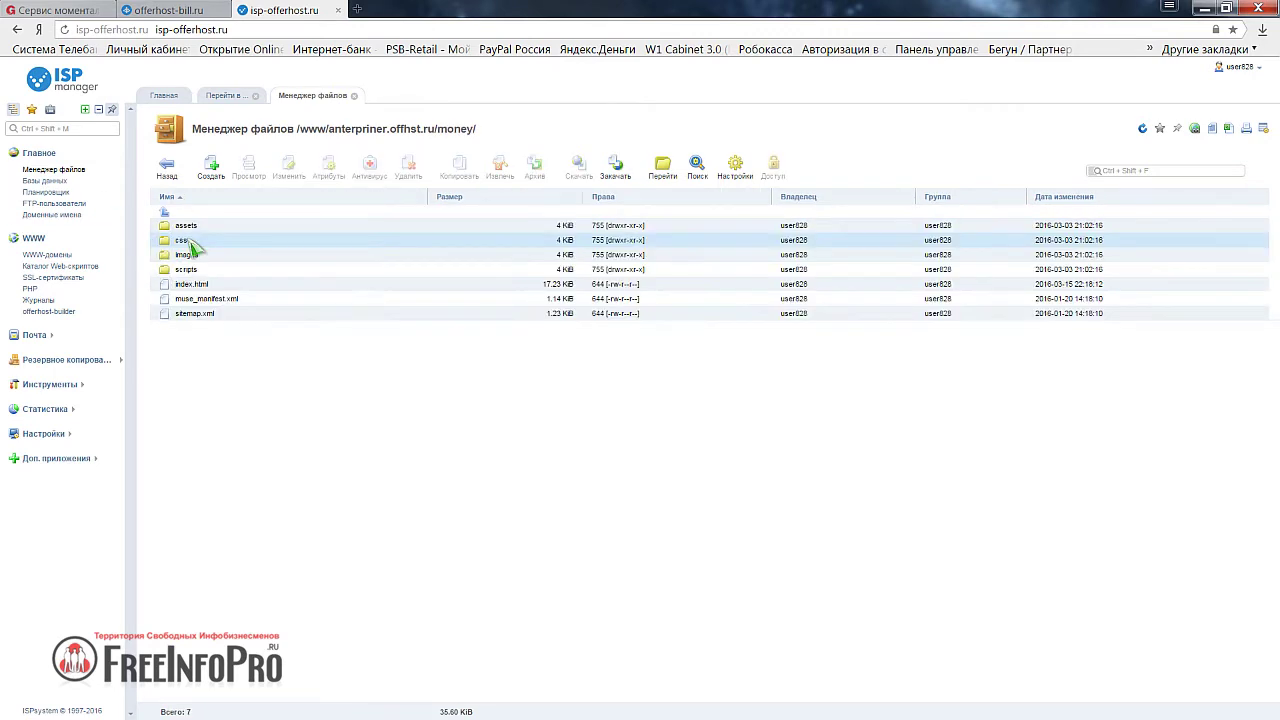
click(185, 286)
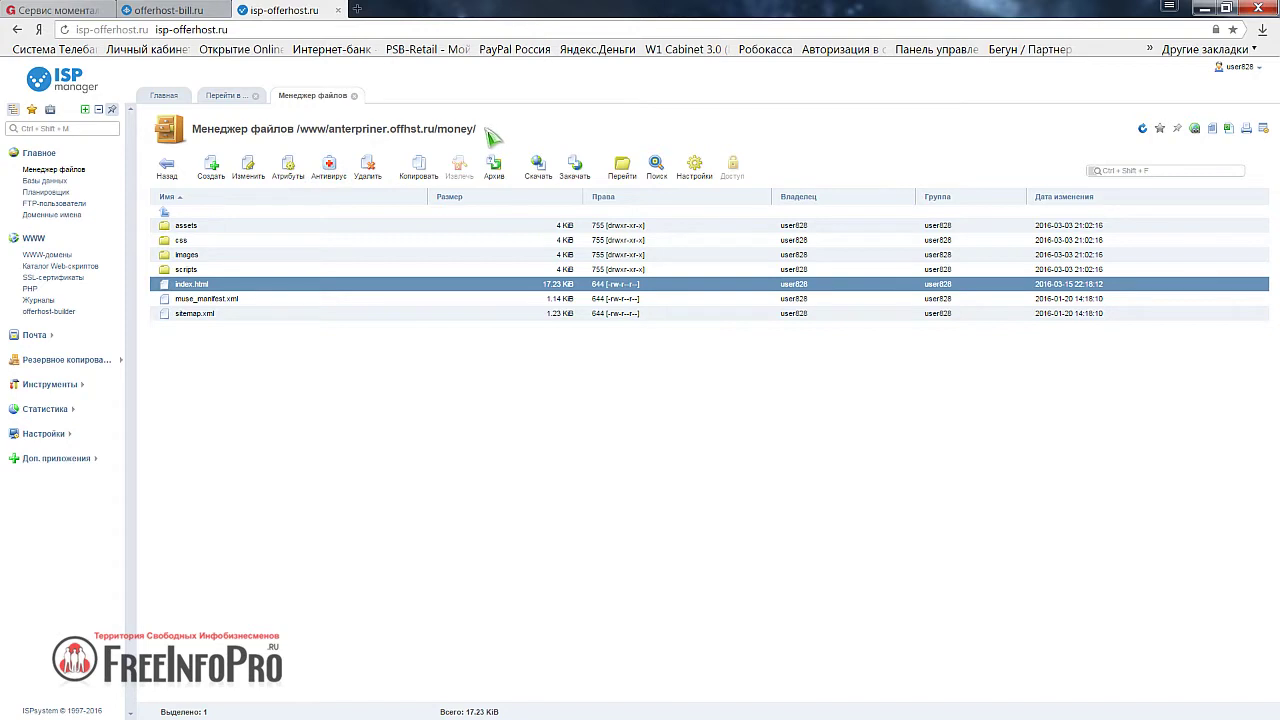
- Open the deployed sales page at anterpriner.offhst.ru/money/ in a new browser tab
drag(476, 130, 331, 139)
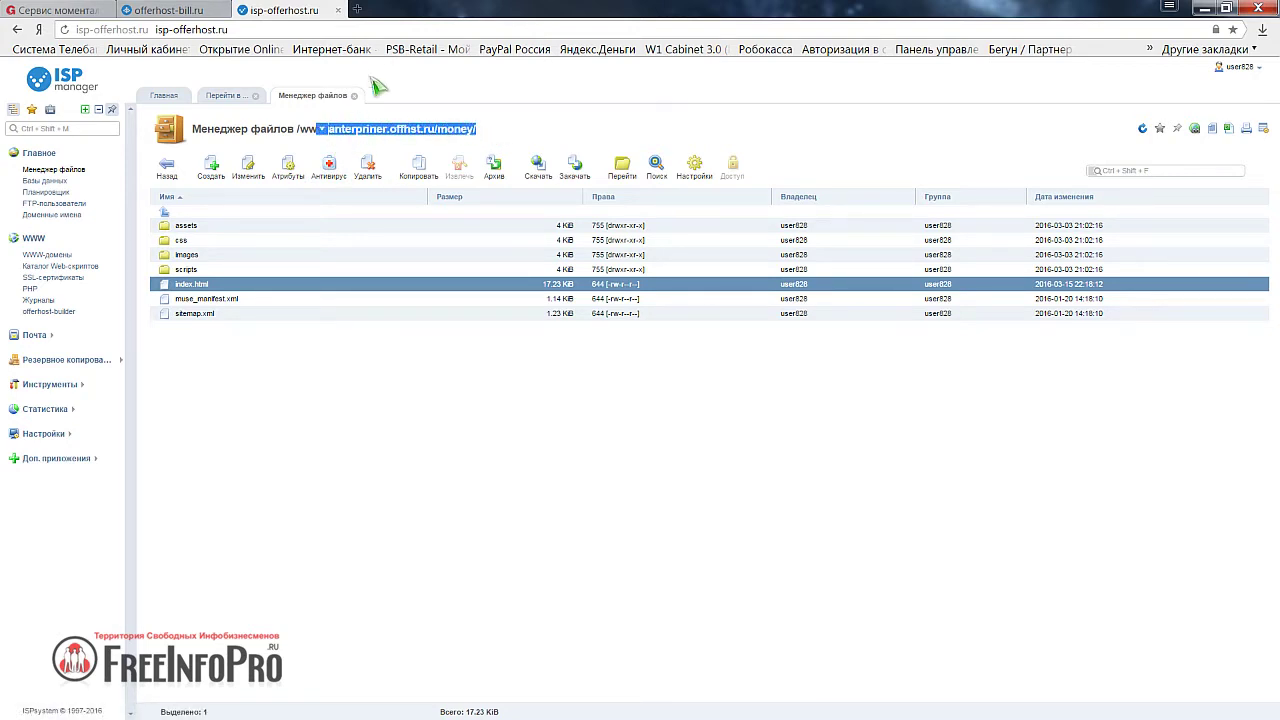
click(358, 10)
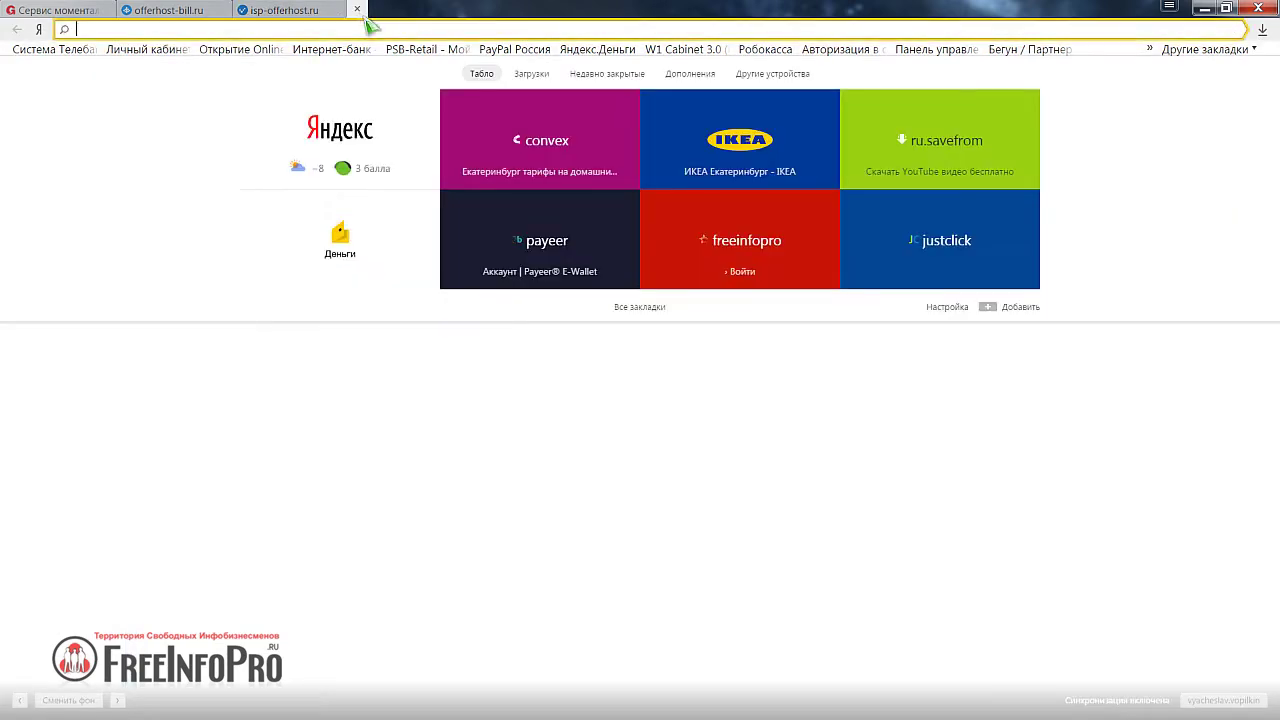
text(anterpriner.offhst.ru)
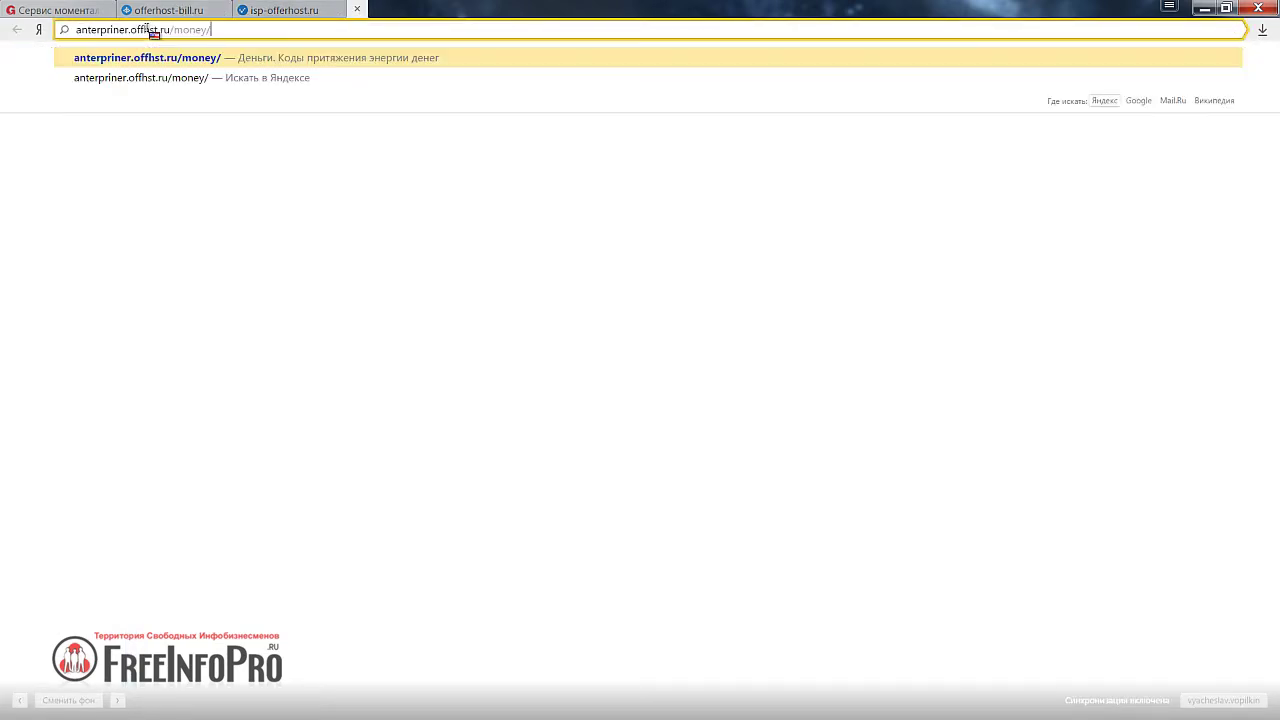
key(Return)
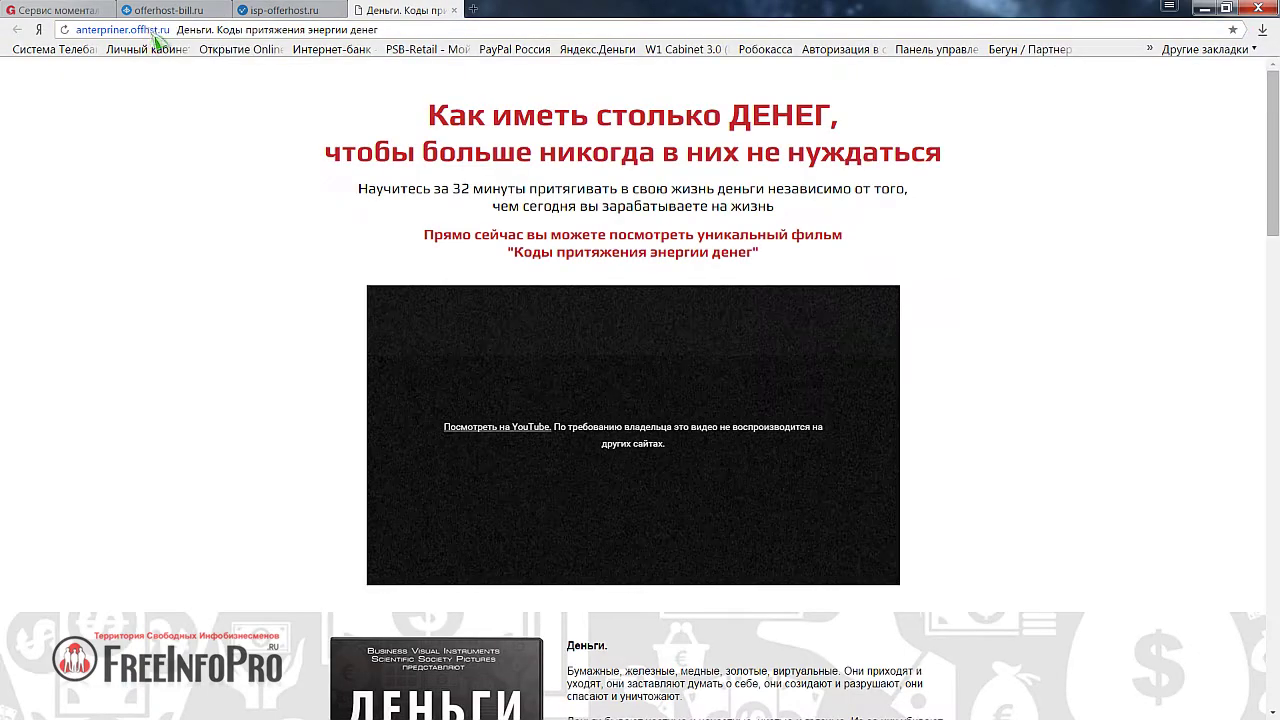
- Review the deployed sales page from its heading to the footer and return to the «Оформить заказ» order link
scroll(1010, 358, down, 1)
scroll(1008, 357, down, 10)
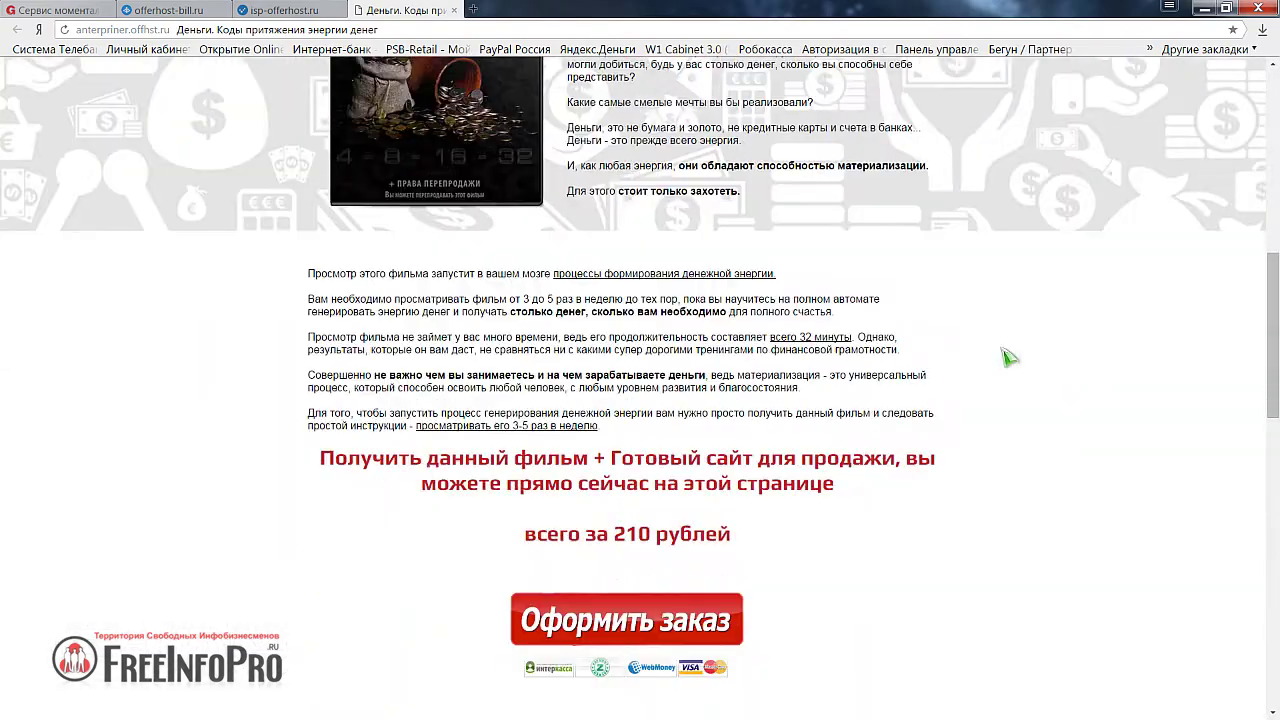
scroll(862, 320, down, 10)
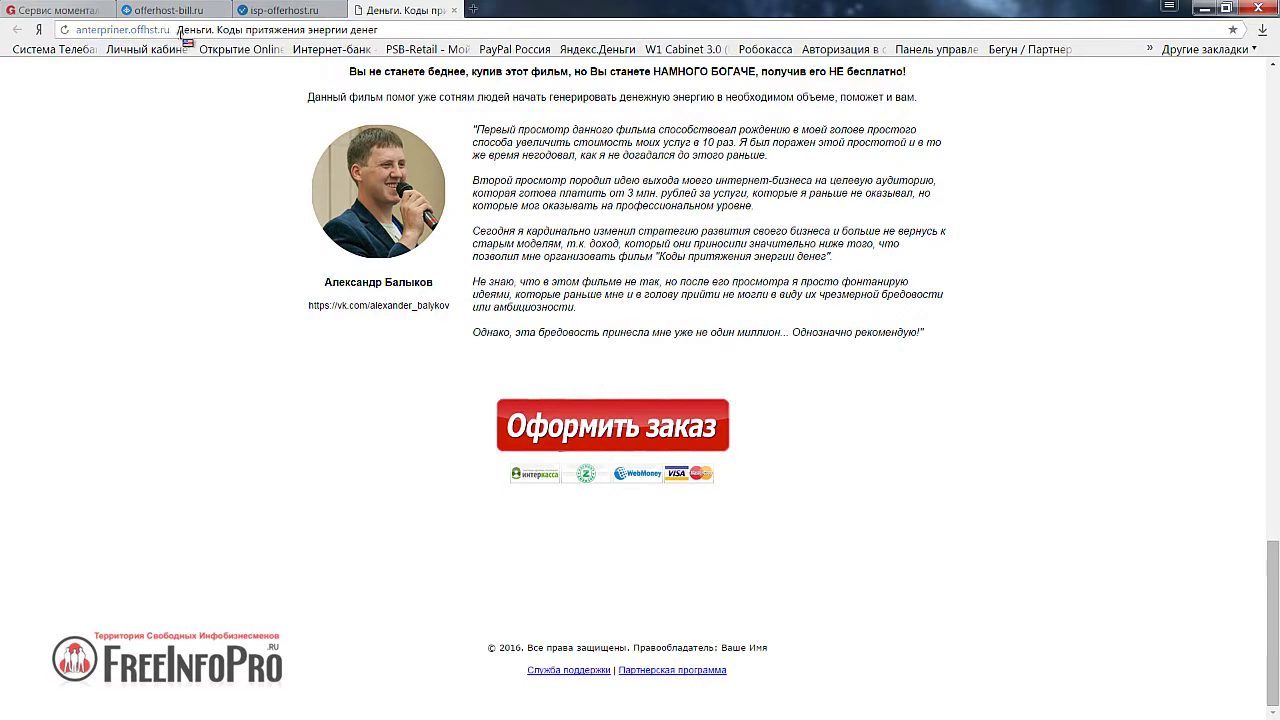
scroll(860, 430, up, 3)
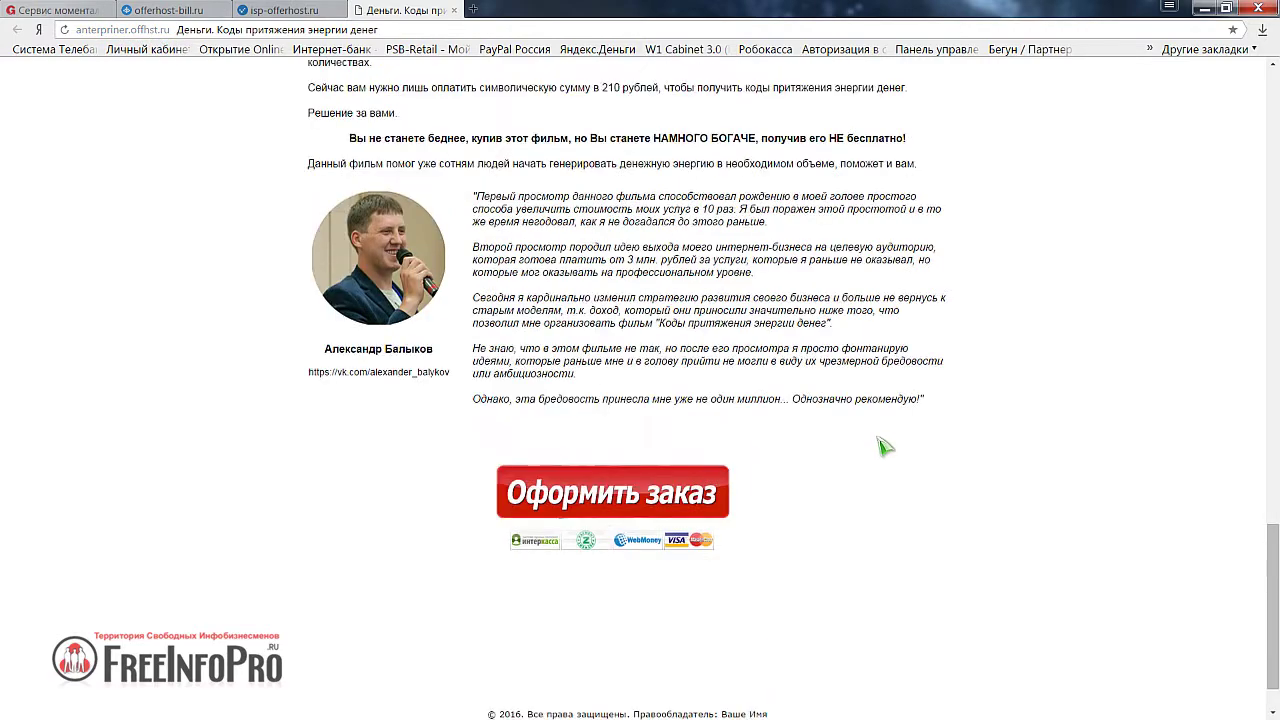
scroll(870, 478, down, 2)
scroll(872, 481, up, 8)
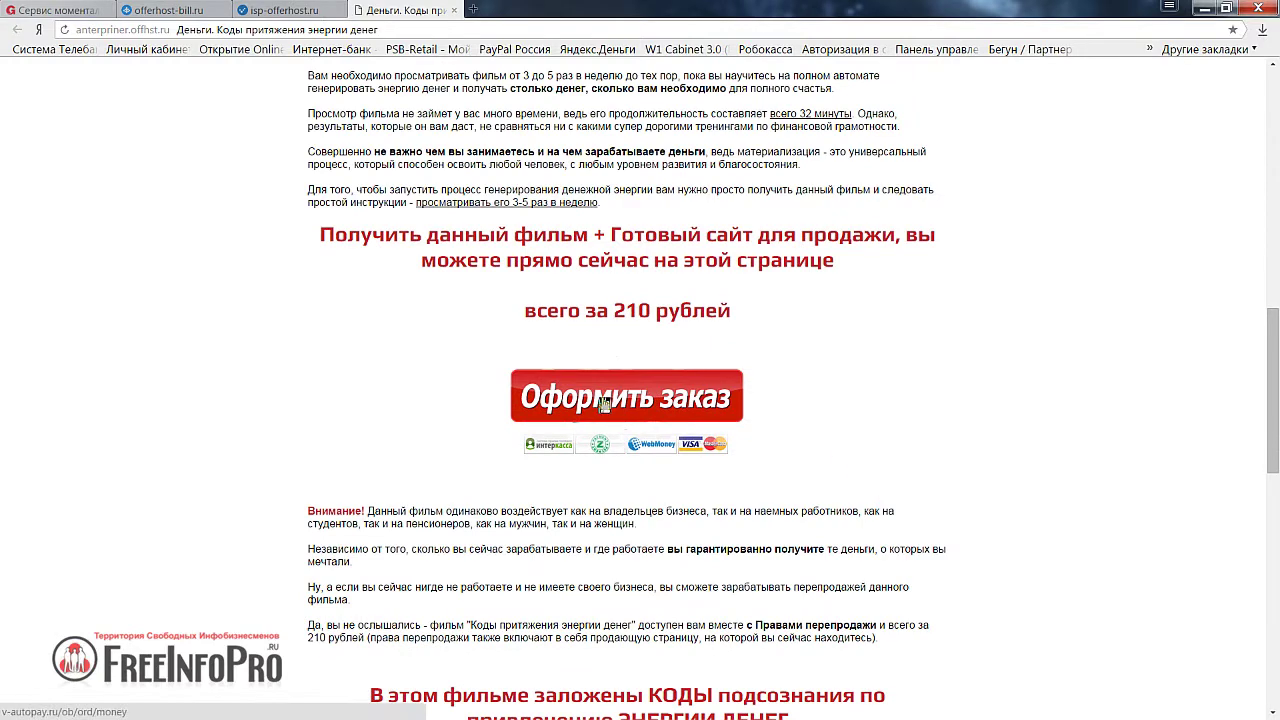
- Check the order form behind «Оформить заказ», close it, and examine the sales page's footer links
click(607, 403)
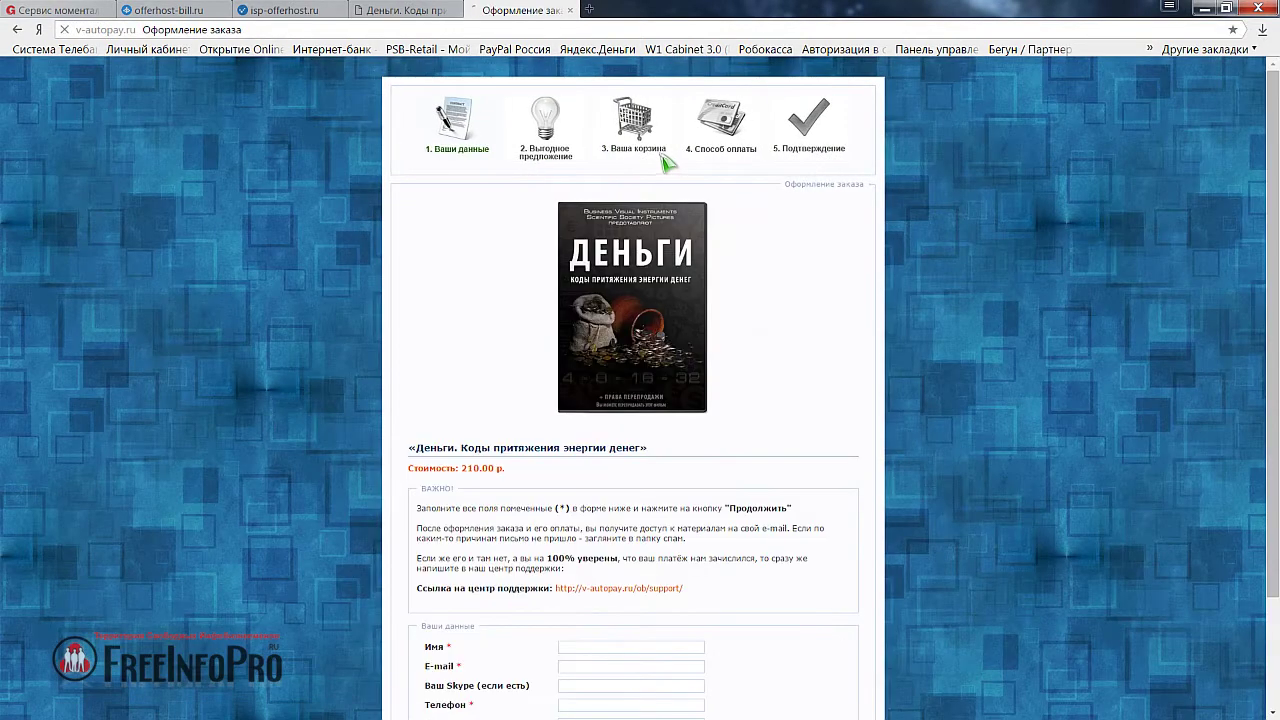
click(571, 10)
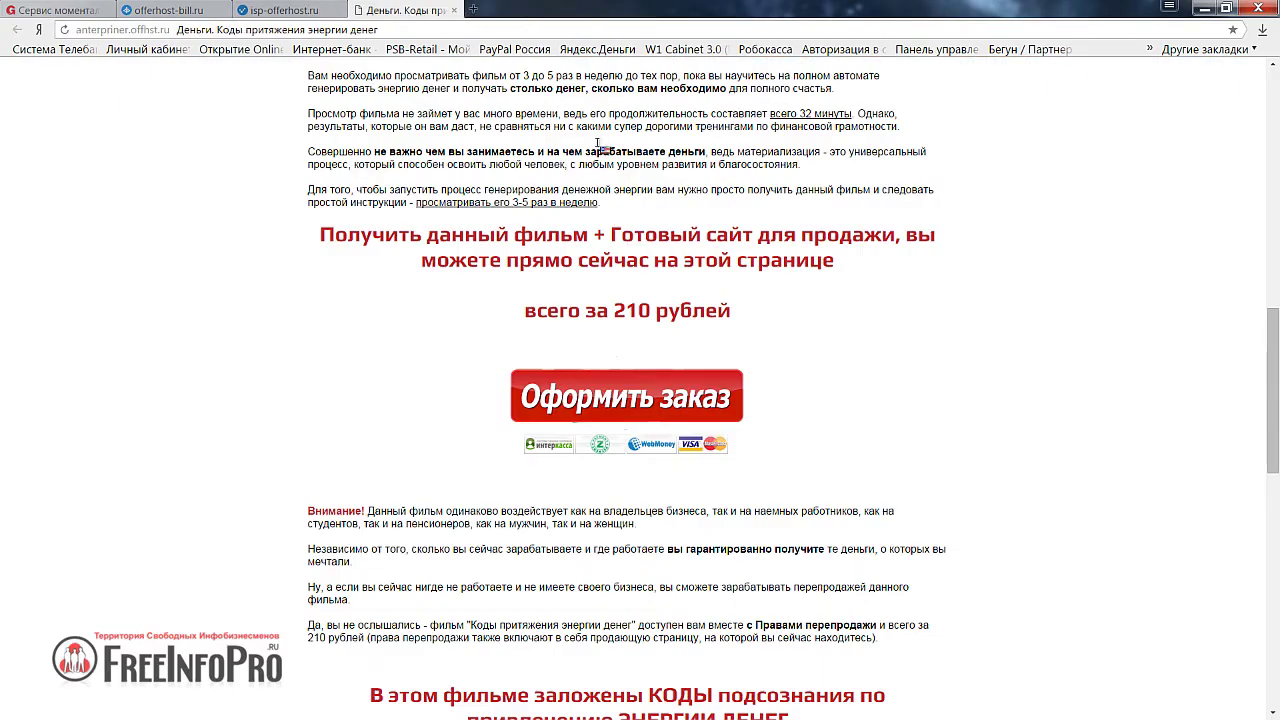
scroll(848, 466, down, 9)
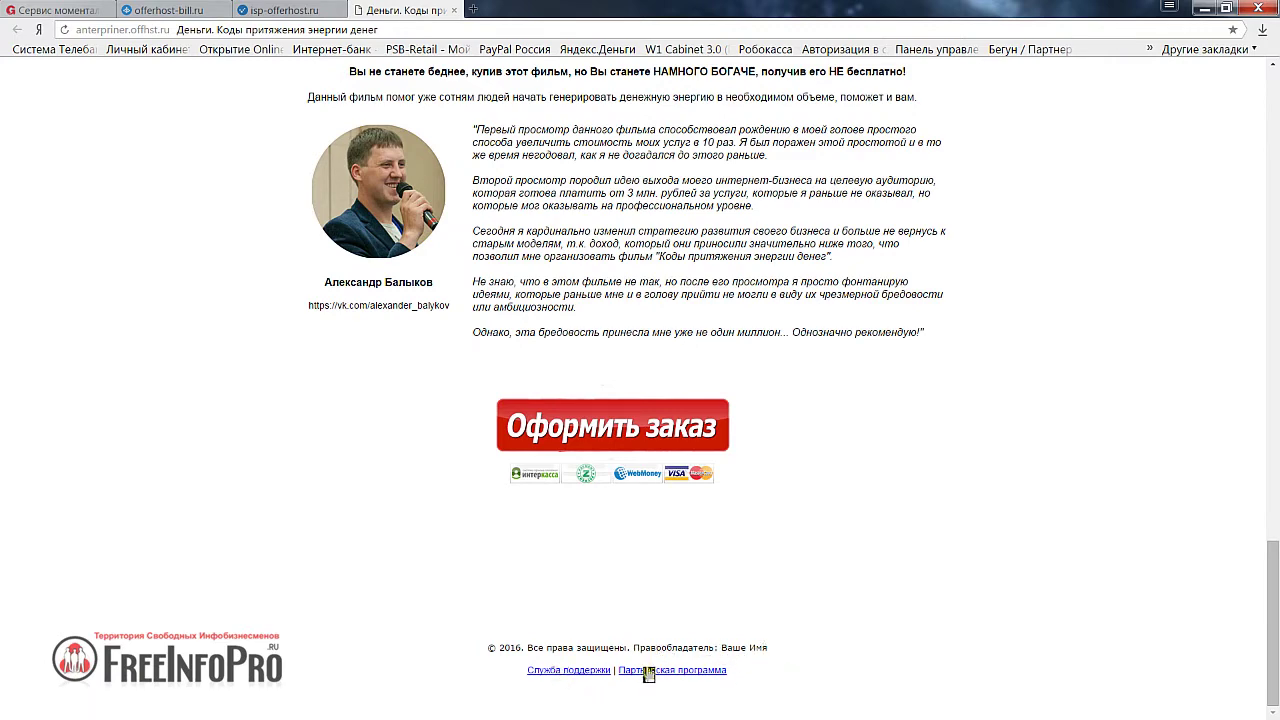
scroll(876, 628, up, 3)
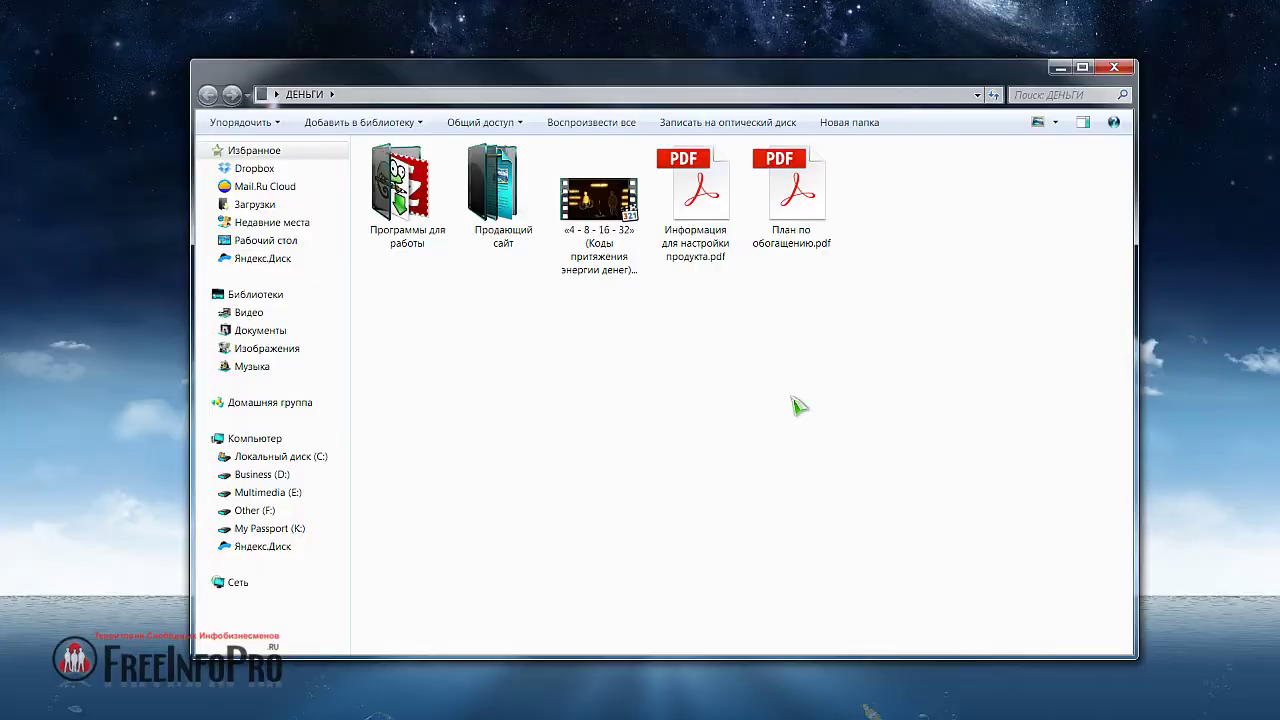
- Open «Информация для настройки продукта.pdf» from the ДЕНЬГИ folder and switch back to the browser
double_click(703, 212)
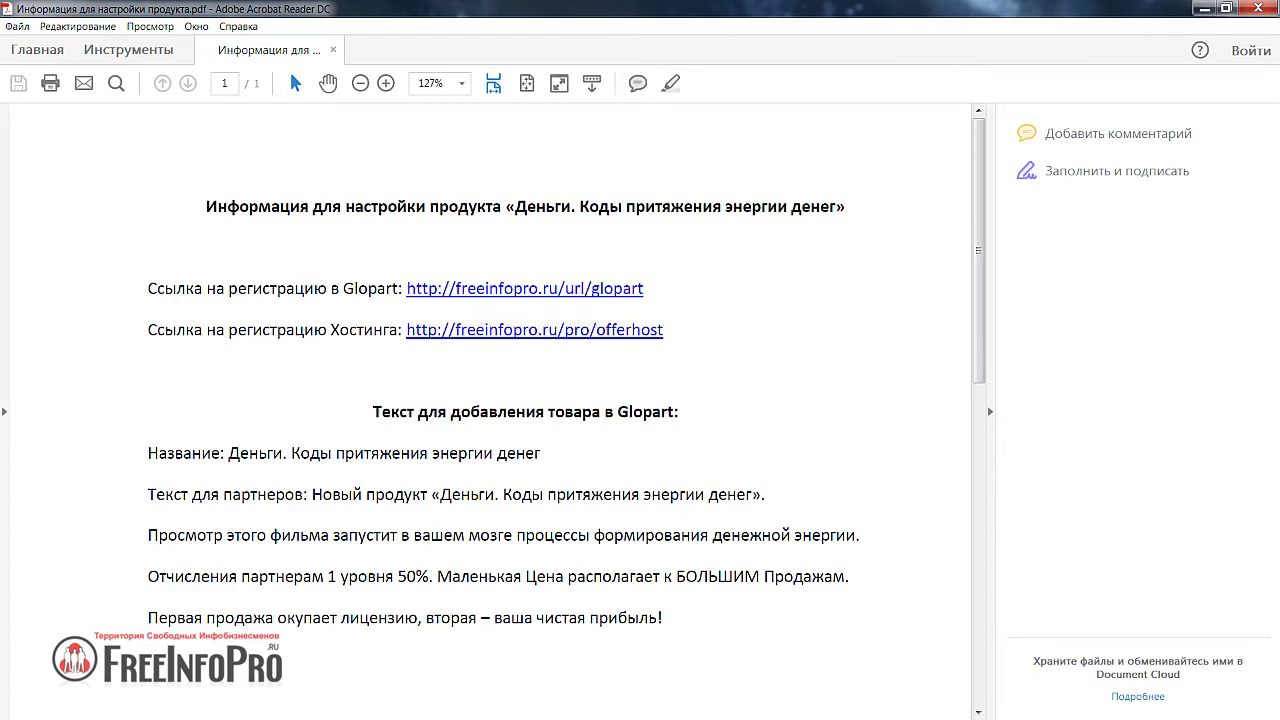
key(alt+Tab)
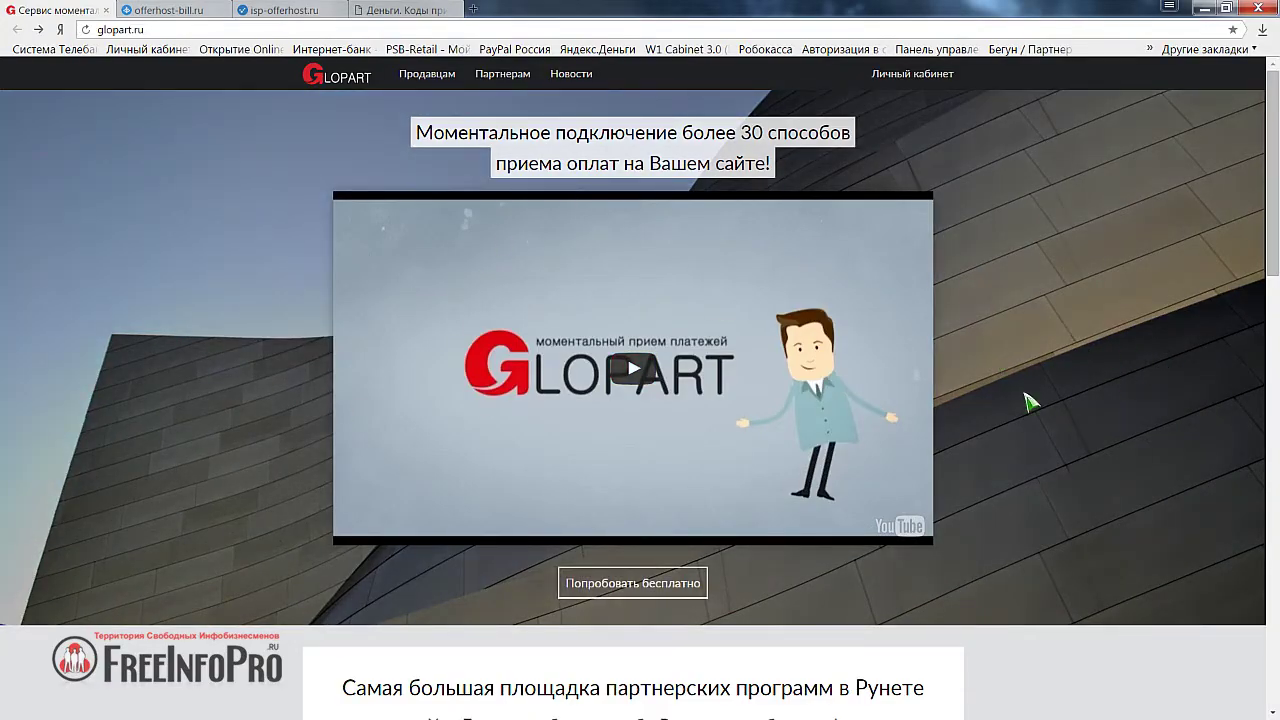
- Open Glopart's free registration form, tick the «Я не робот» check and select the e-mail field
scroll(1072, 464, down, 2)
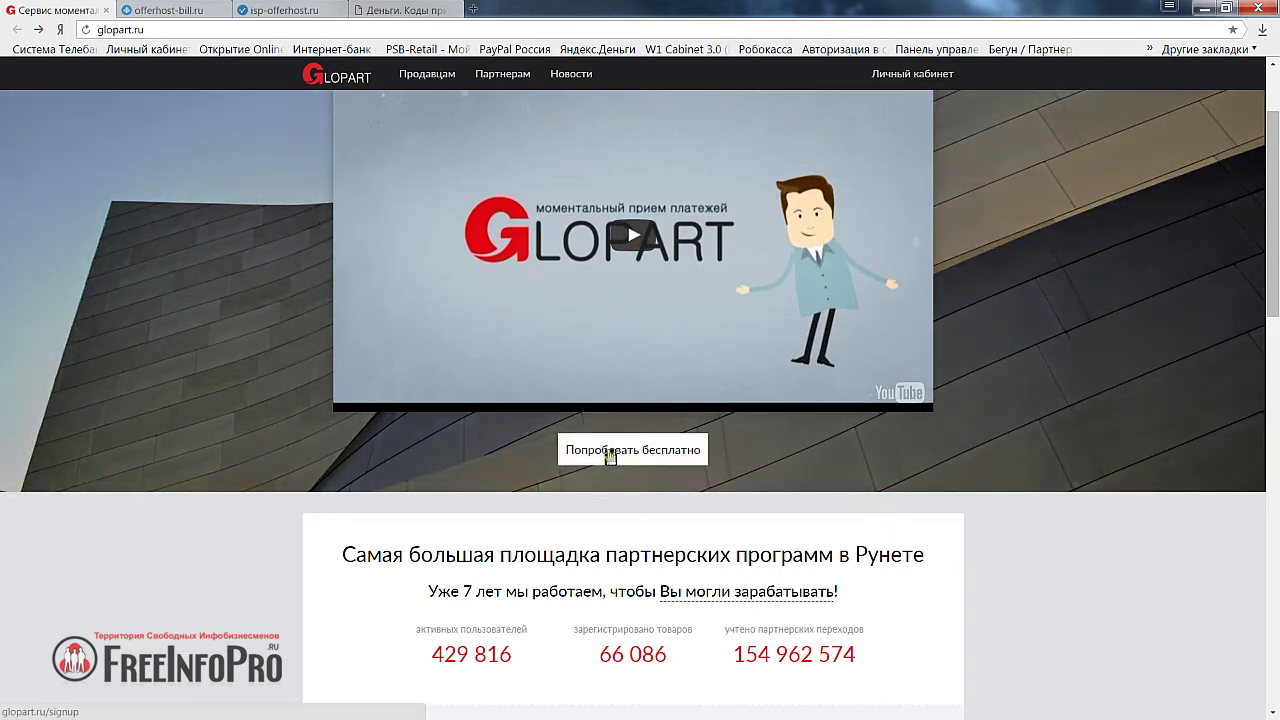
click(610, 452)
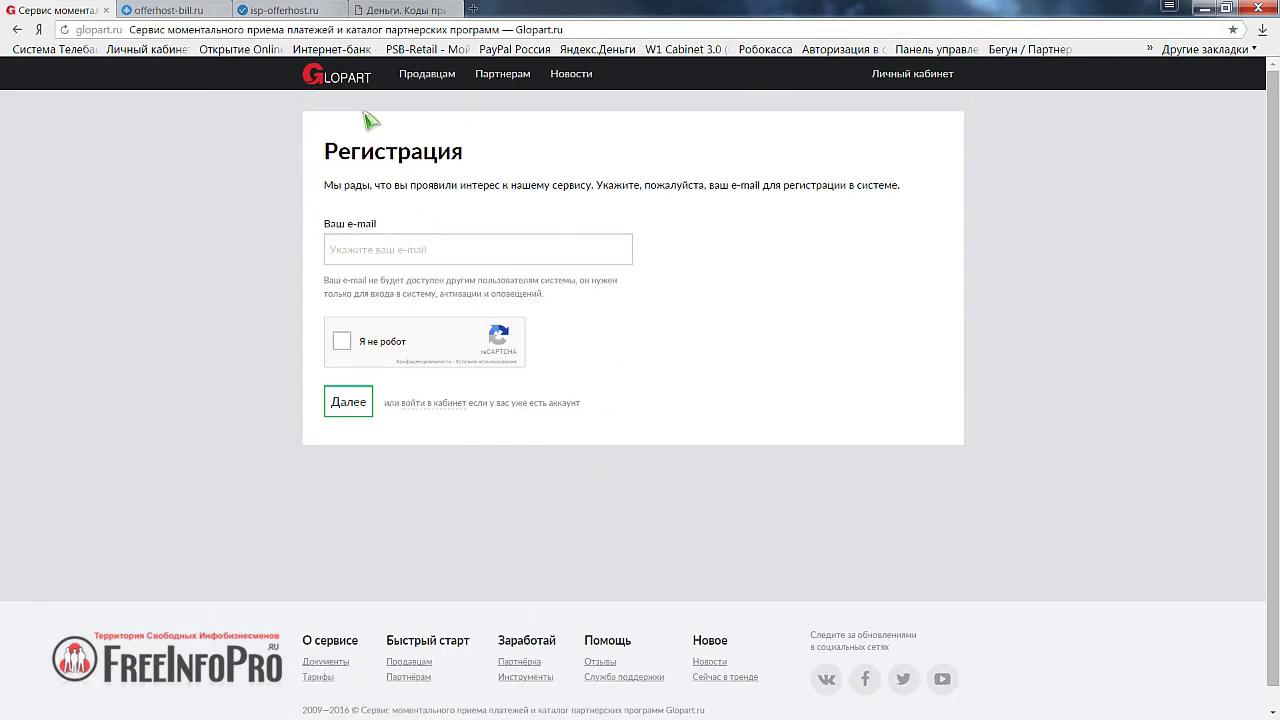
click(341, 252)
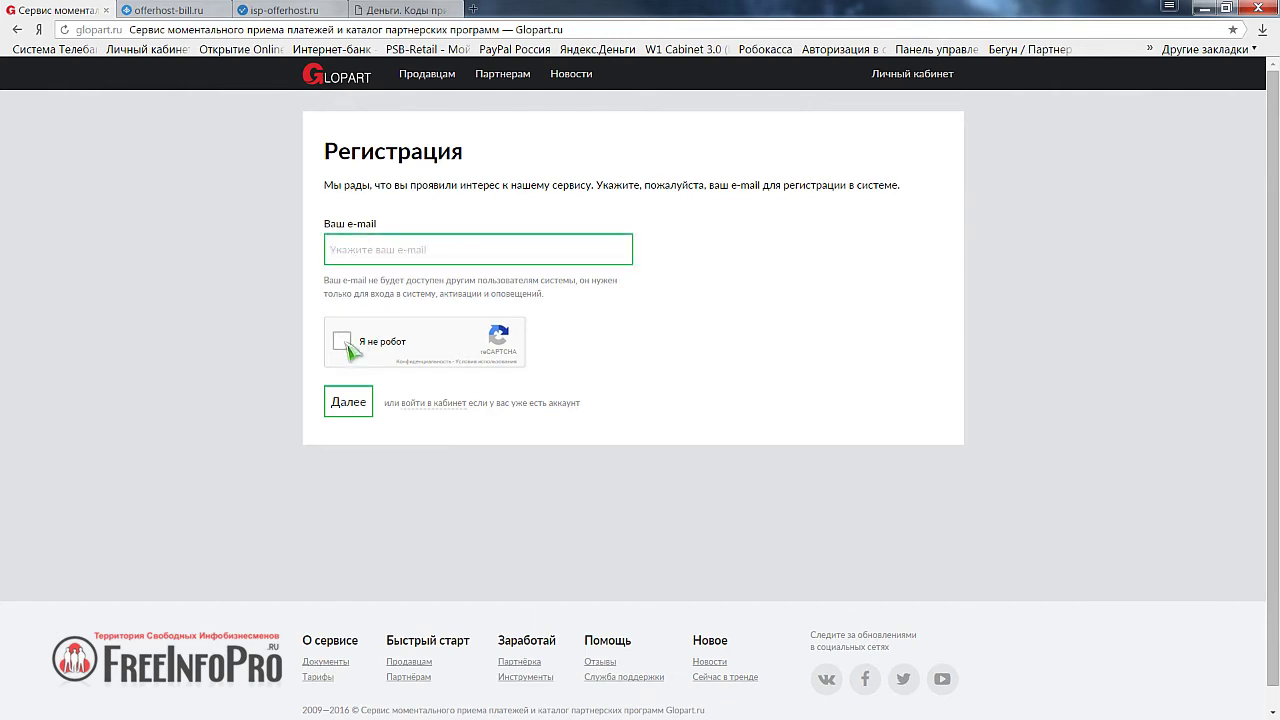
click(343, 341)
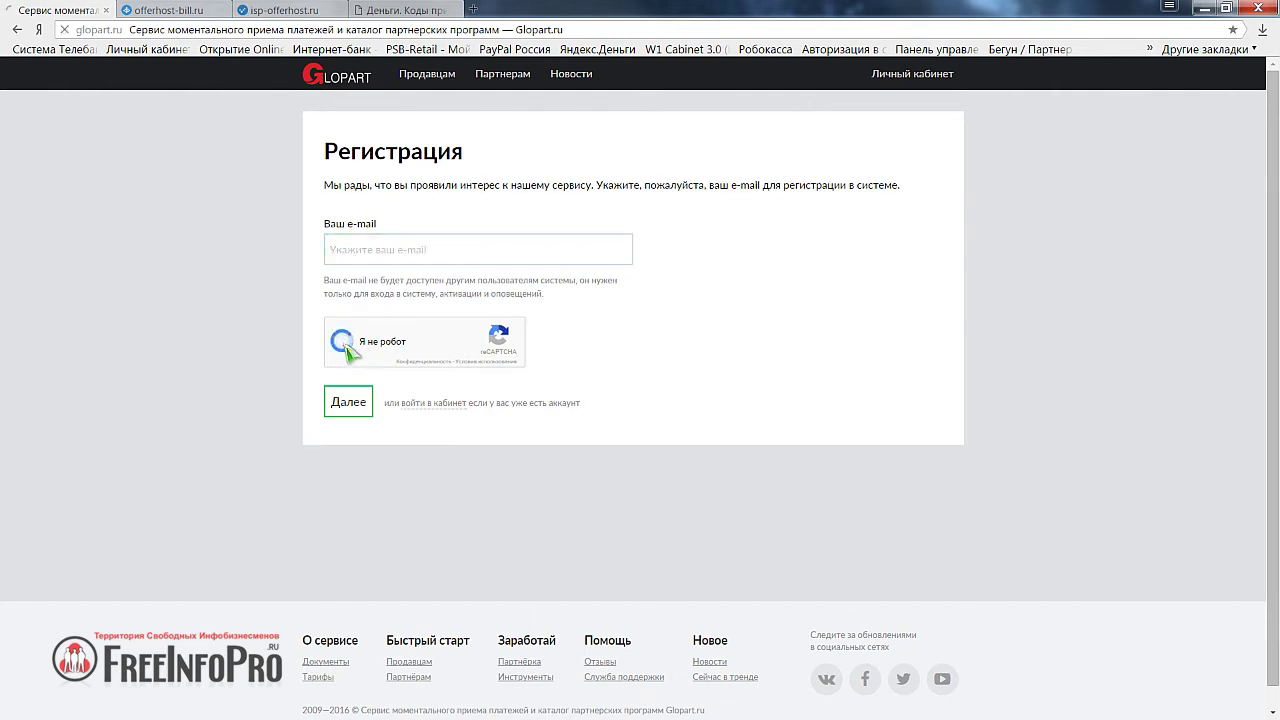
click(398, 243)
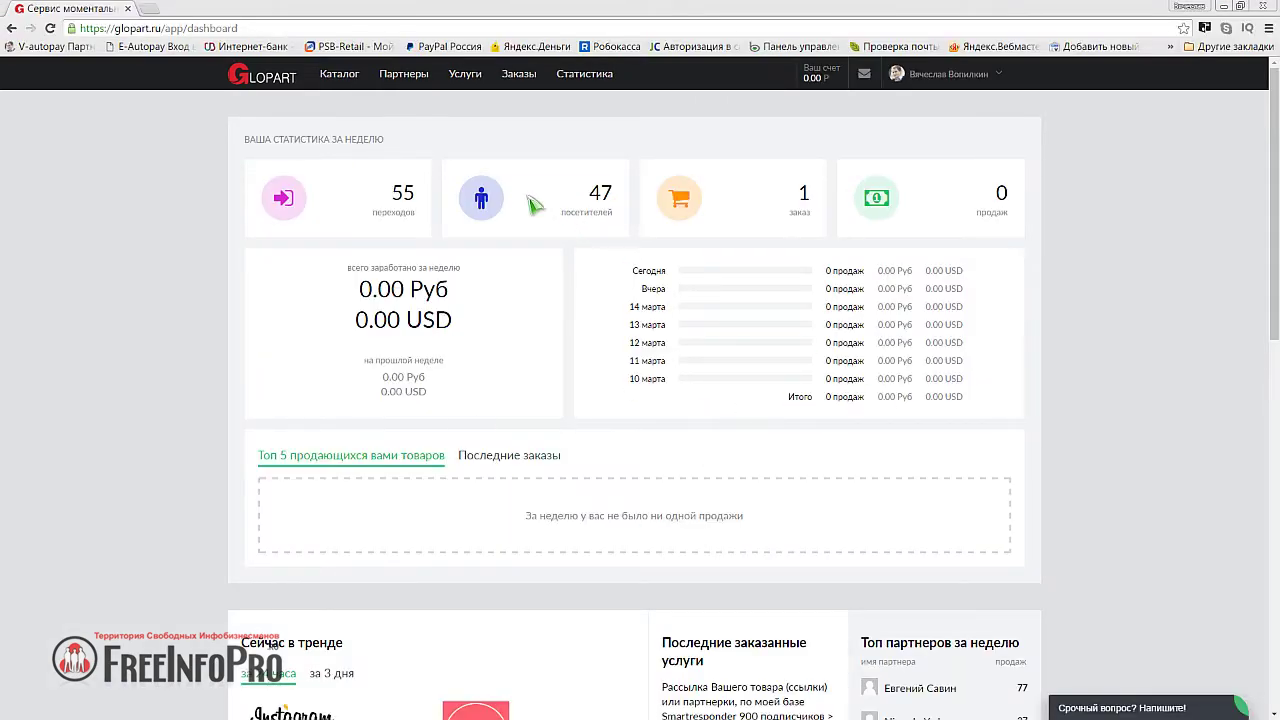
- Open the «Мои товары» list in the Glopart account and start adding a new product
mouse_move(338, 80)
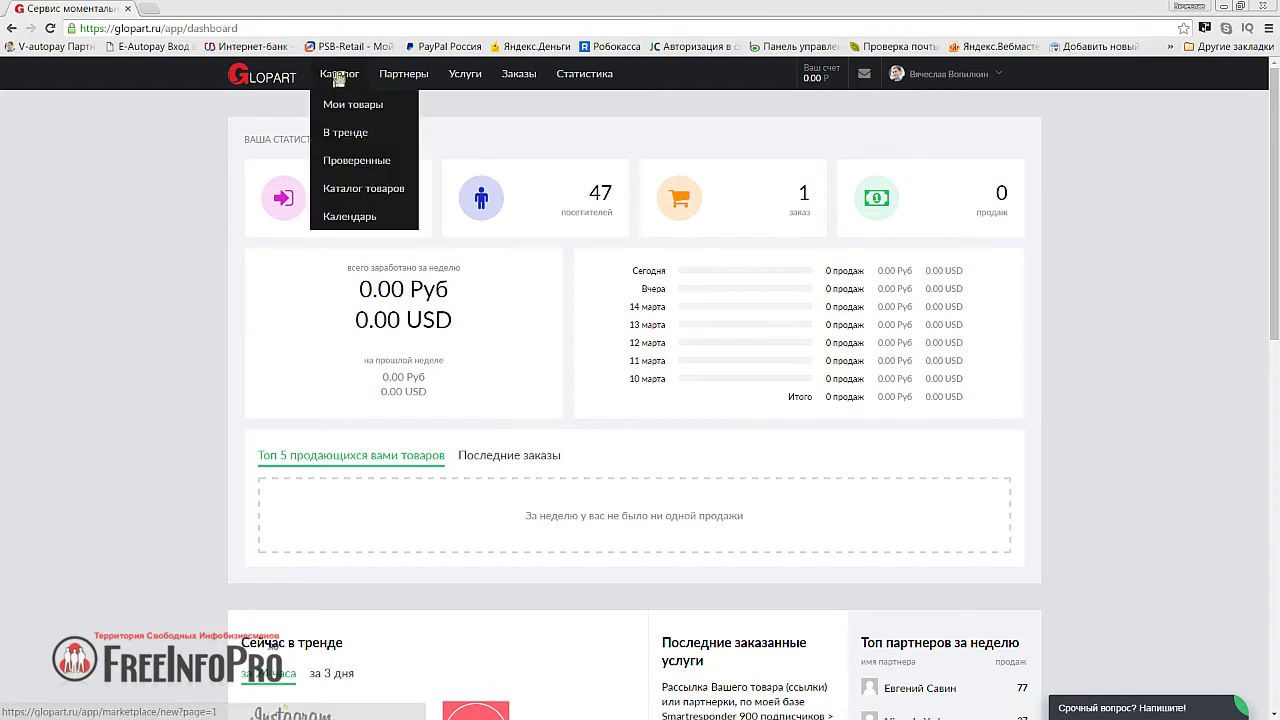
click(338, 110)
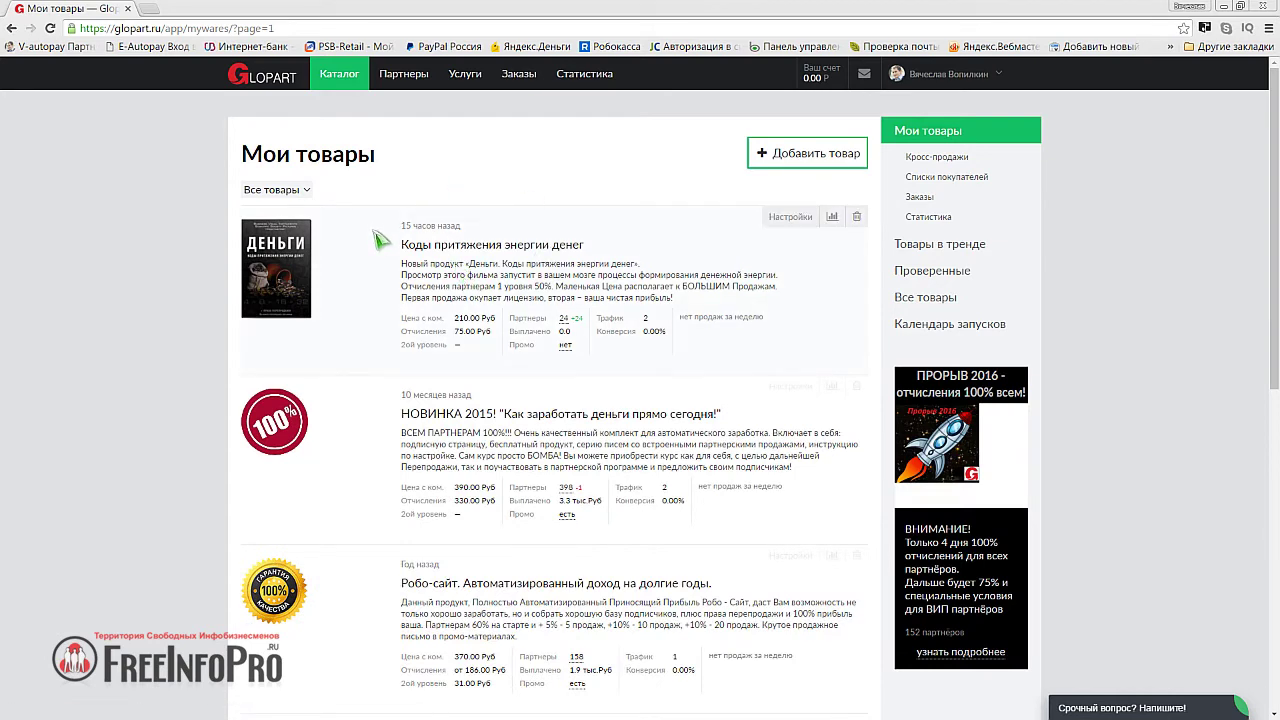
click(786, 158)
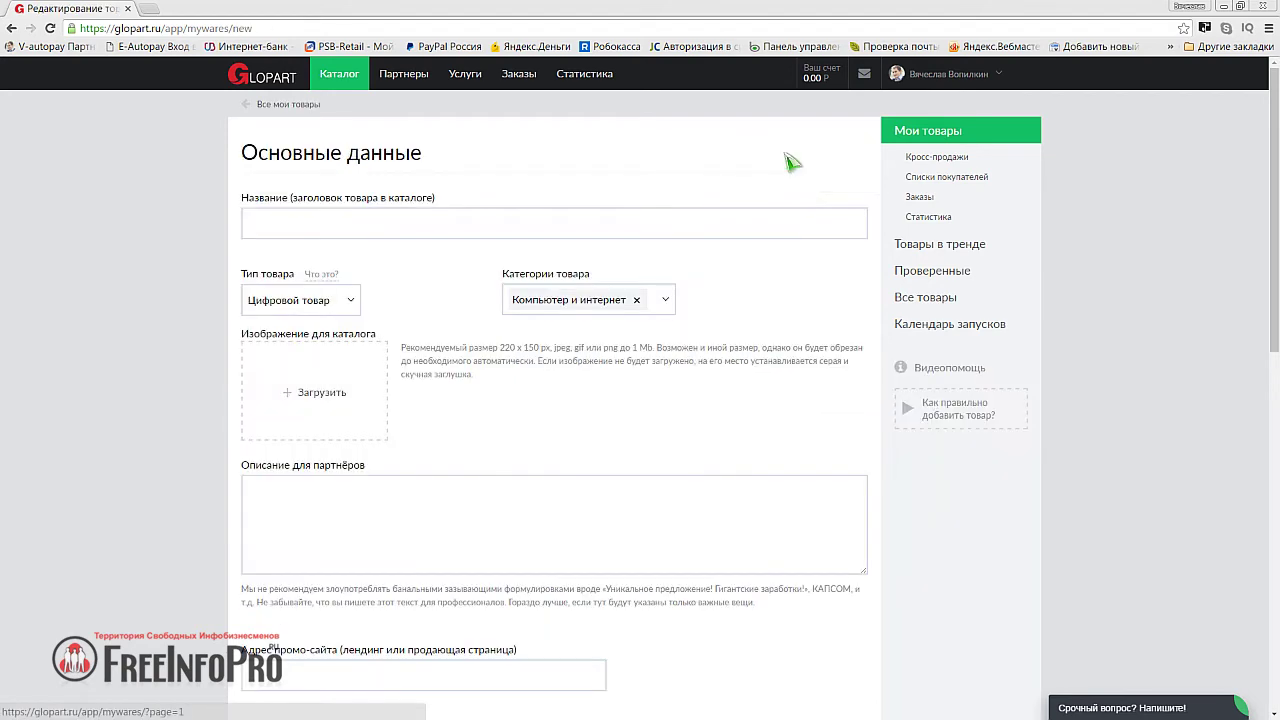
- Copy the title «Деньги. Коды притяжения энергии денег» from the setup PDF into the new product's name field
click(288, 226)
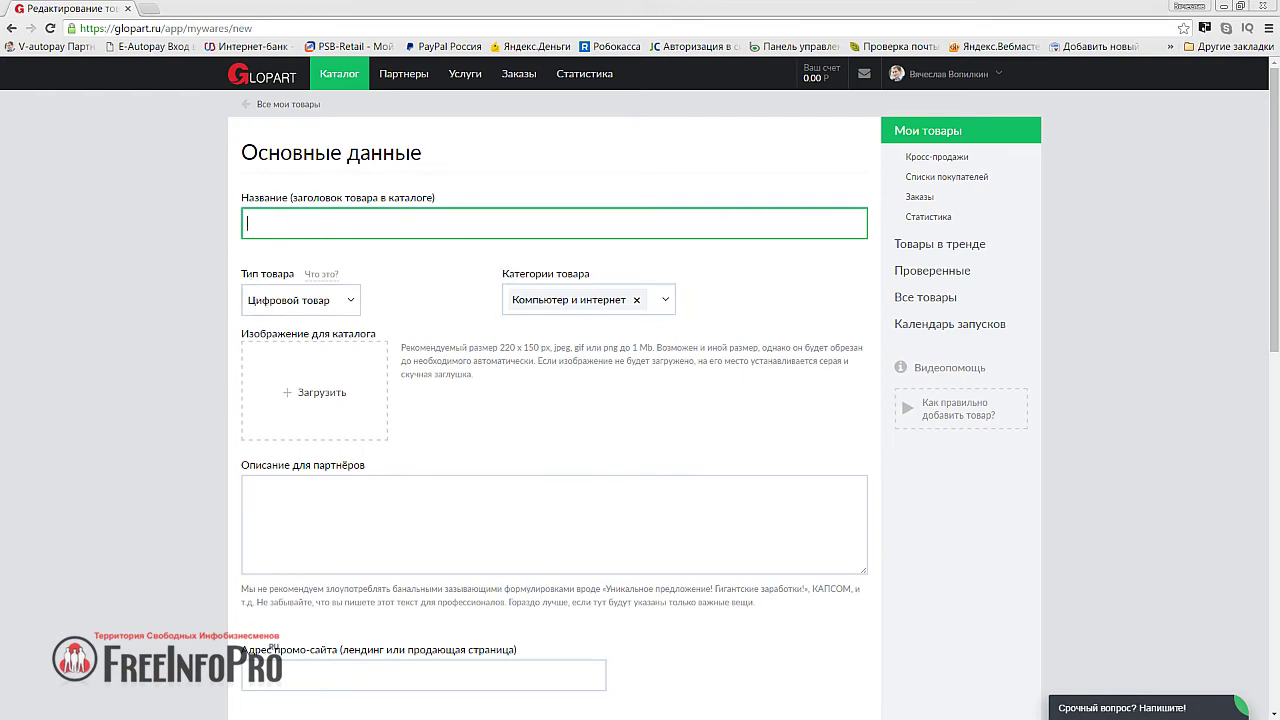
key(alt+Tab)
scroll(282, 484, down, 1)
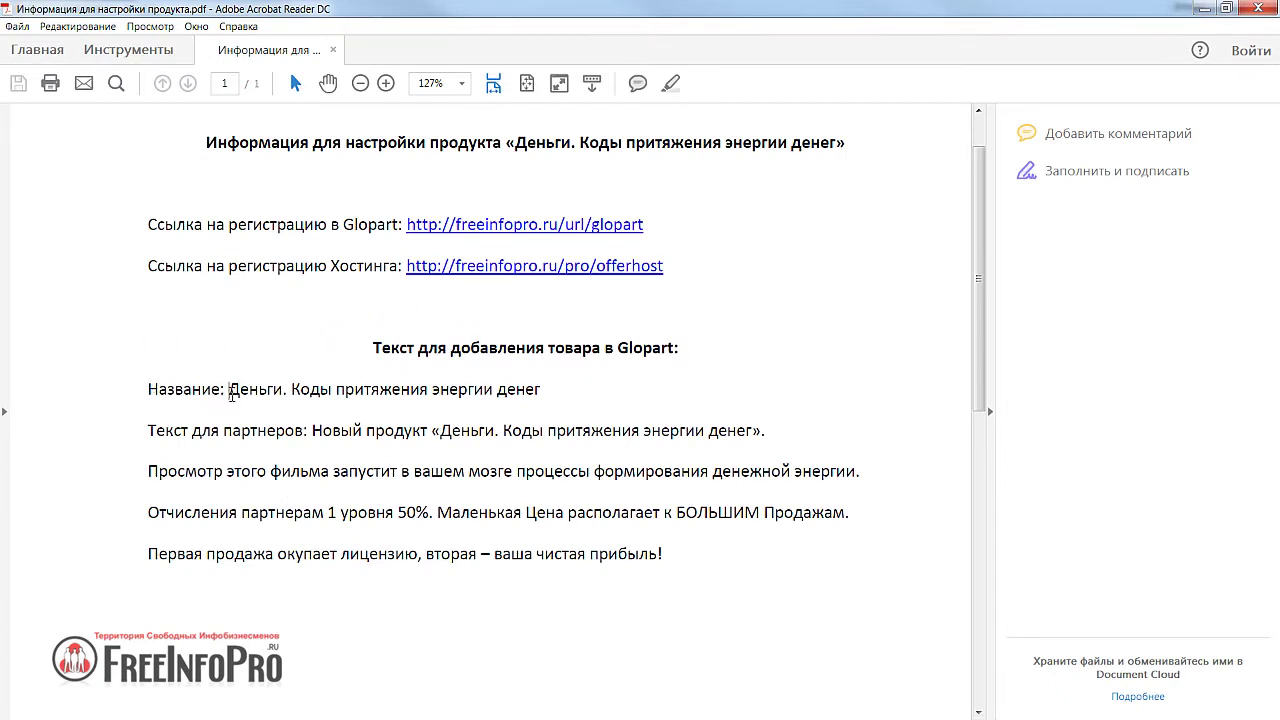
drag(231, 393, 537, 393)
key(ctrl+c)
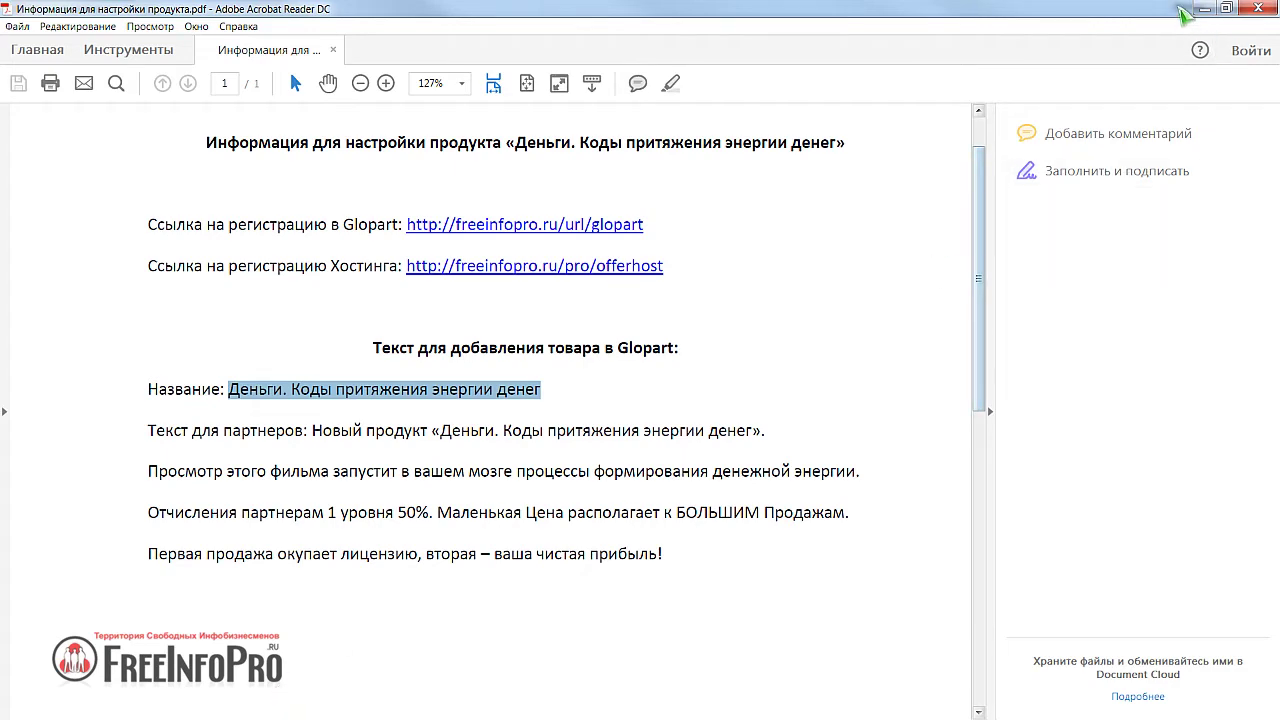
click(1204, 8)
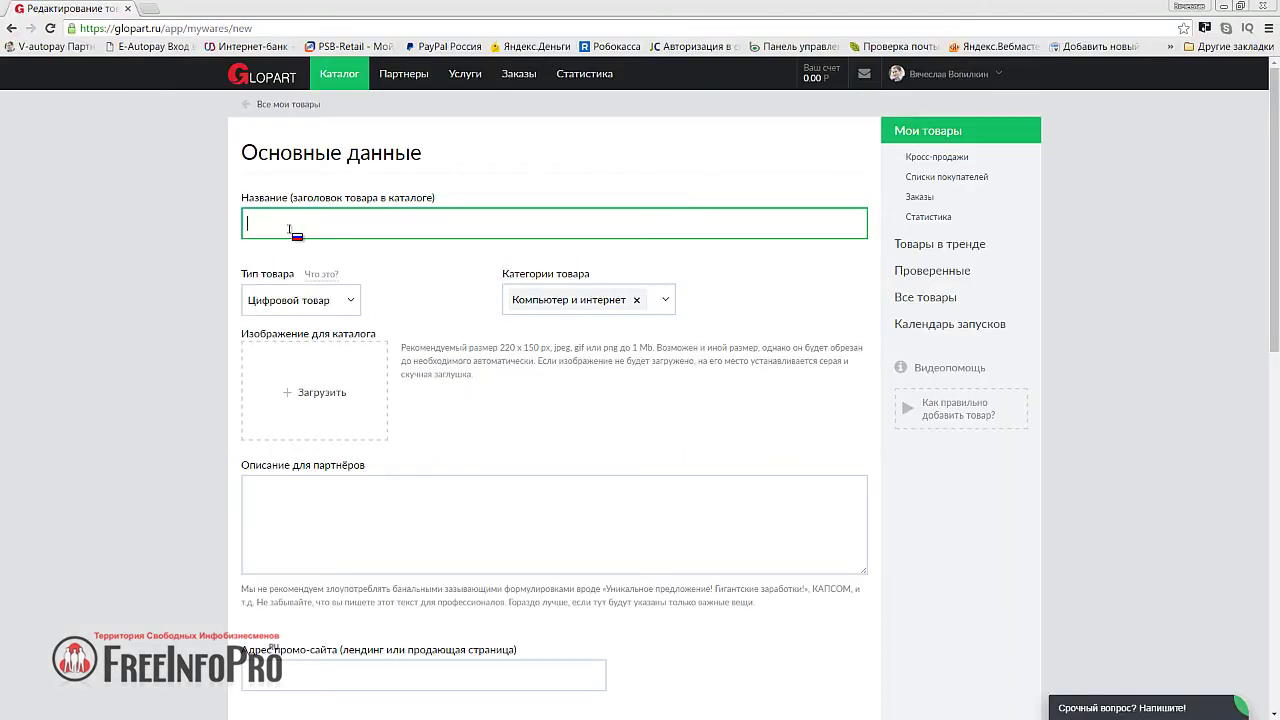
key(ctrl+v)
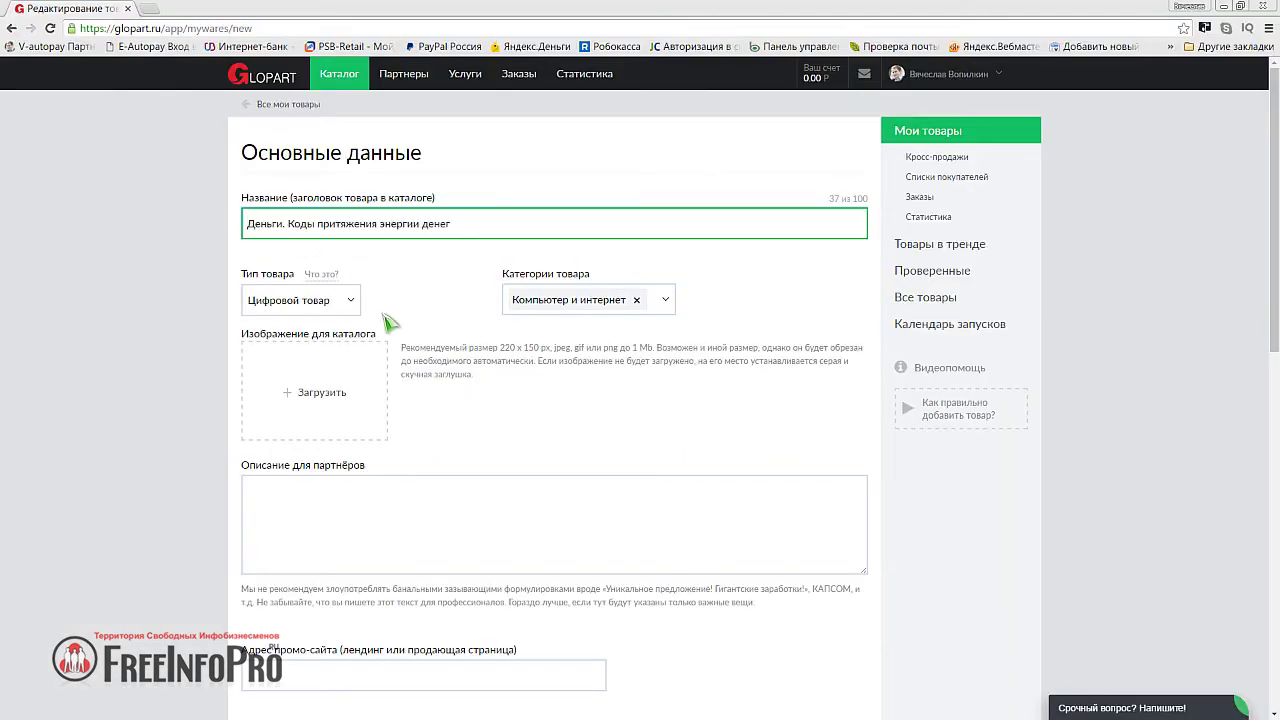
- Add the category «Образование, курсы» to the new product
click(667, 304)
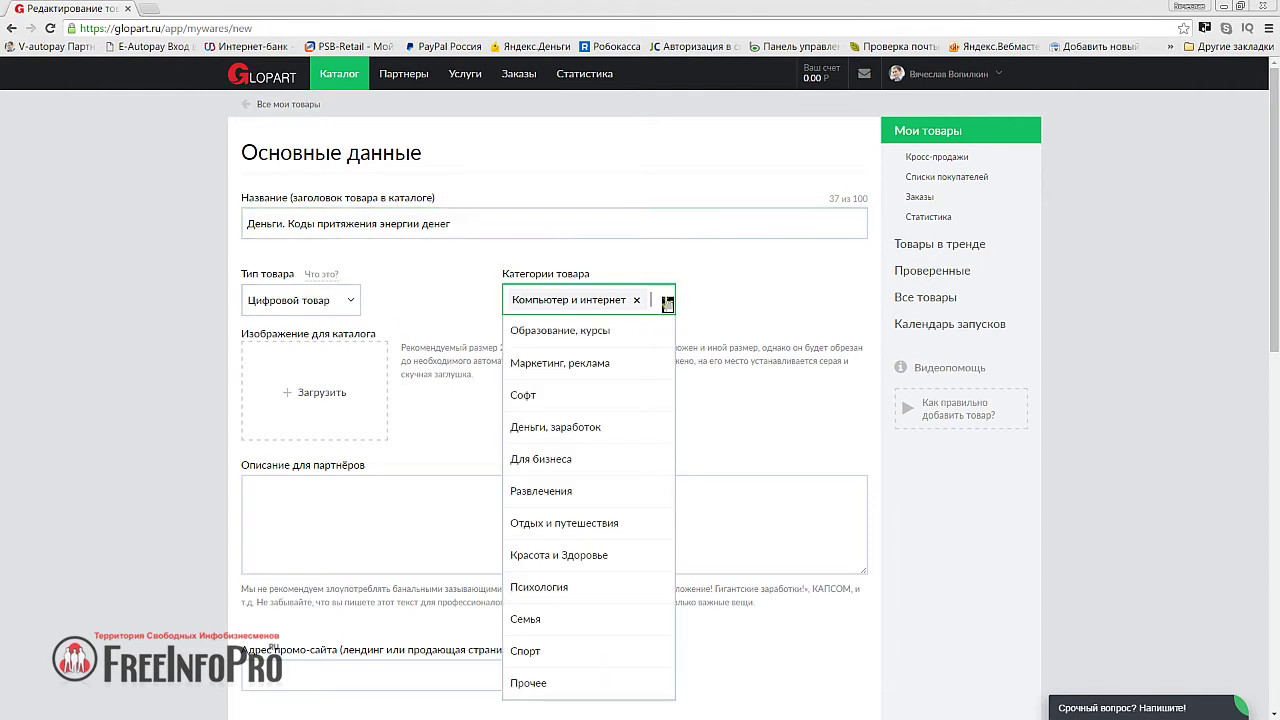
click(587, 333)
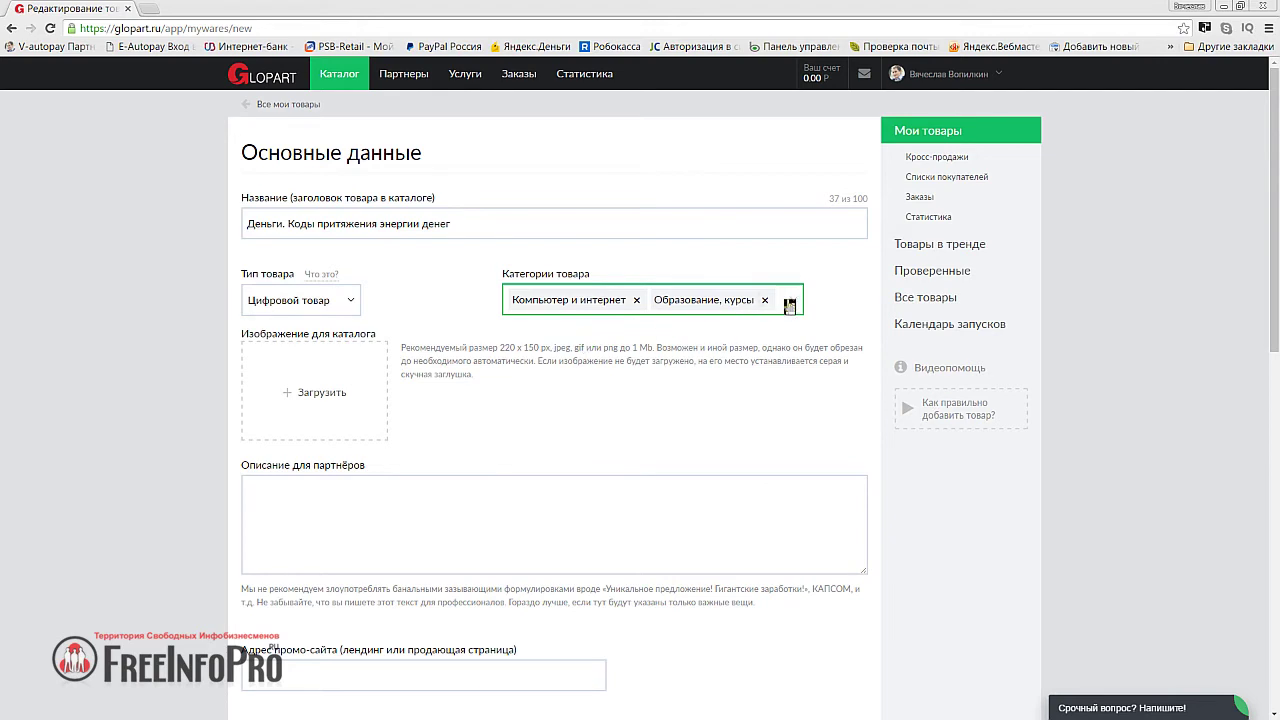
- Upload cover.png from the desktop folder ДЕНЬГИ\Продающий сайт\money\images as the product's catalog image
click(330, 392)
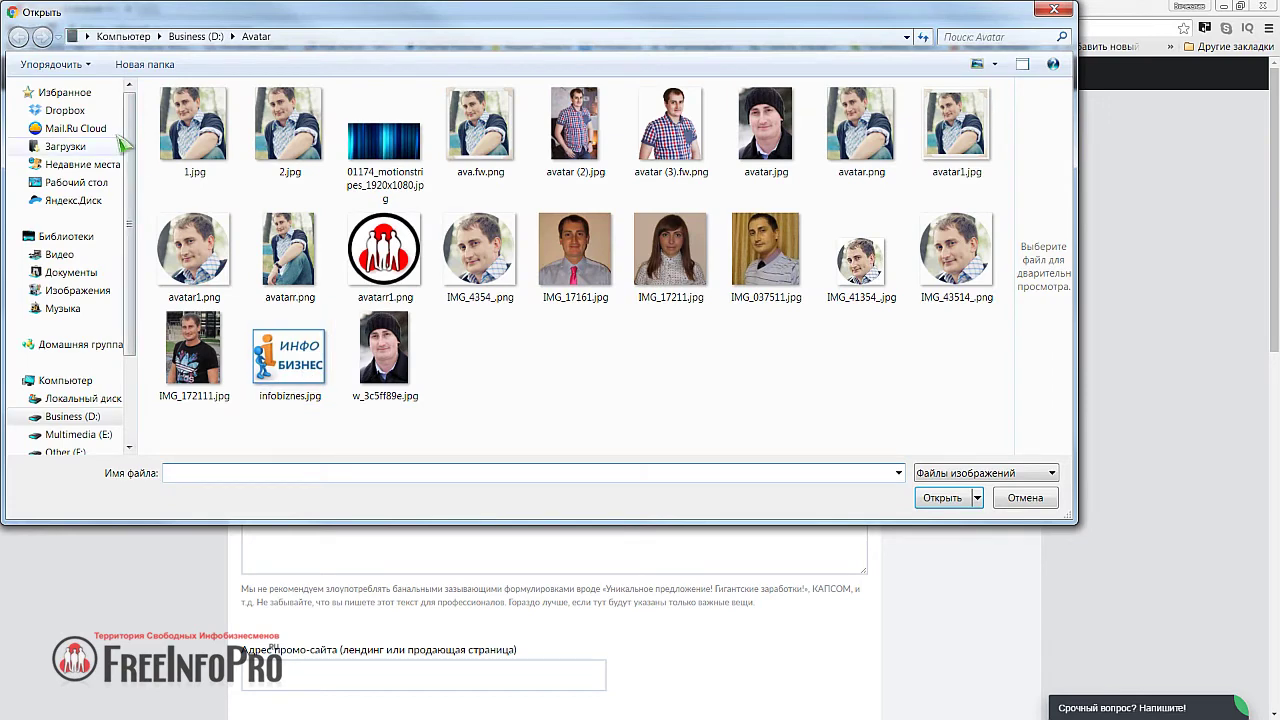
click(78, 184)
double_click(200, 190)
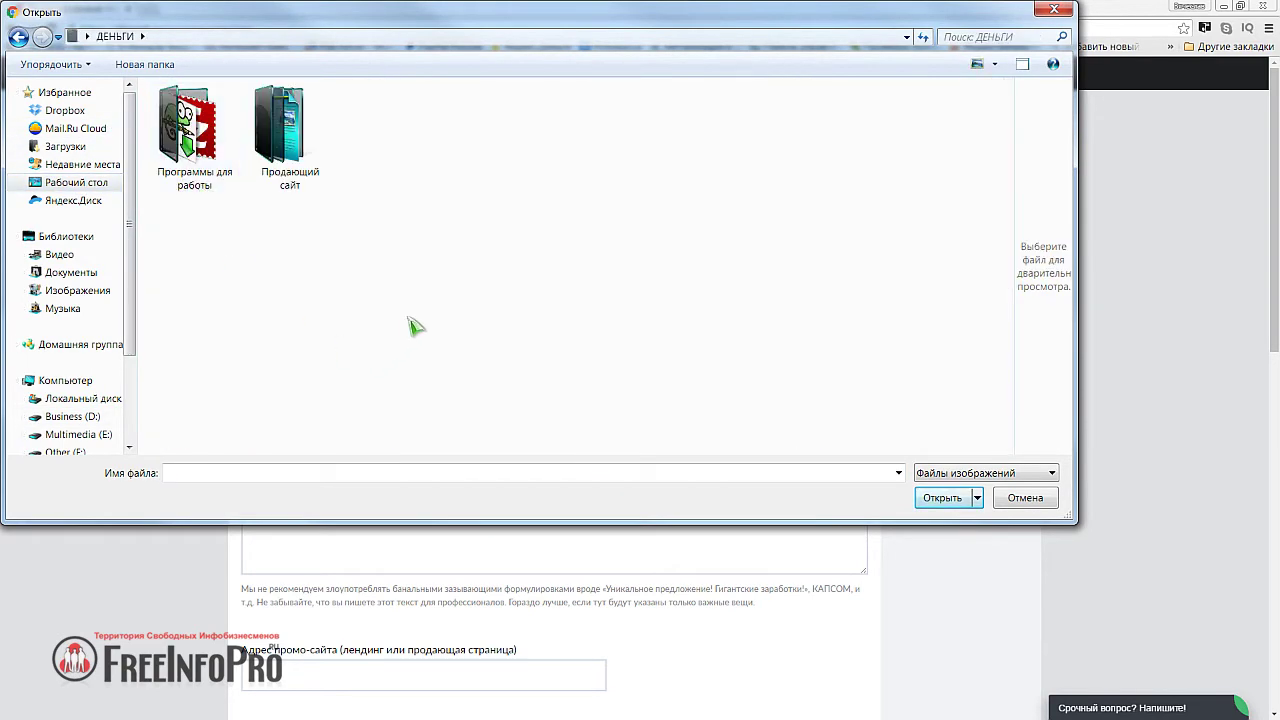
double_click(295, 136)
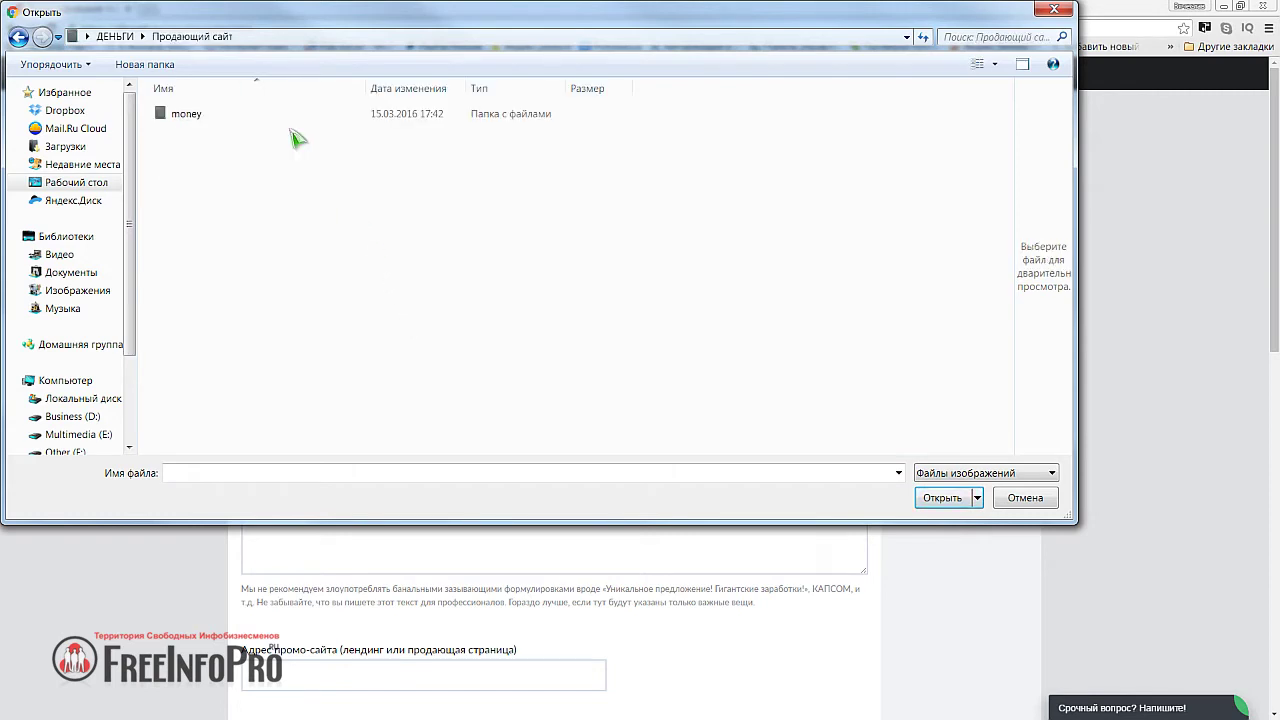
double_click(192, 118)
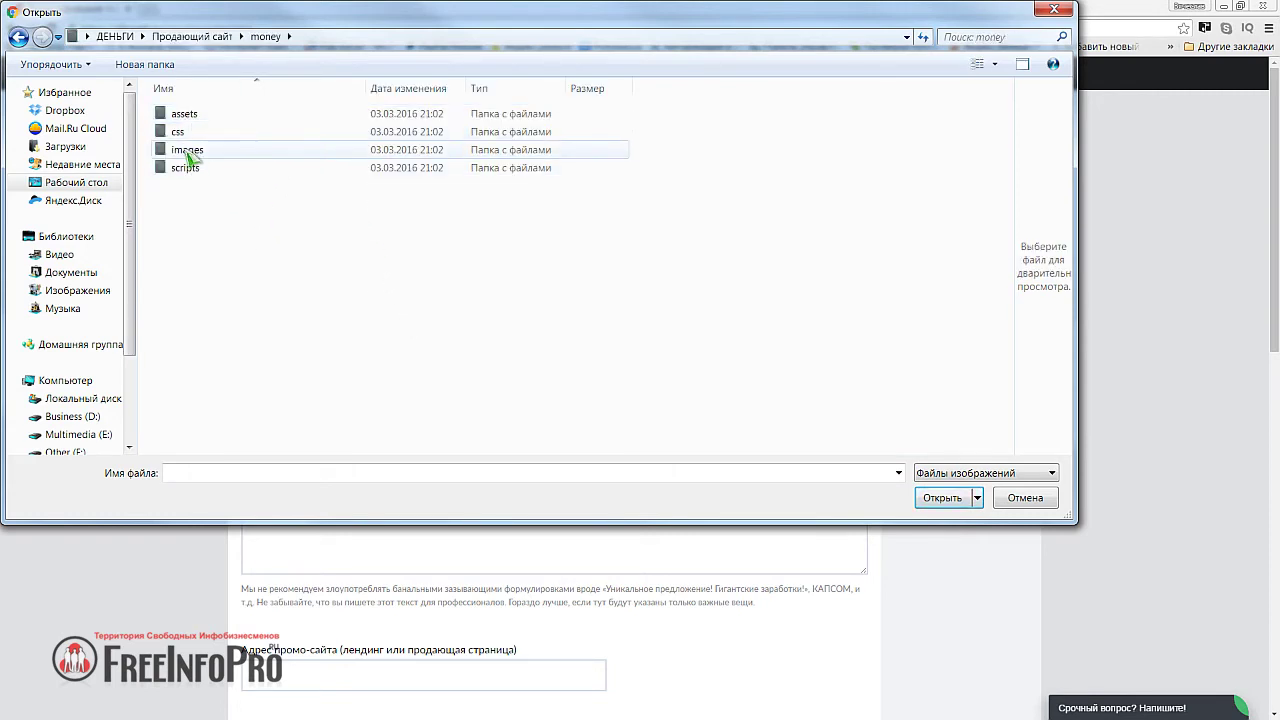
double_click(188, 152)
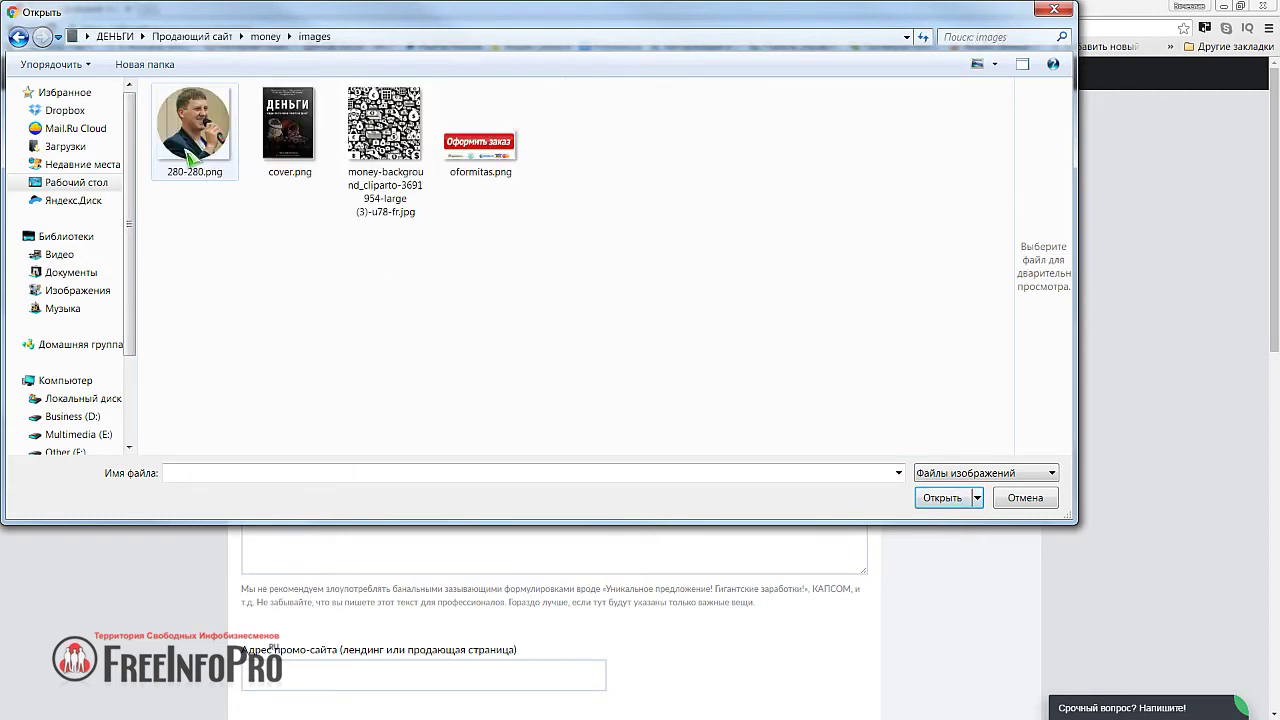
click(306, 147)
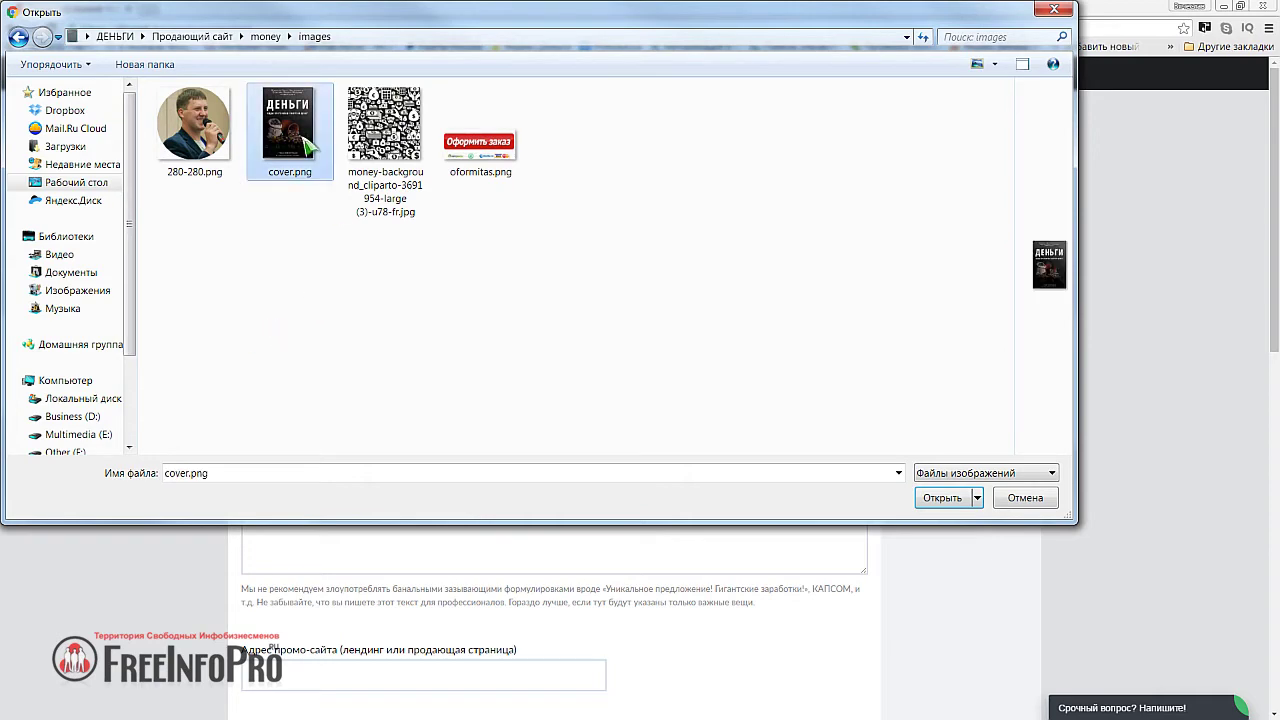
click(941, 497)
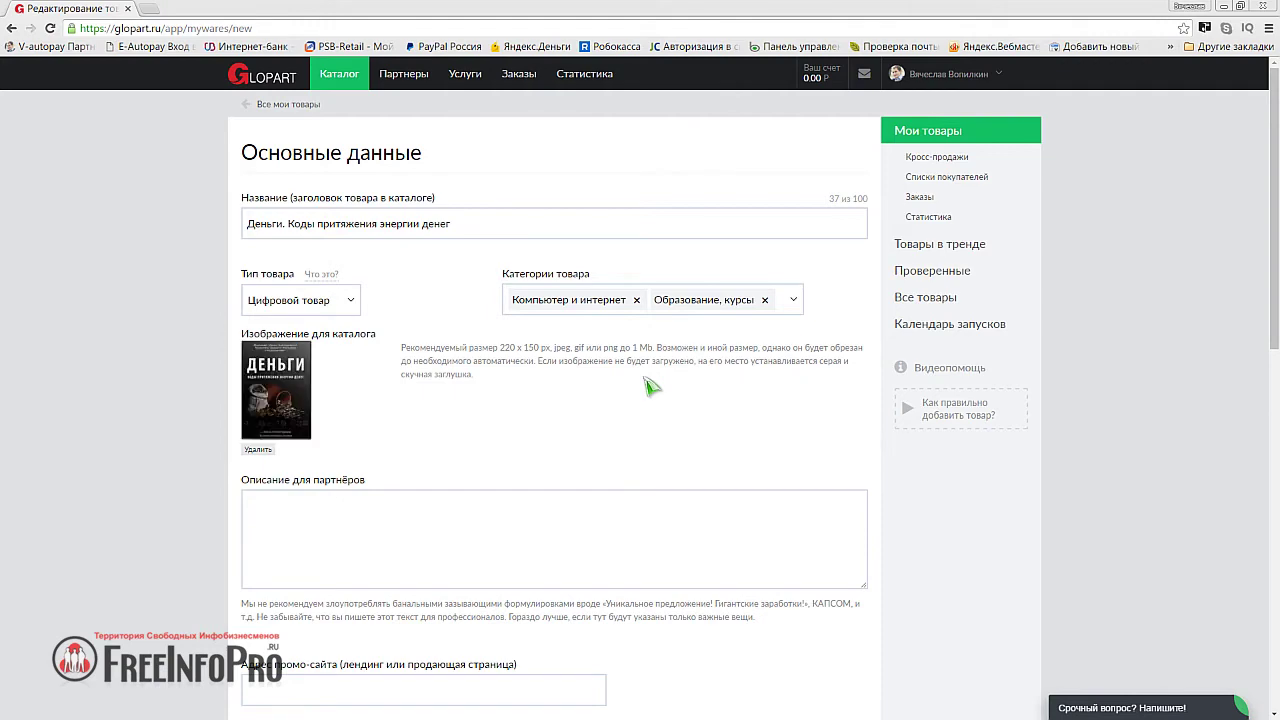
- Copy the four-line partner text starting «Новый продукт» from the setup PDF into the product's «Описание для партнёров» field
scroll(500, 410, down, 1)
click(301, 435)
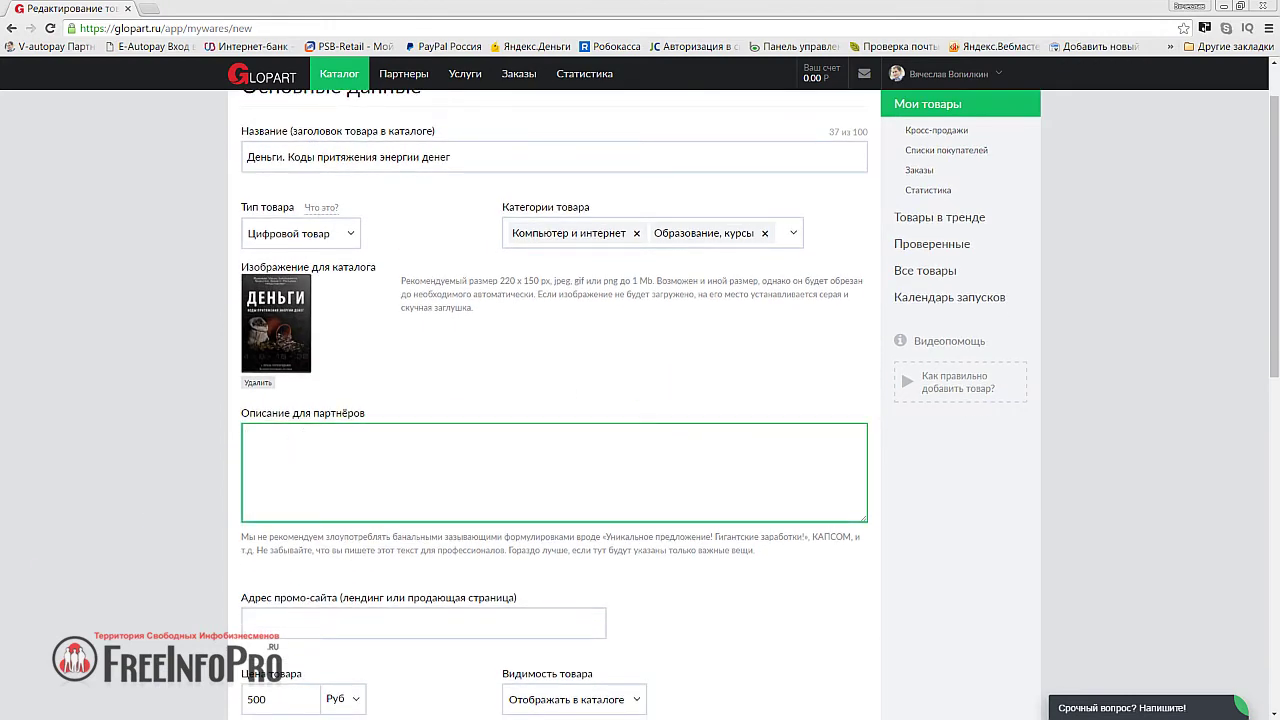
key(alt+Tab)
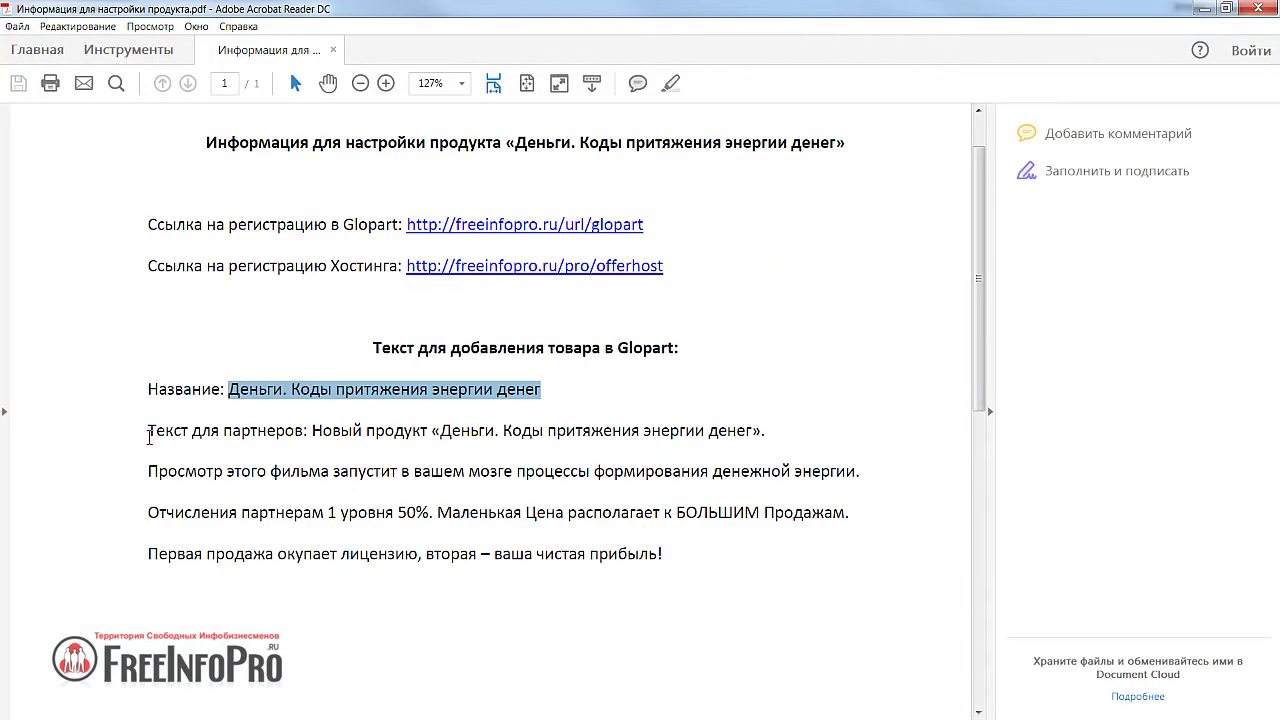
drag(314, 430, 684, 572)
key(ctrl+c)
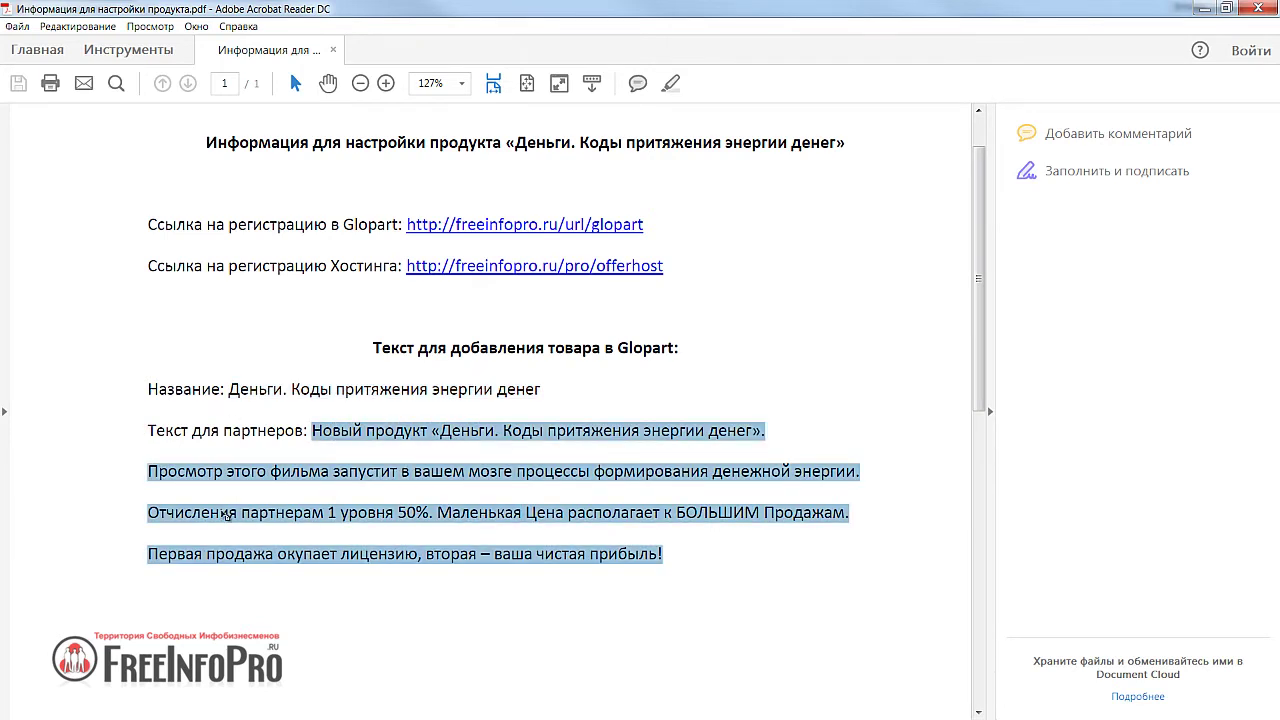
key(alt+Tab)
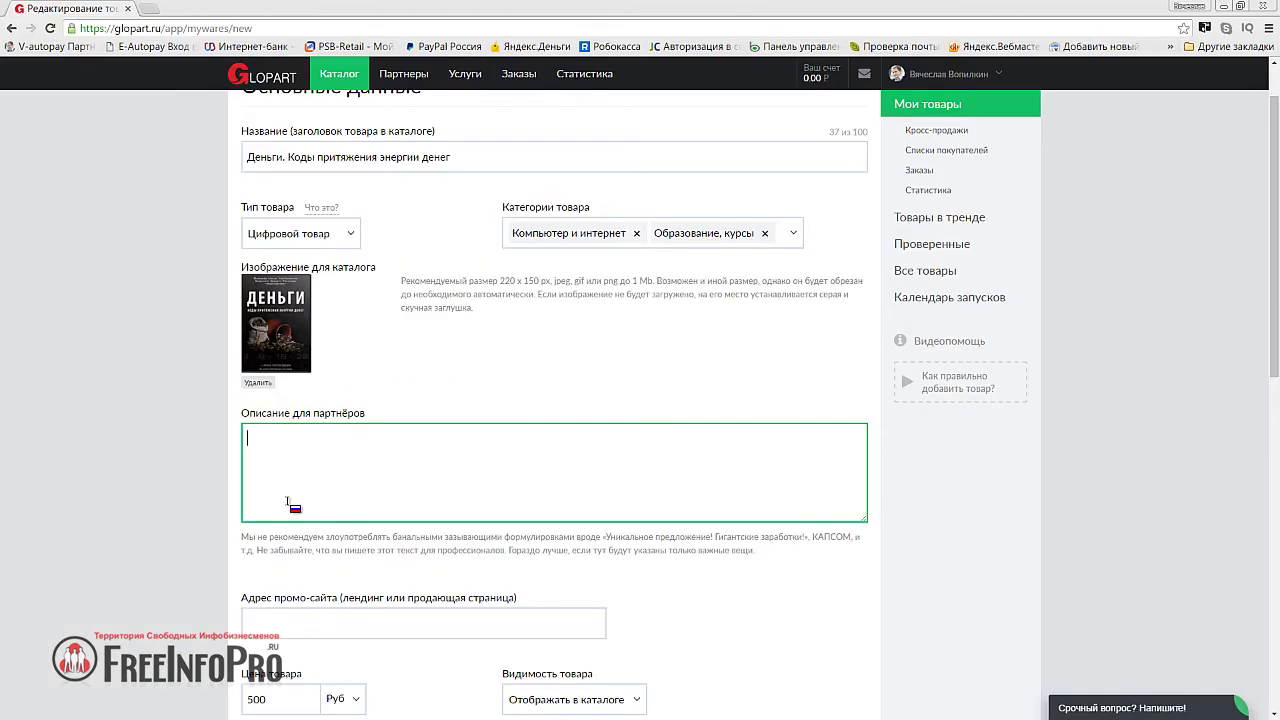
key(ctrl+v)
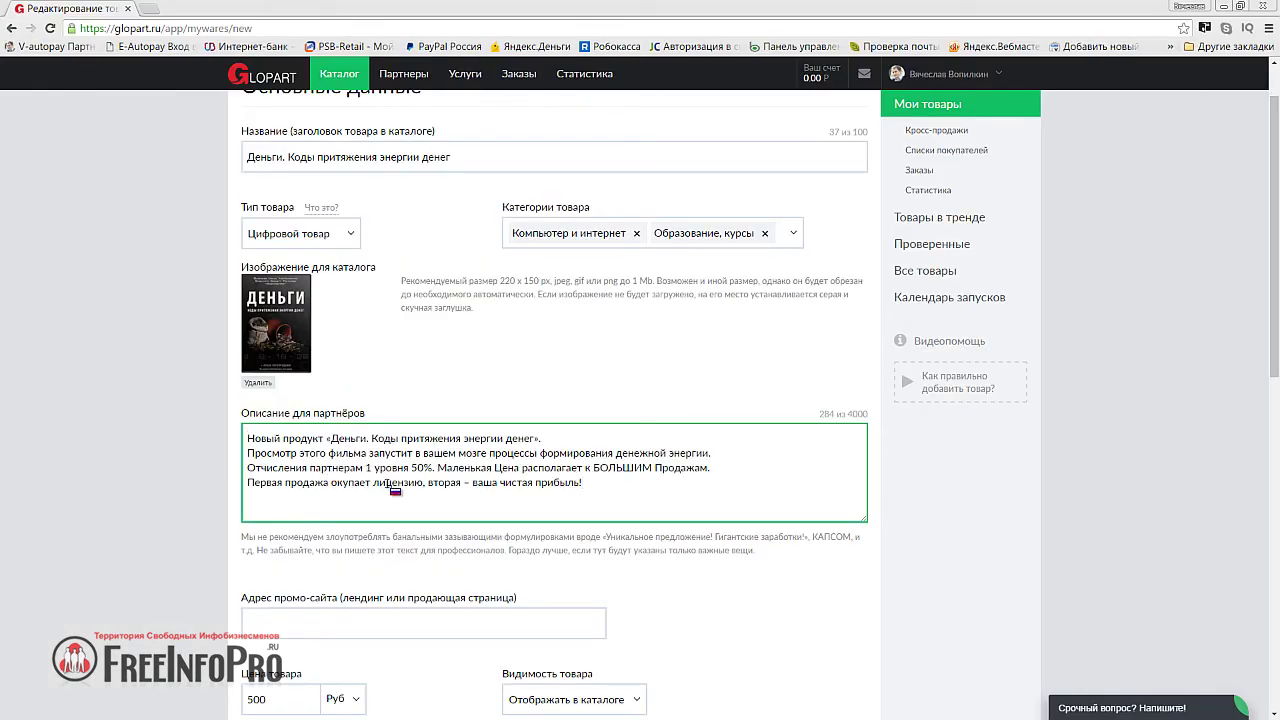
scroll(390, 488, down, 1)
click(269, 492)
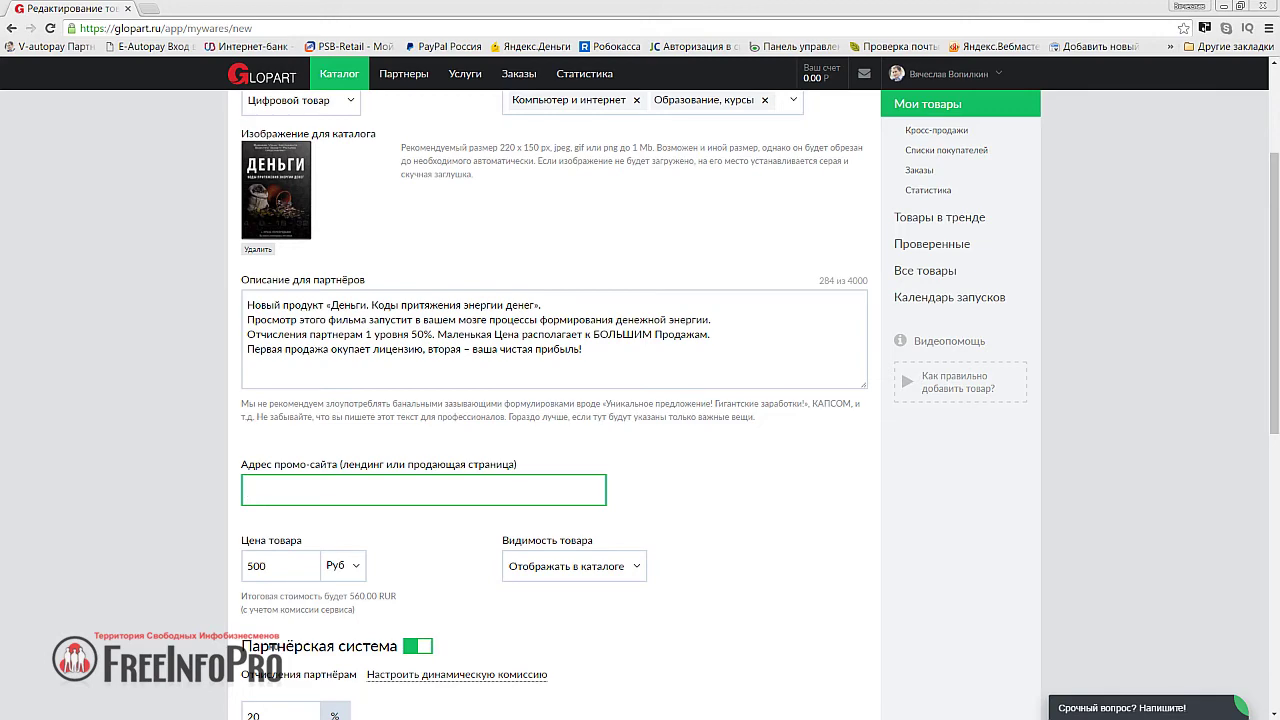
key(alt+Tab)
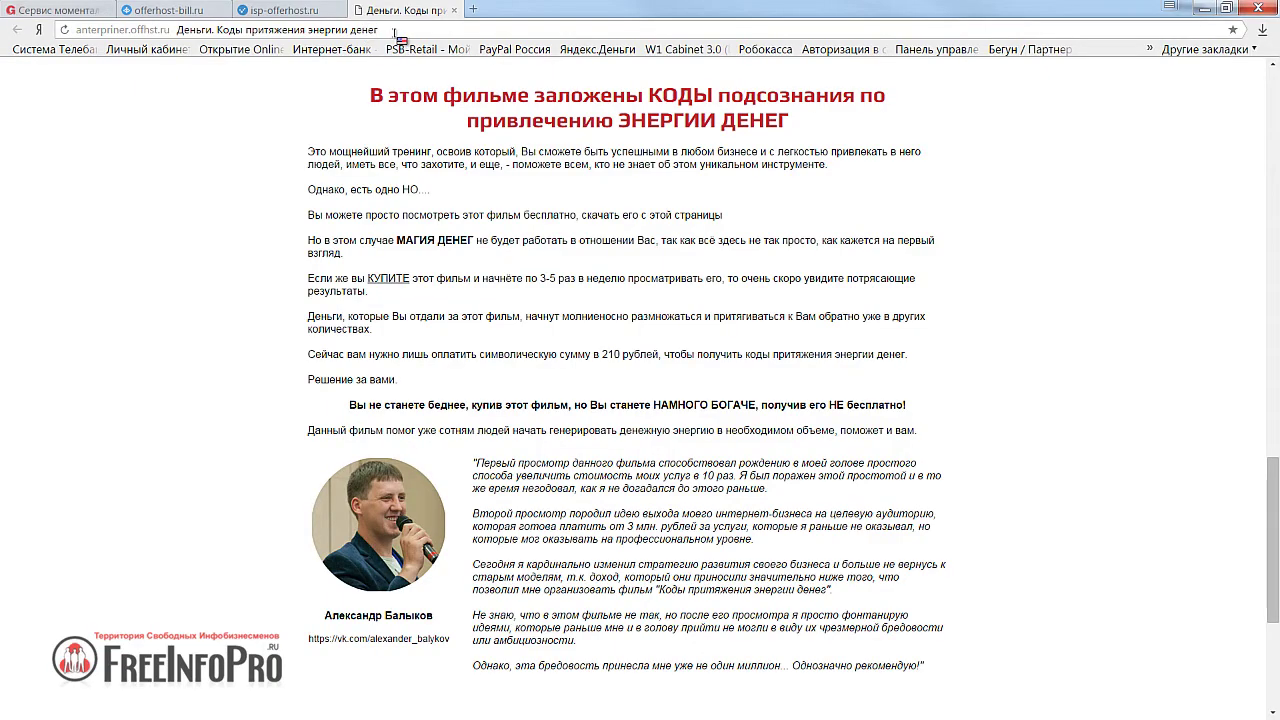
click(216, 29)
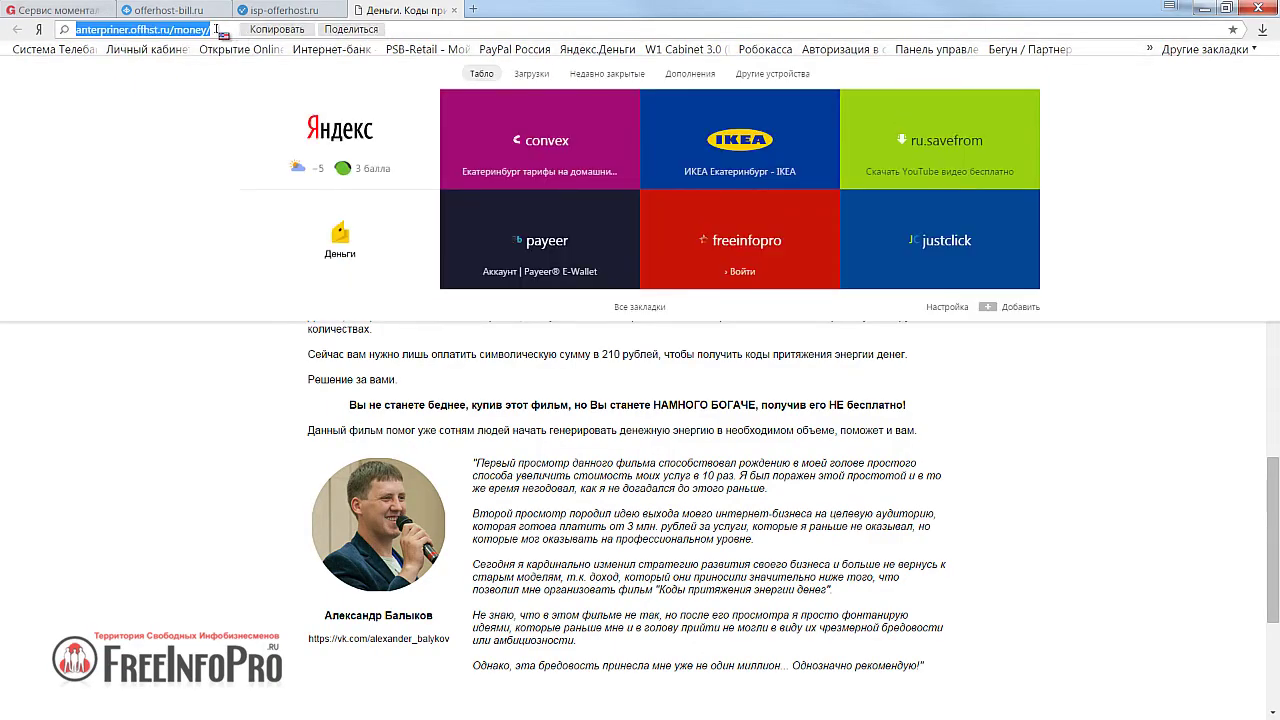
key(ctrl+c)
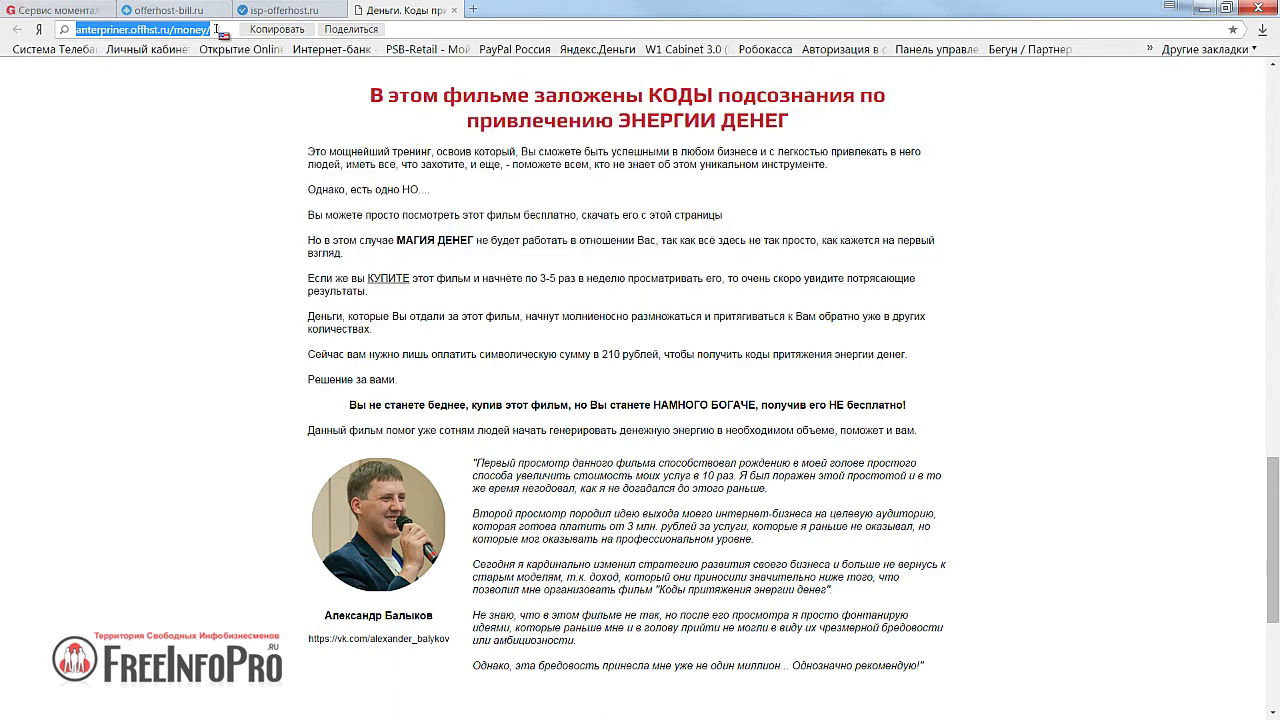
click(1207, 9)
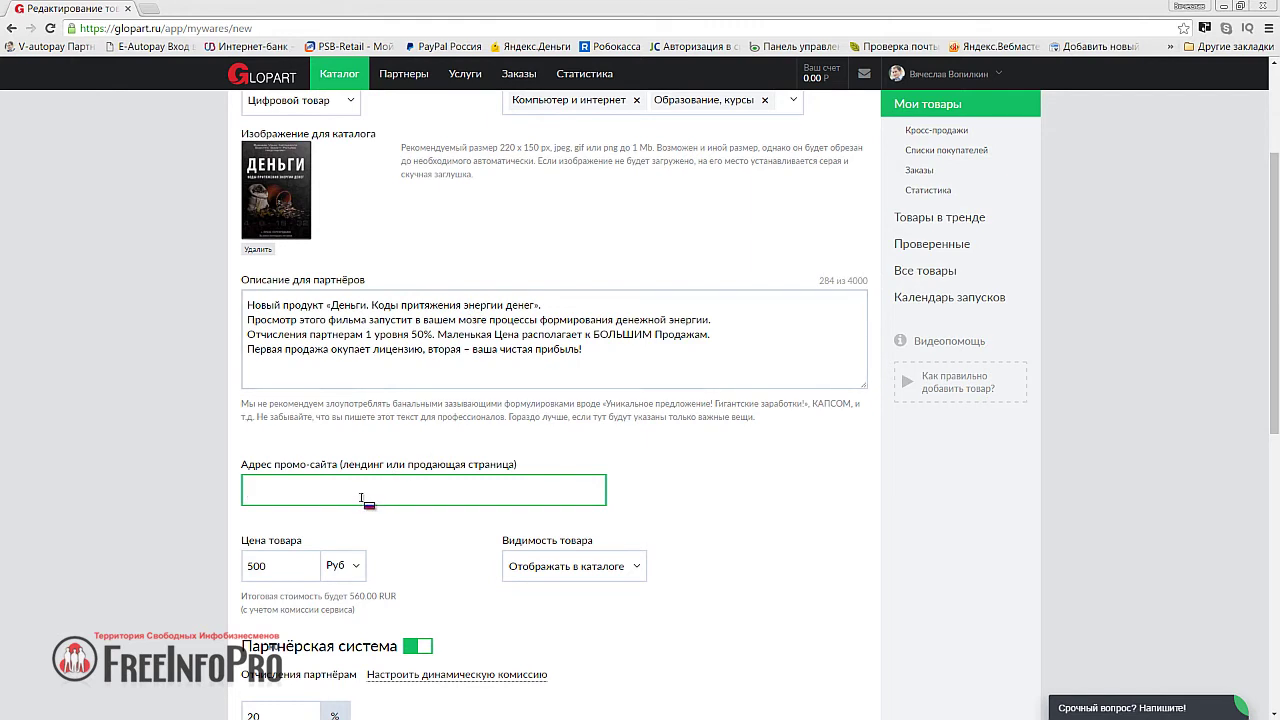
key(ctrl+v)
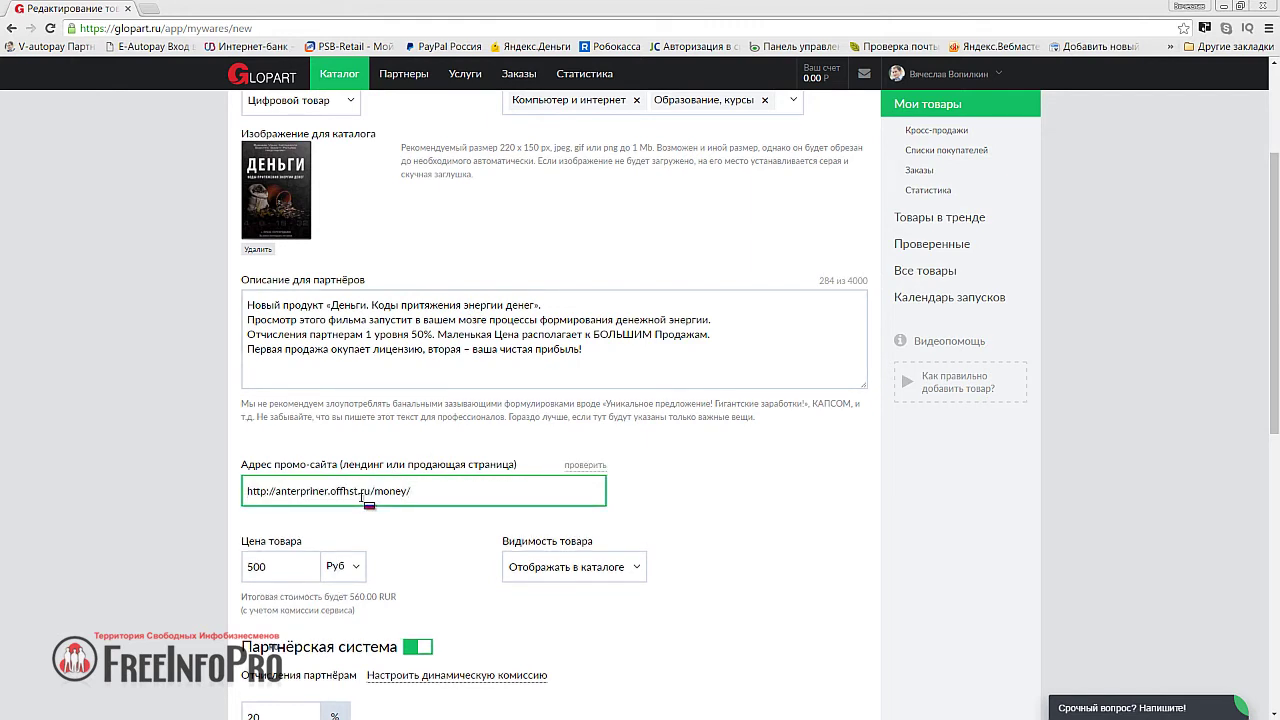
- Check the entered promo-site address by opening it, look through the whole sales page and close it
click(585, 466)
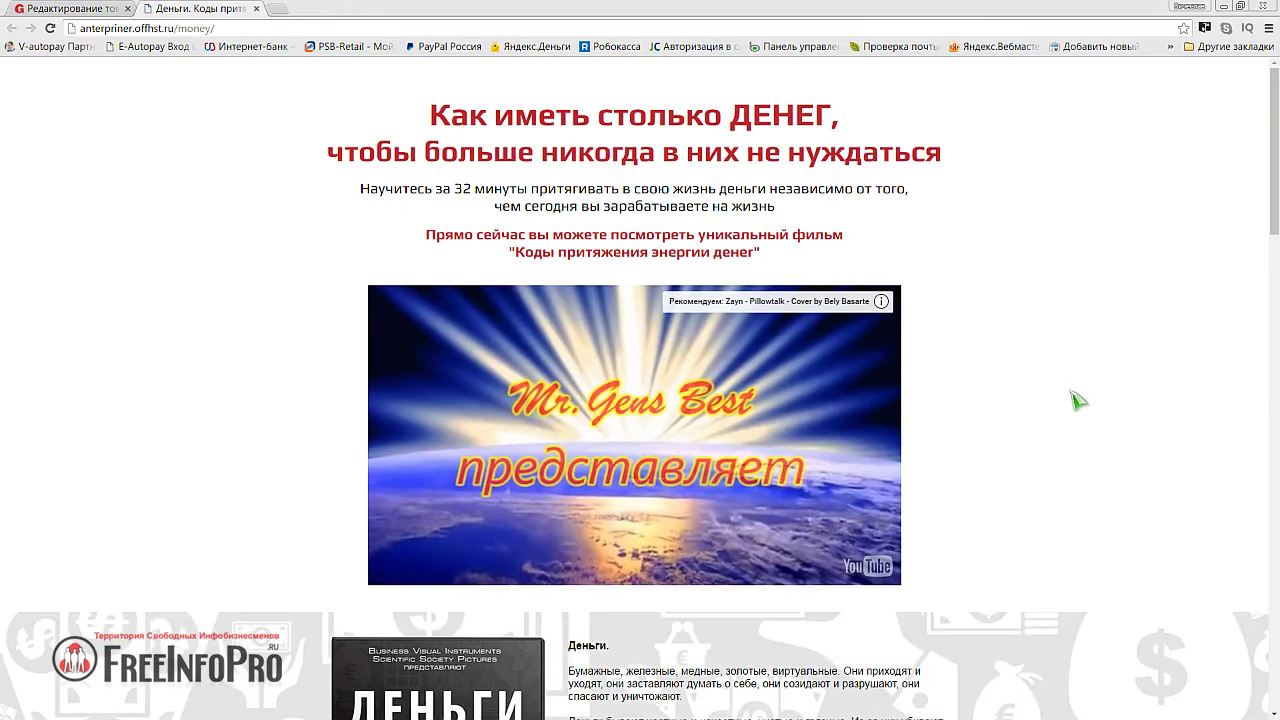
scroll(1078, 400, down, 12)
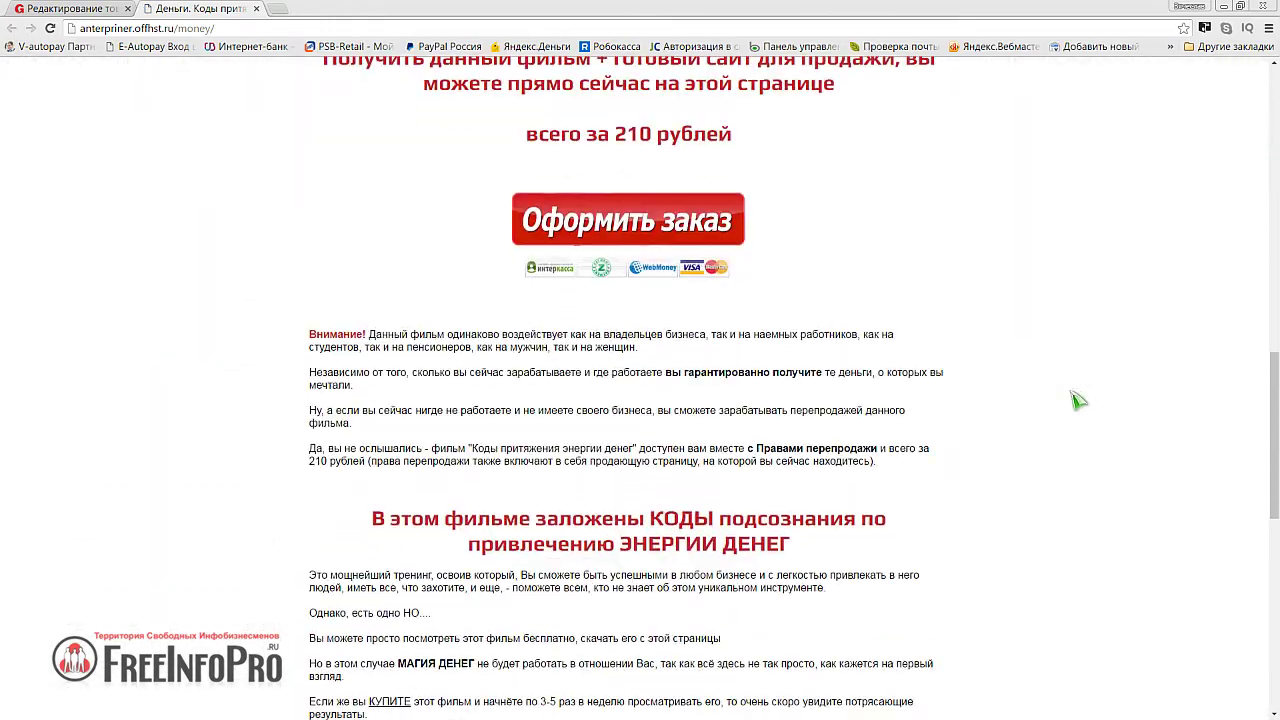
scroll(1076, 399, down, 5)
scroll(1070, 398, up, 12)
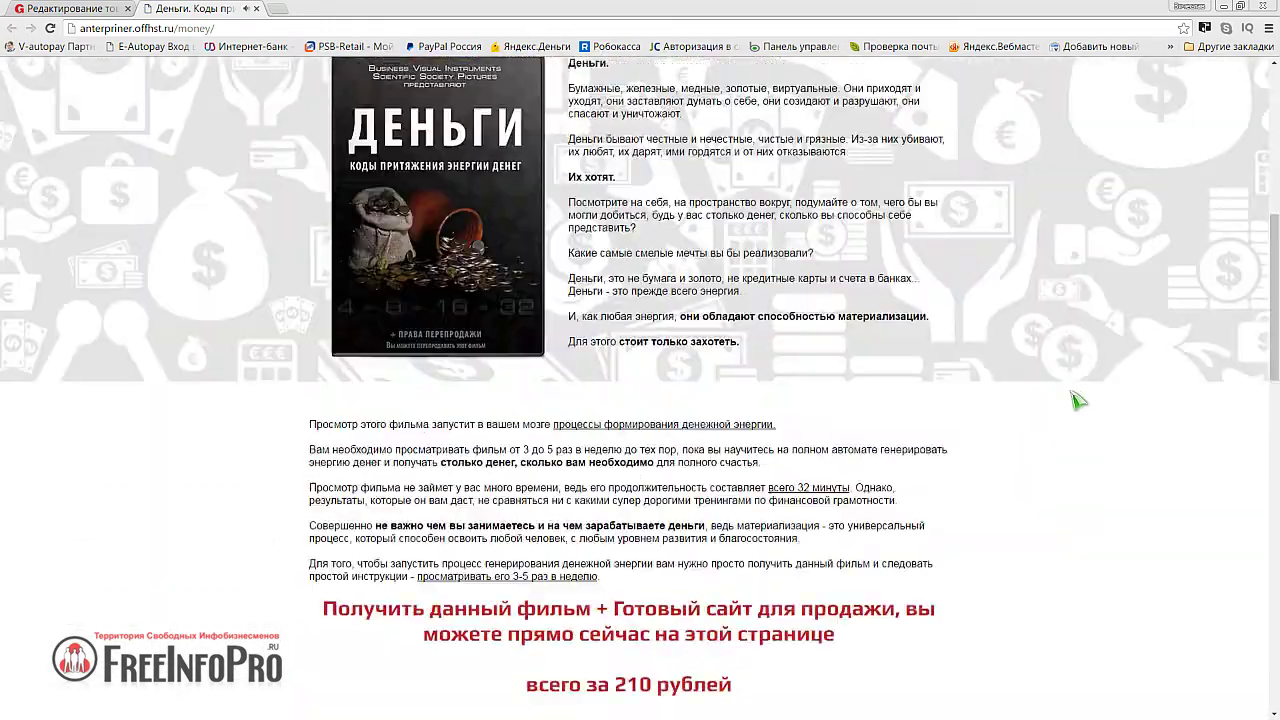
scroll(1066, 398, up, 5)
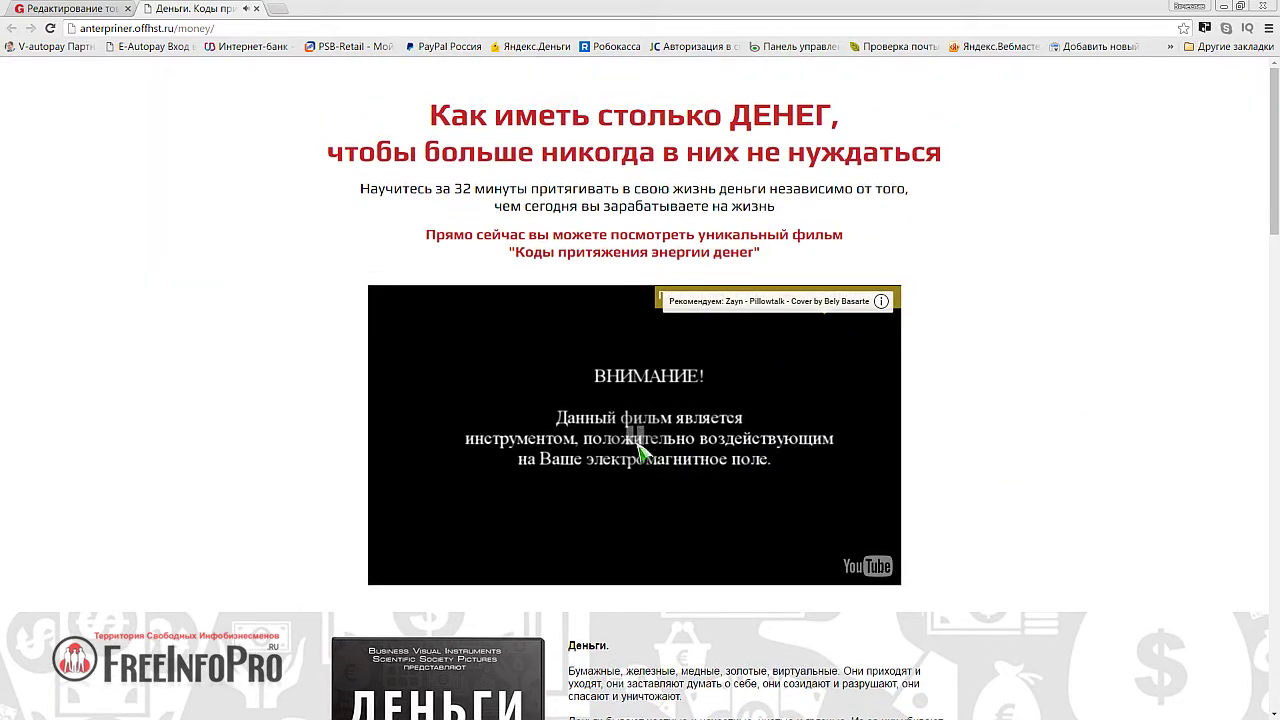
click(257, 9)
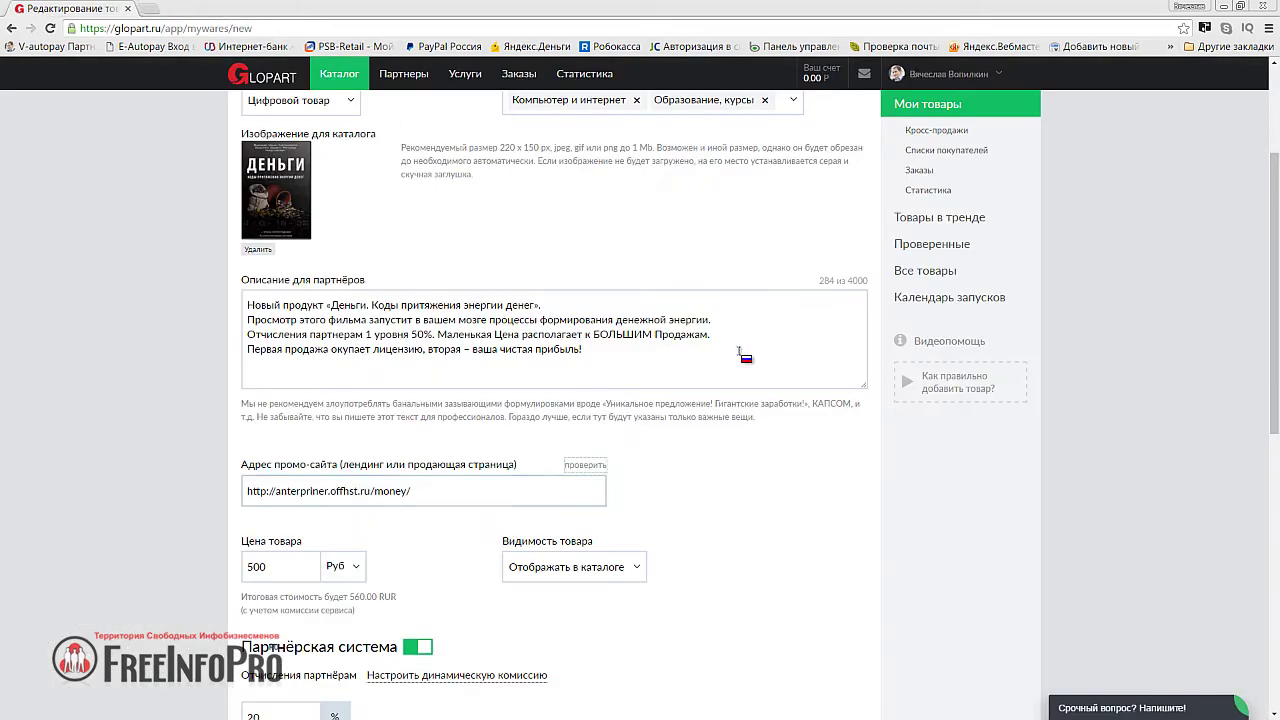
- Set the product's price to 150 Руб and the partner commission to 50 %
scroll(730, 340, down, 3)
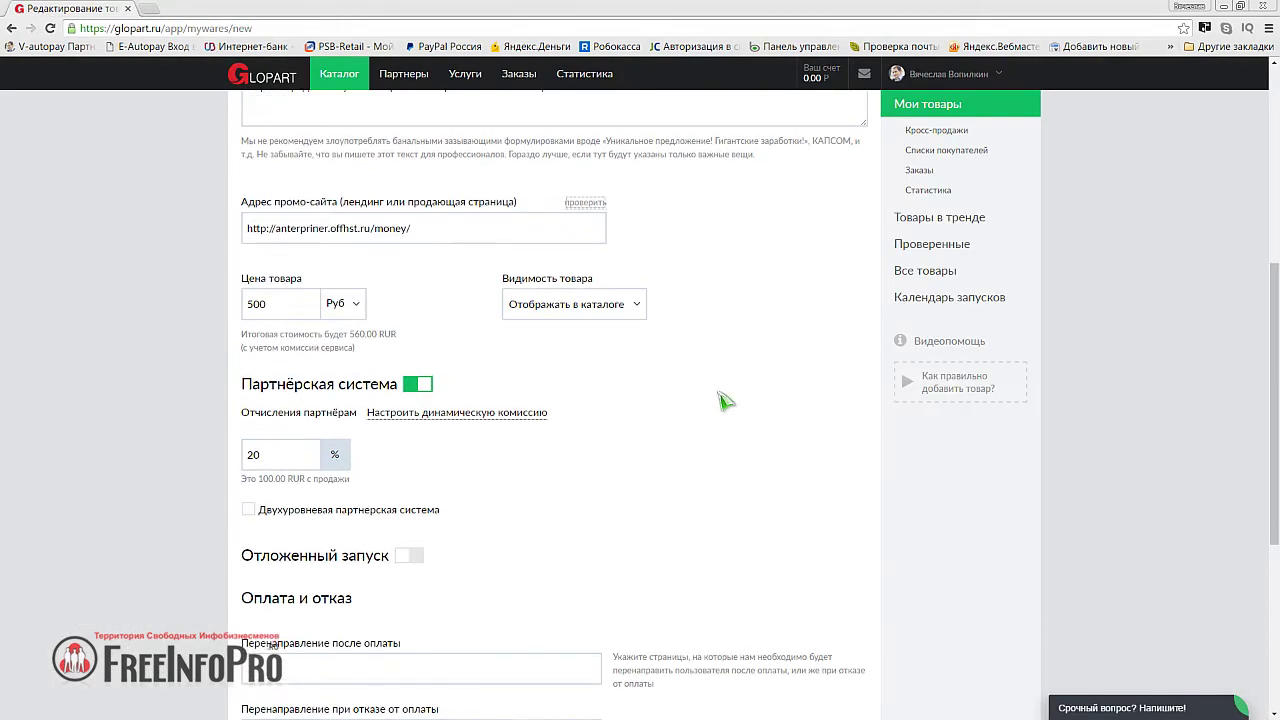
double_click(268, 300)
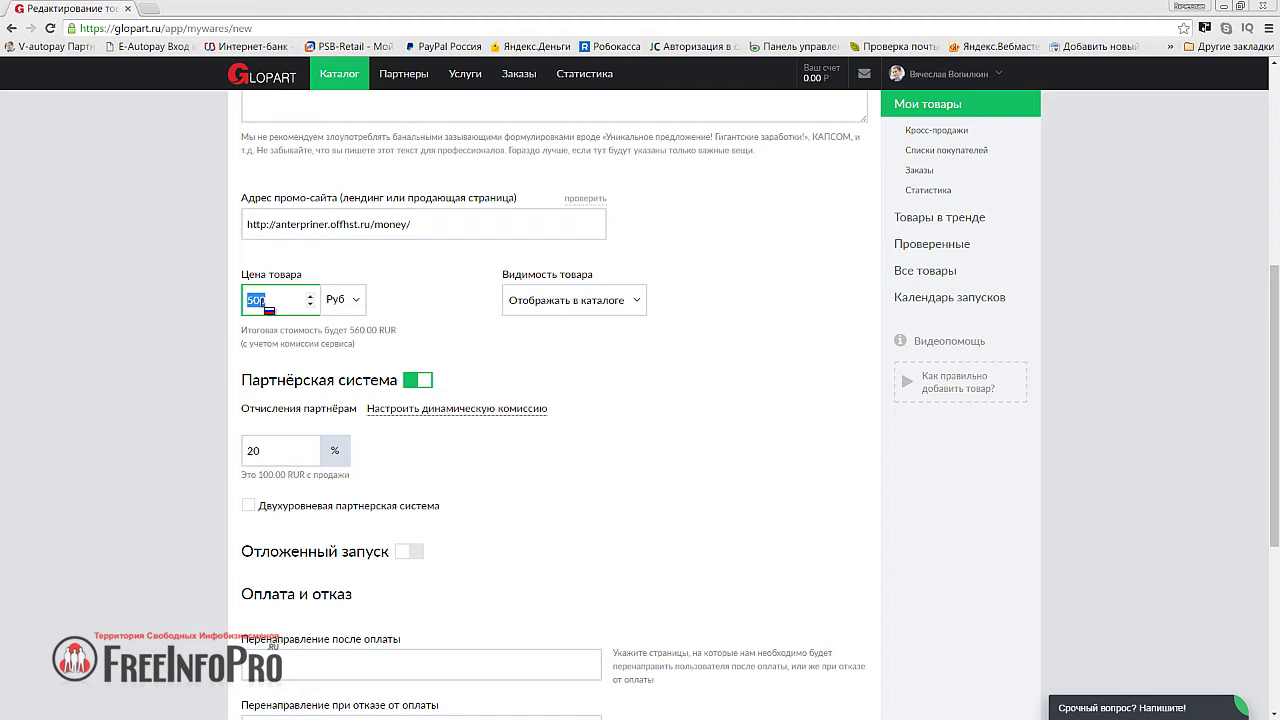
text(150)
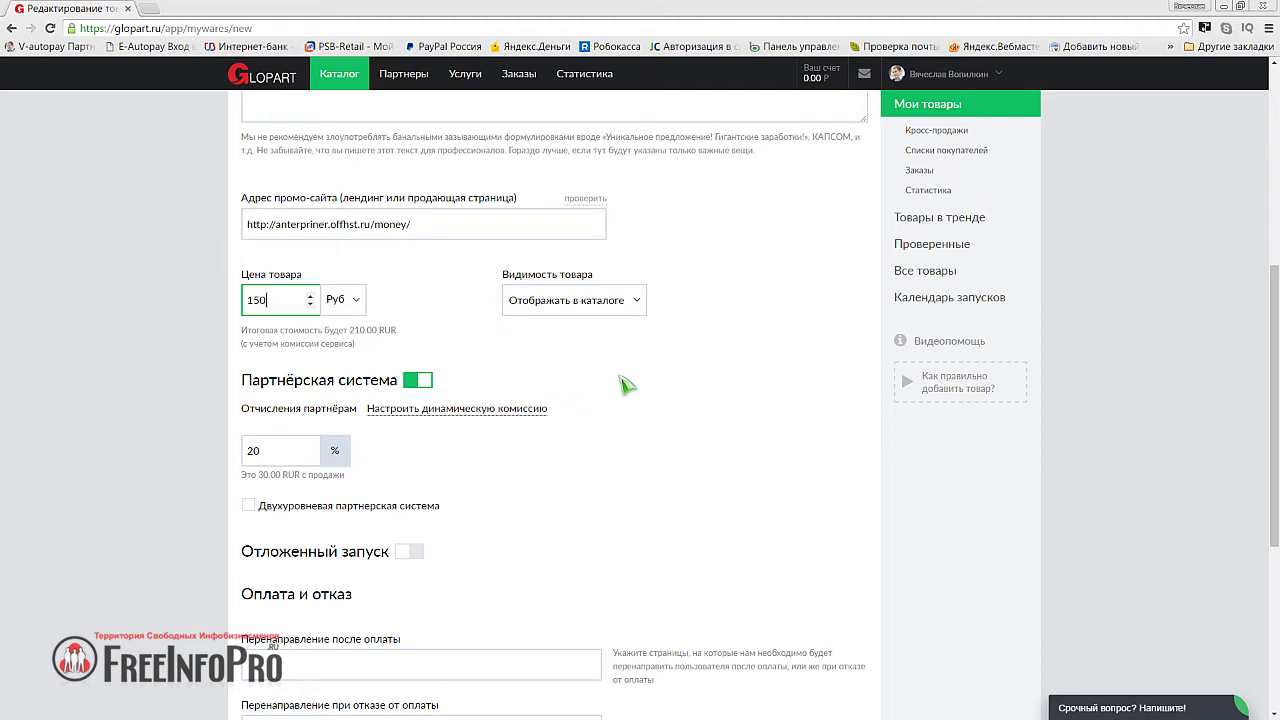
double_click(254, 451)
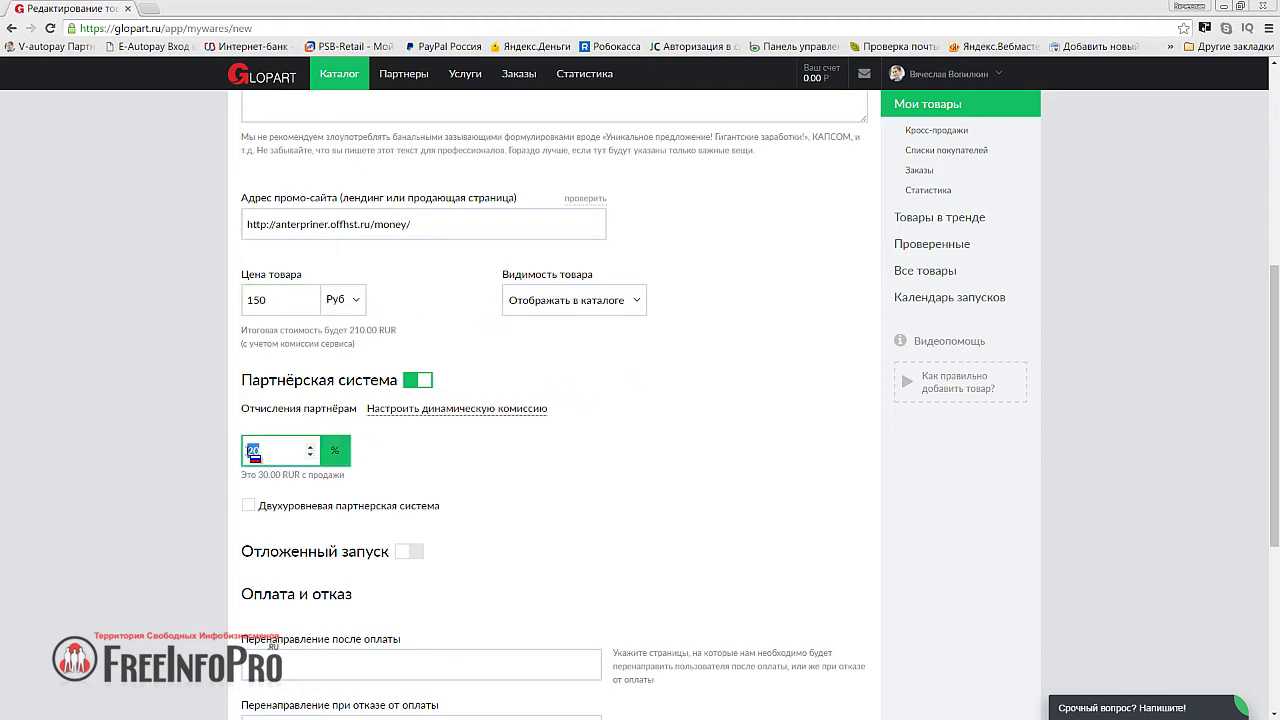
text(50)
click(479, 446)
- Copy the promo-site address into the «Перенаправление при отказе от оплаты» field, and select the «Перенаправление после оплаты» field
scroll(543, 494, down, 2)
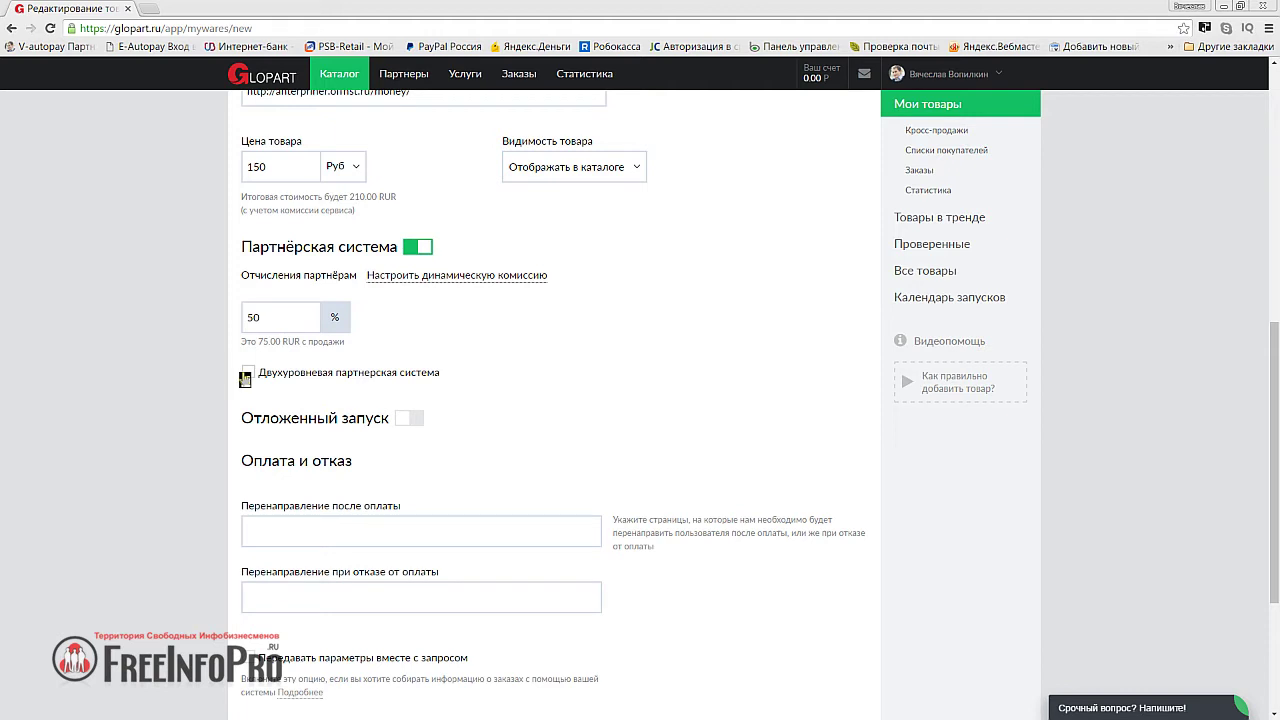
scroll(477, 450, down, 1)
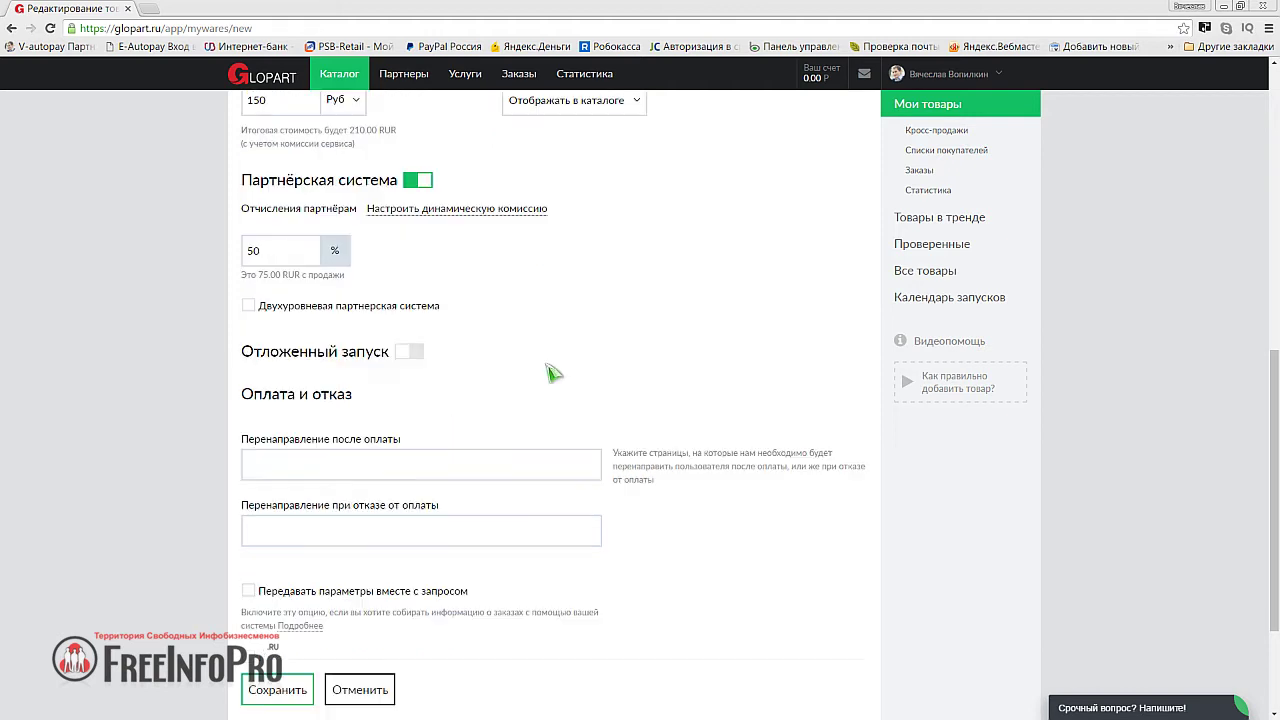
click(281, 463)
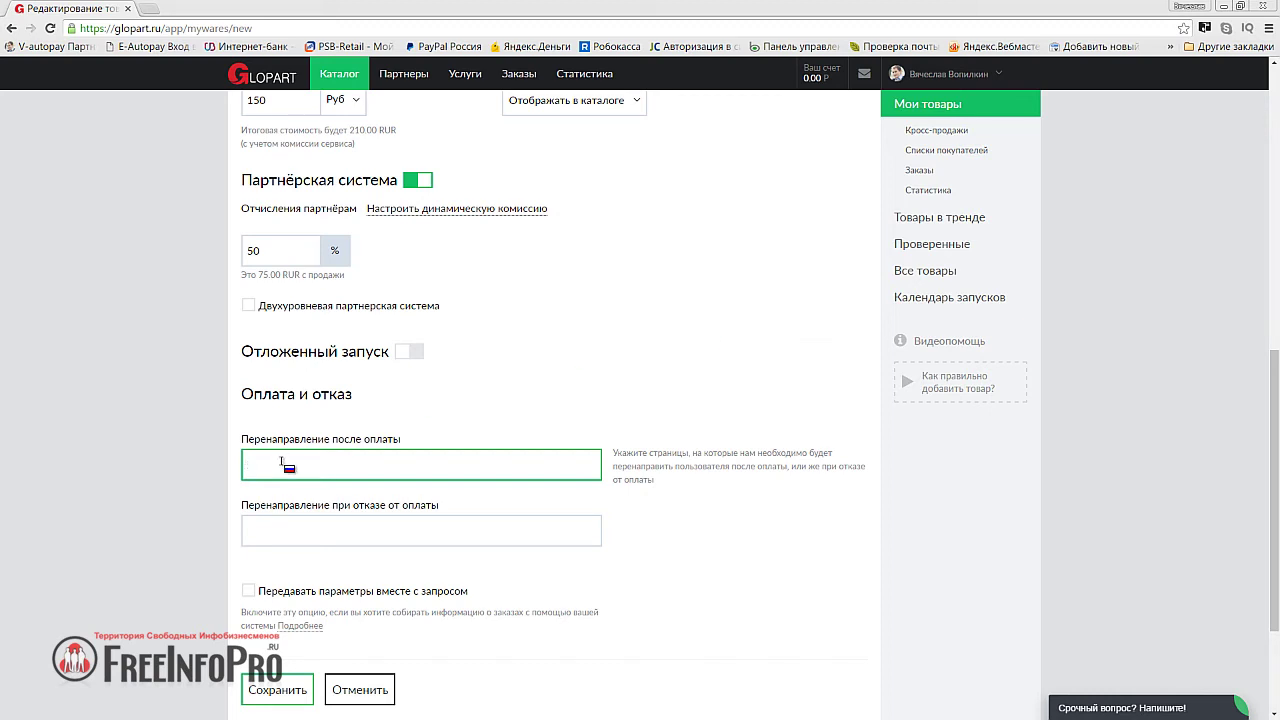
scroll(281, 462, down, 2)
click(279, 397)
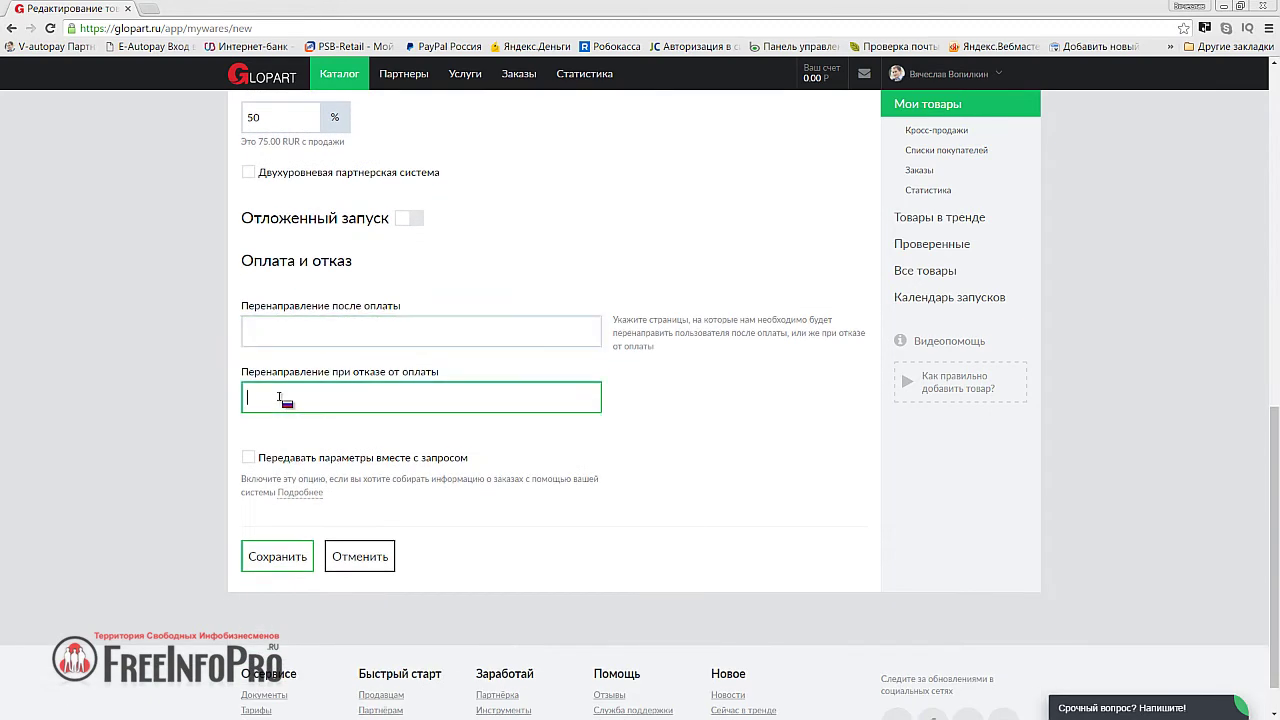
scroll(283, 401, up, 5)
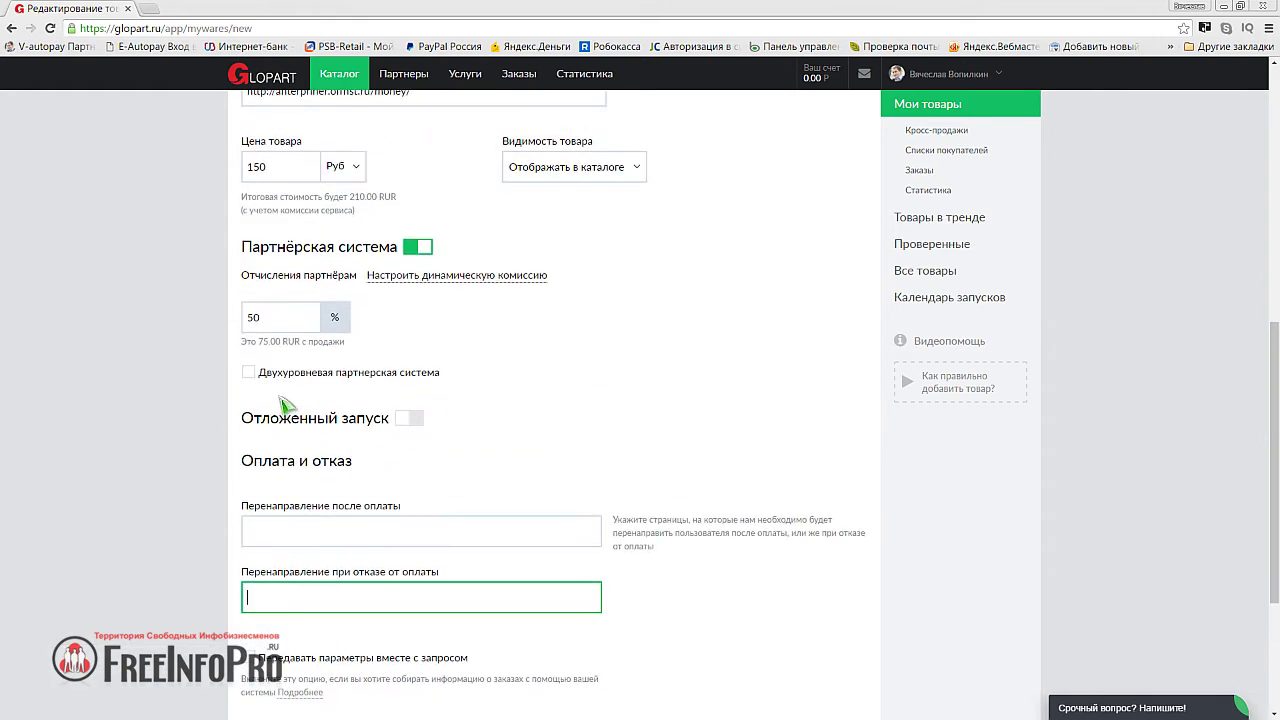
drag(412, 224, 245, 230)
key(ctrl+c)
scroll(608, 443, down, 5)
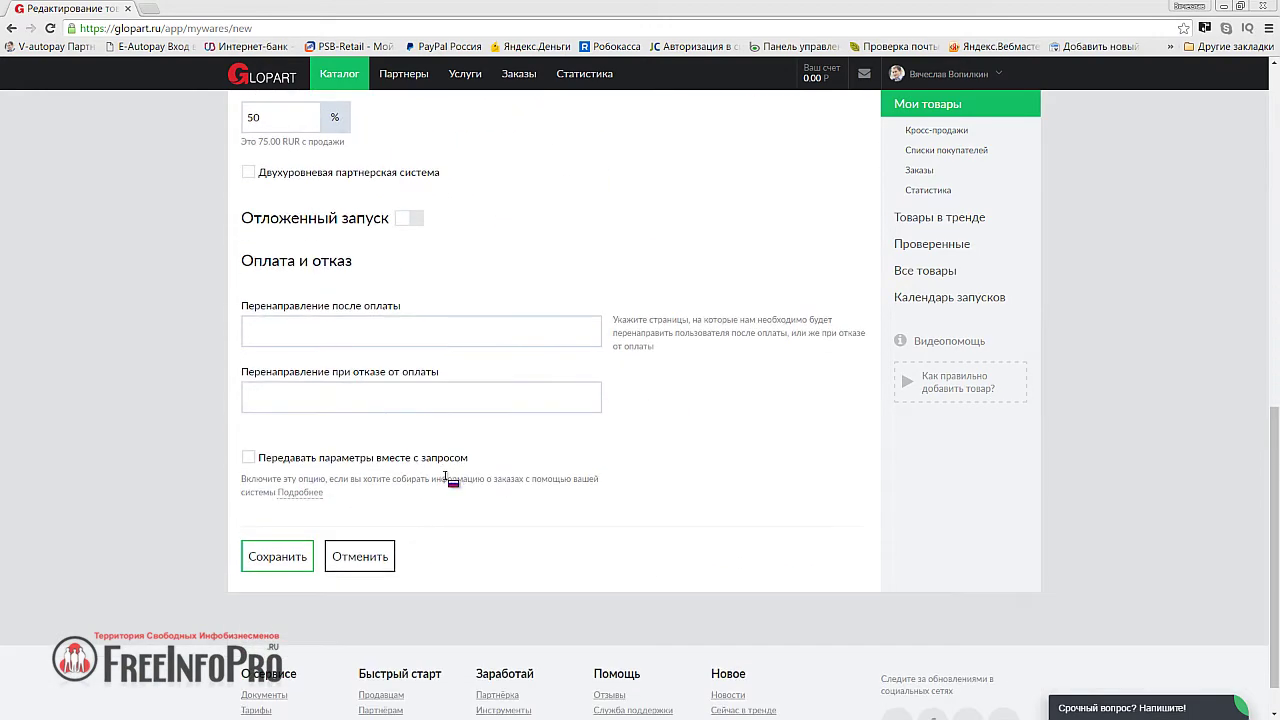
click(363, 398)
key(ctrl+v)
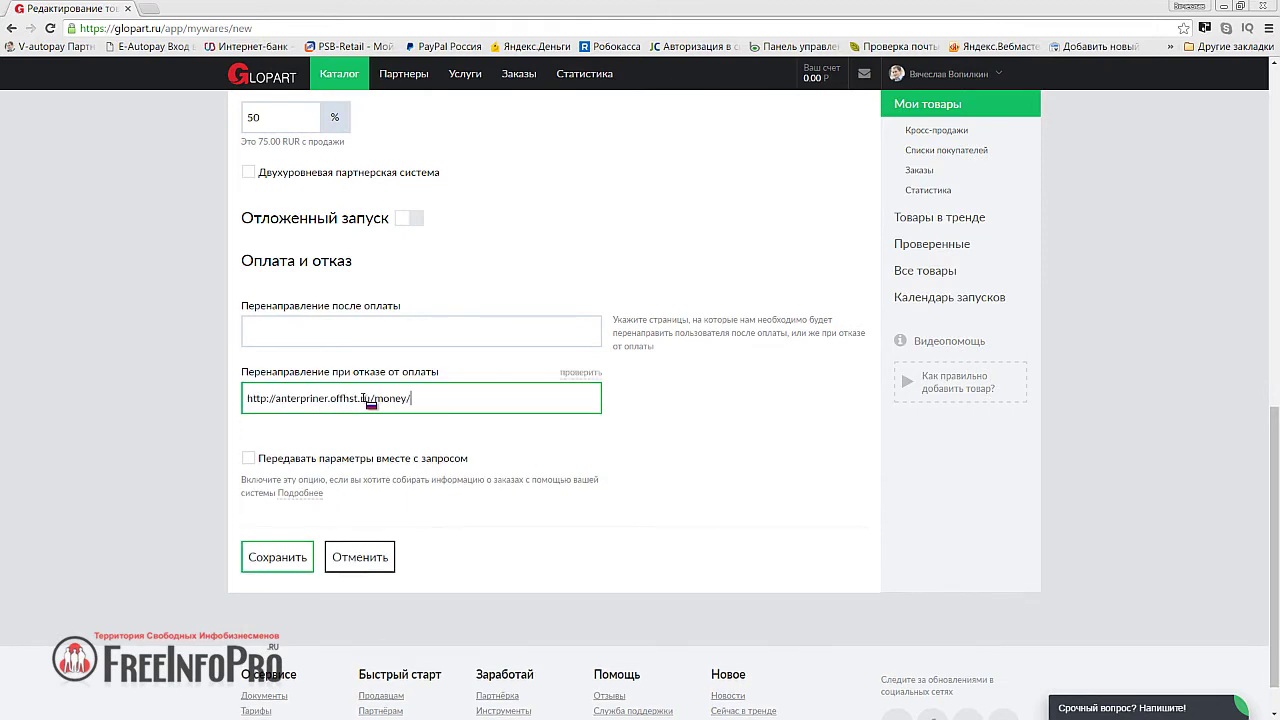
click(296, 330)
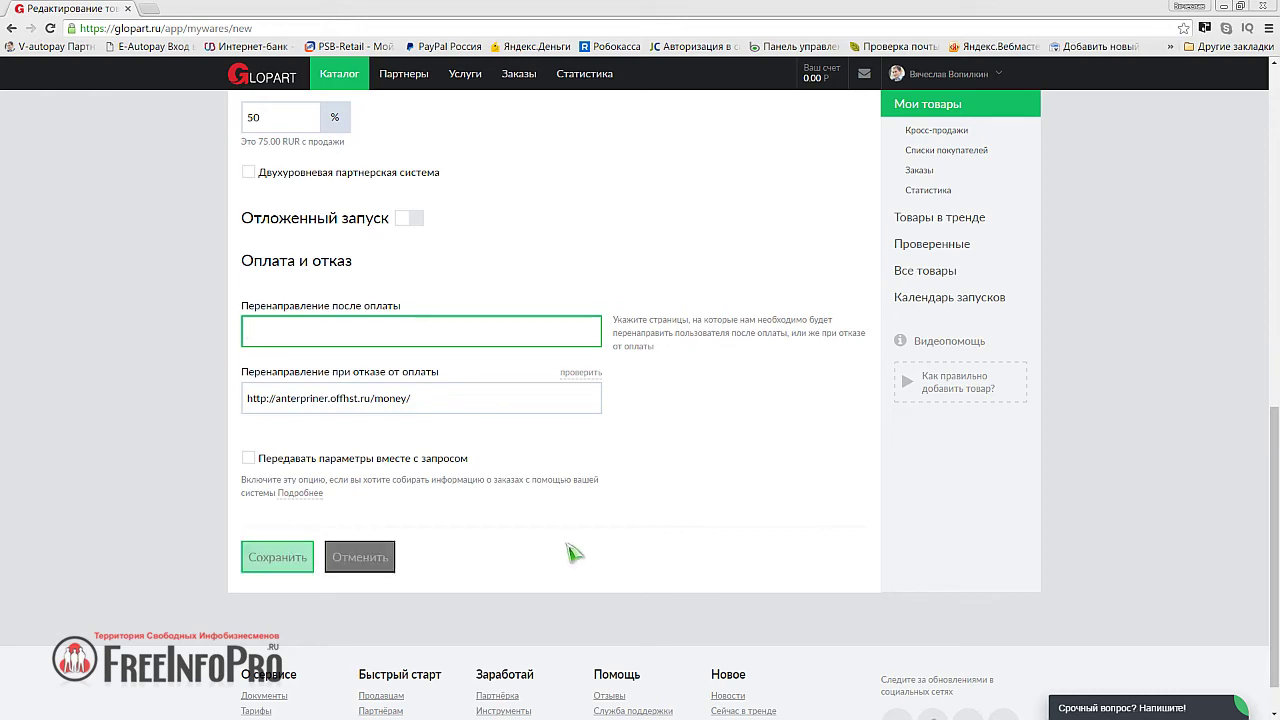
- Leave the new-product form for the list of own products and open the existing «Коды притяжения энергии денег» product
scroll(716, 552, up, 2)
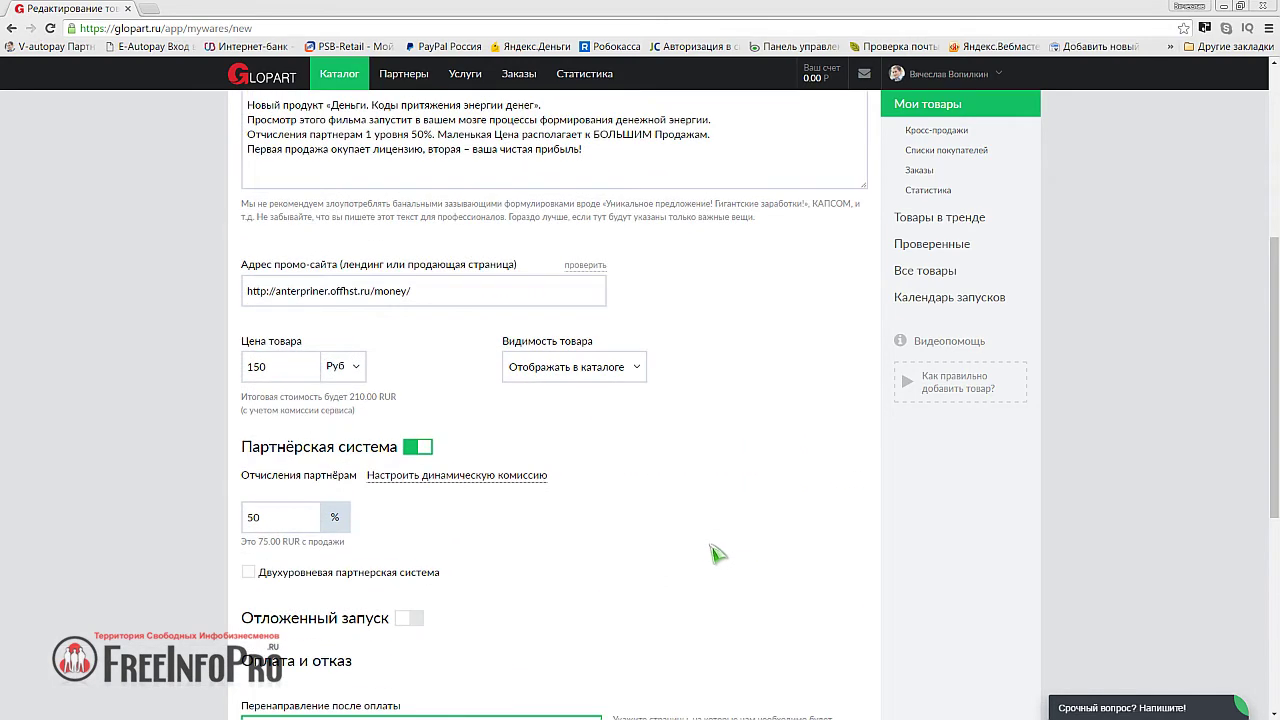
scroll(717, 553, up, 4)
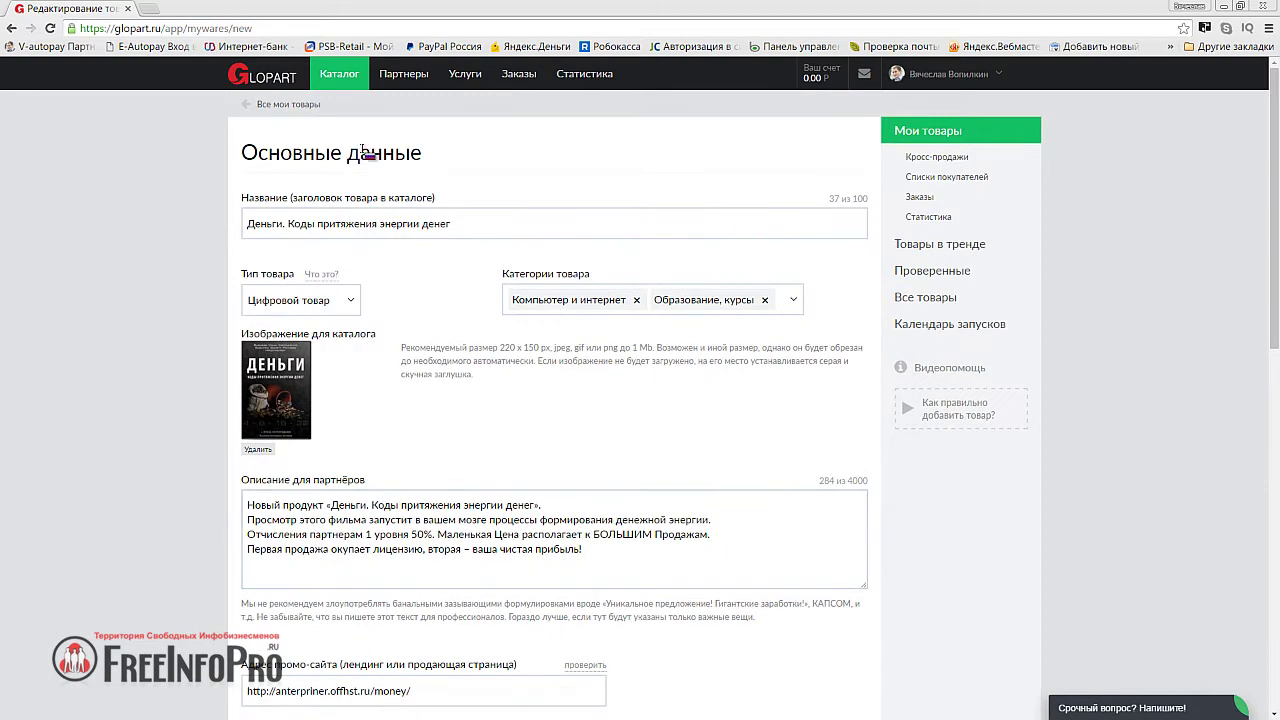
mouse_move(339, 75)
click(338, 105)
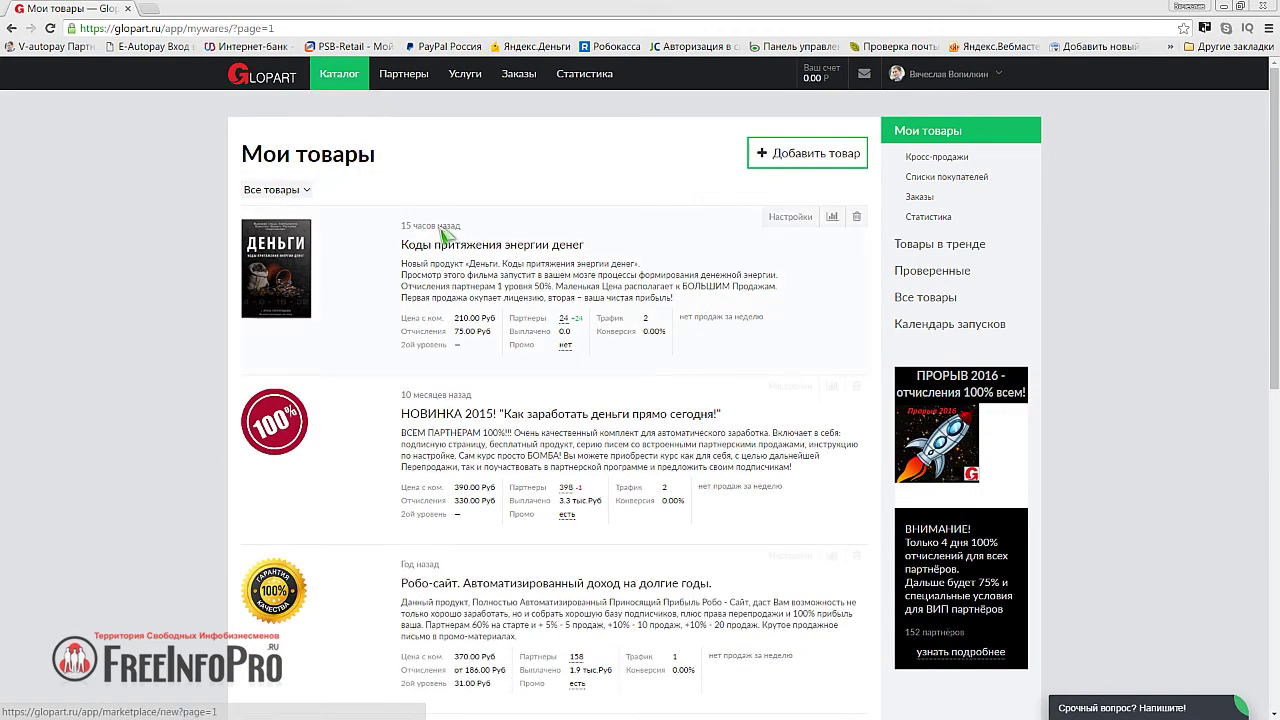
click(775, 218)
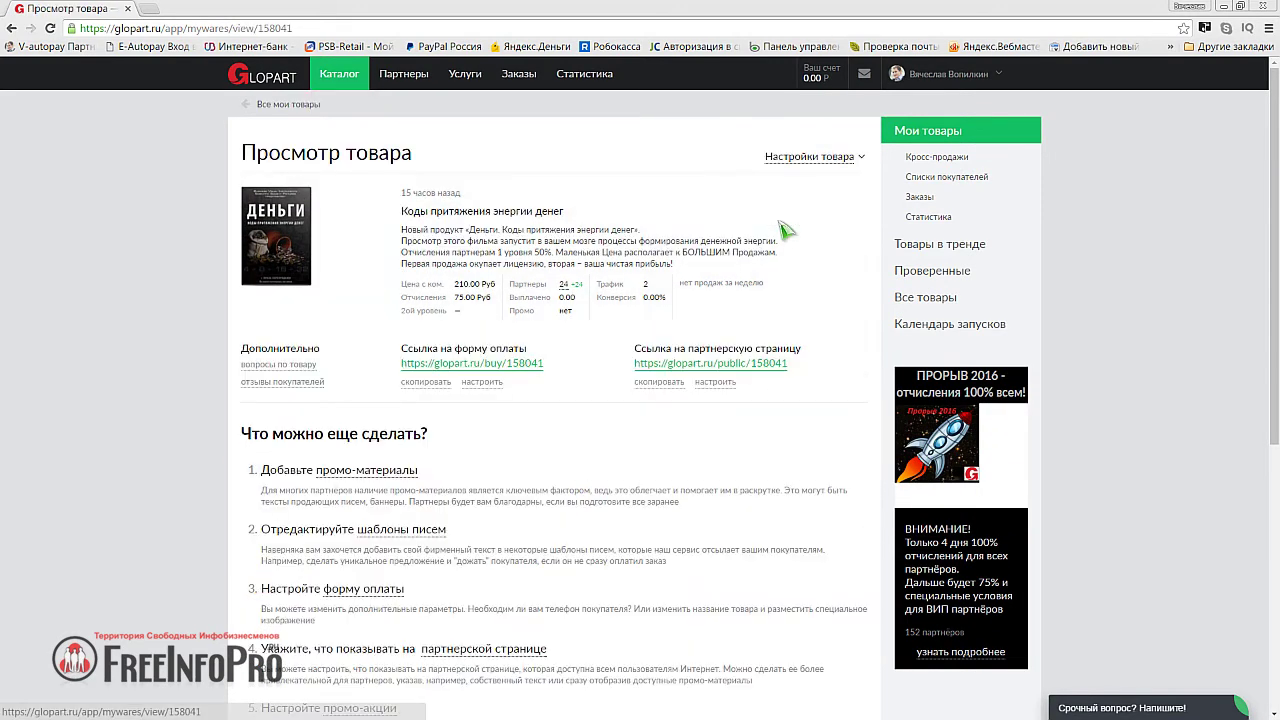
scroll(785, 230, down, 1)
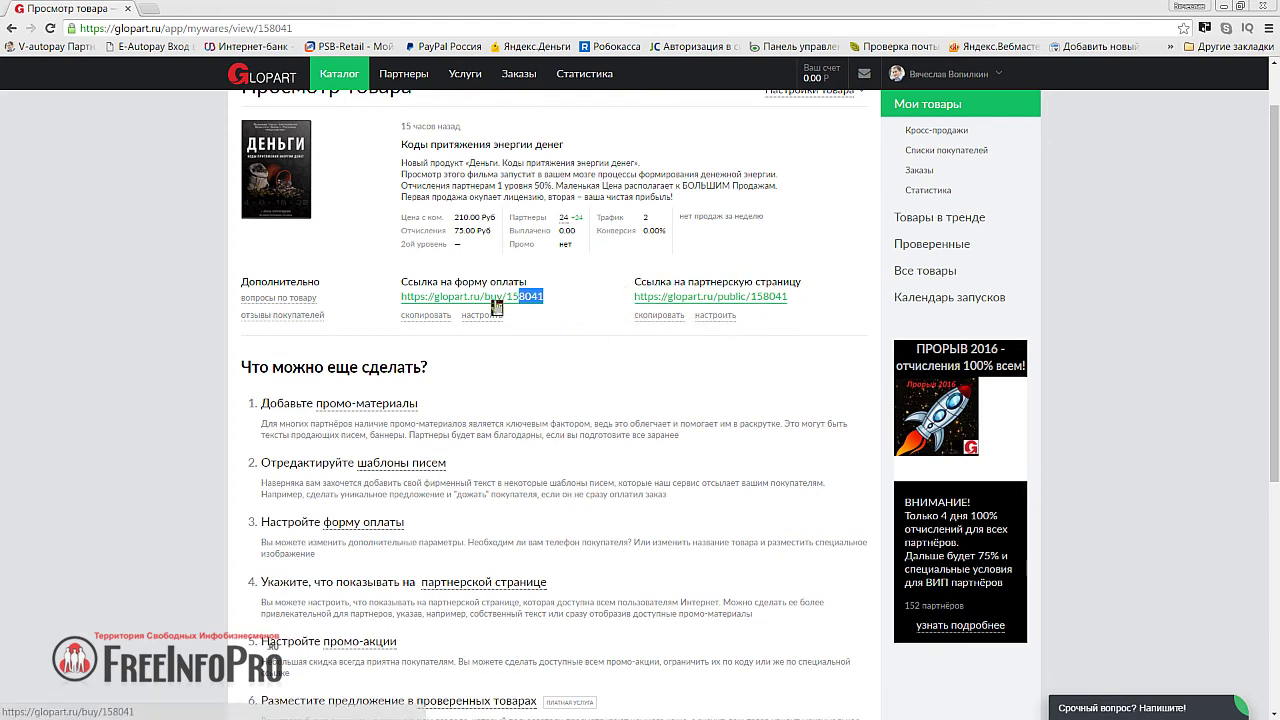
drag(543, 297, 405, 297)
key(ctrl+c)
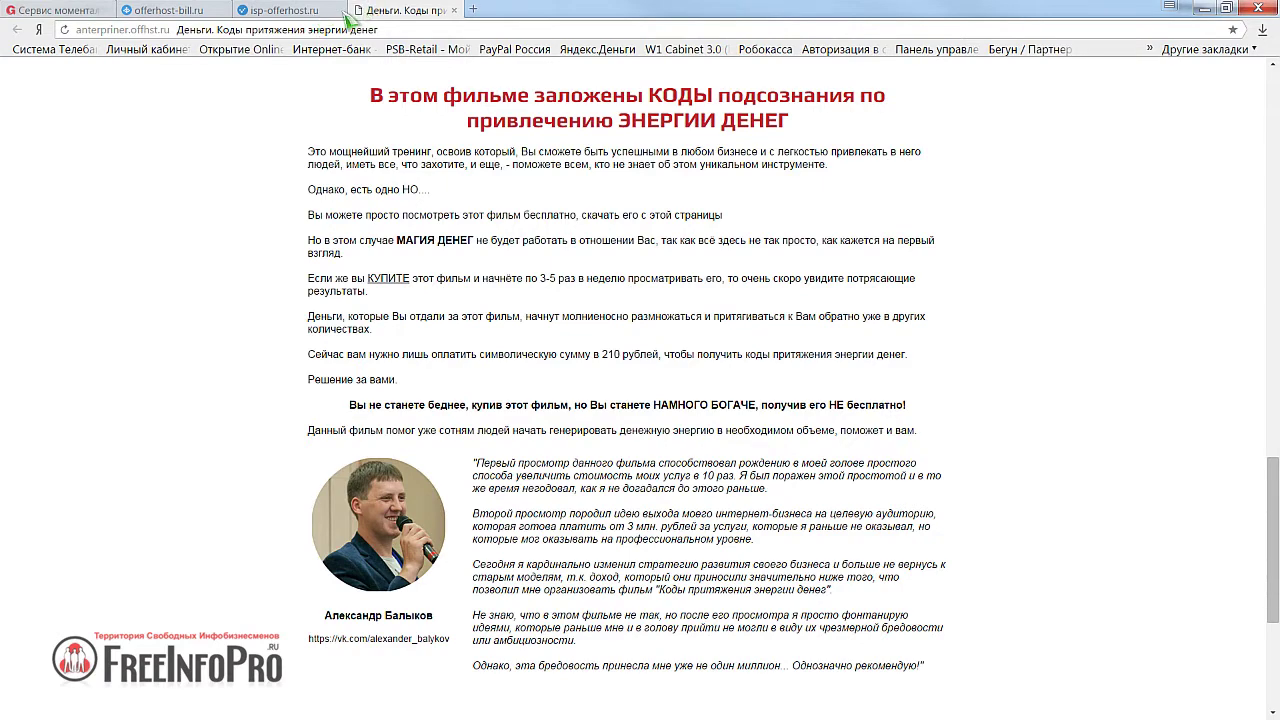
- Switch to the hosting file manager in the other browser and open index.html from the money folder for editing
click(290, 10)
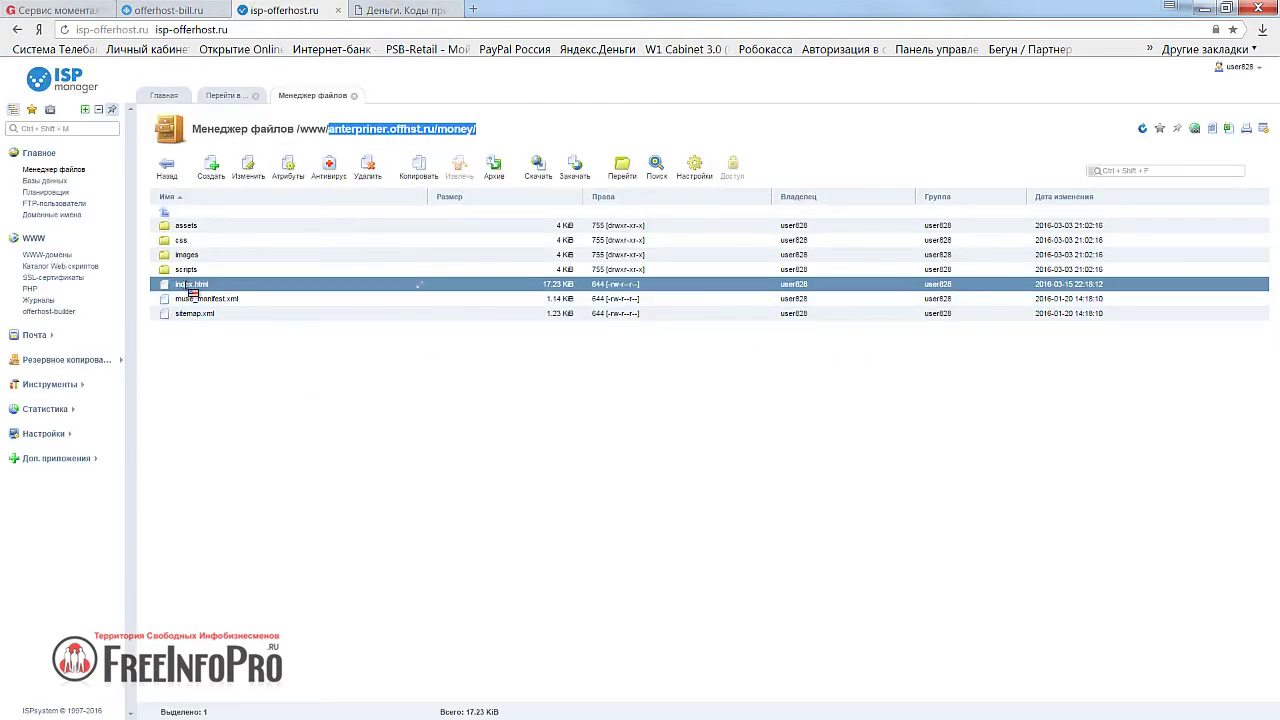
click(422, 288)
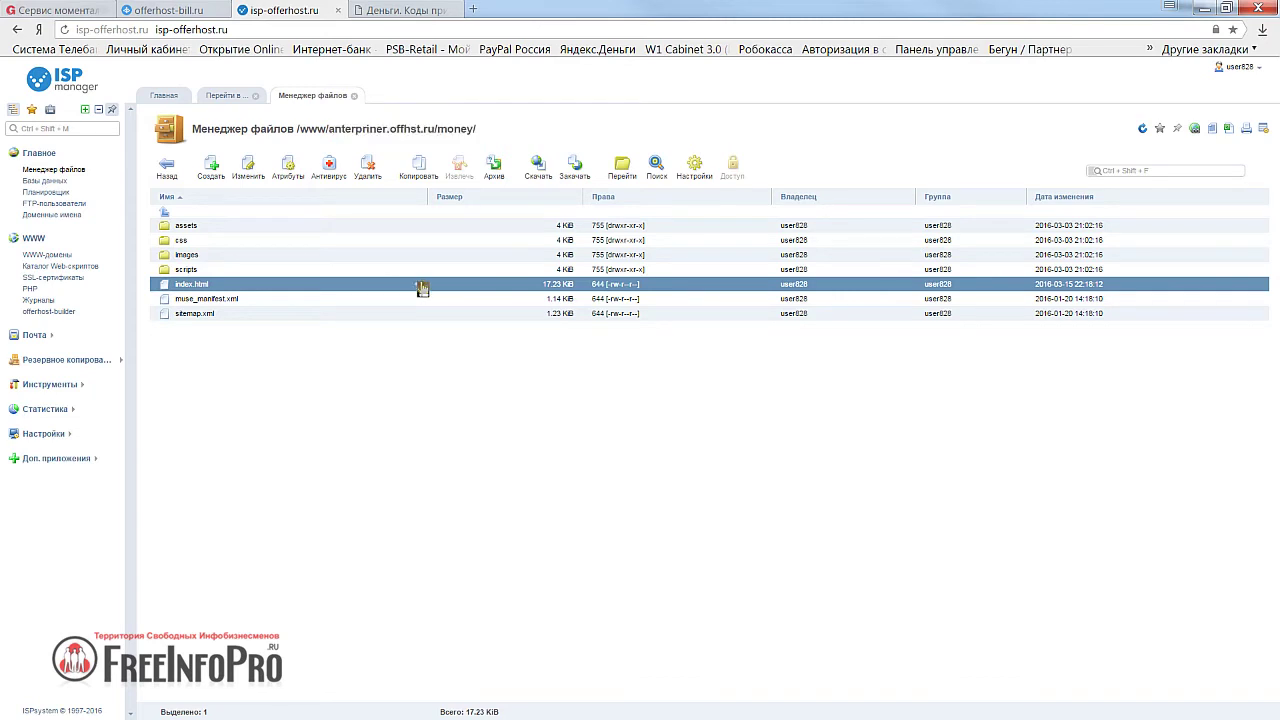
click(343, 374)
double_click(192, 286)
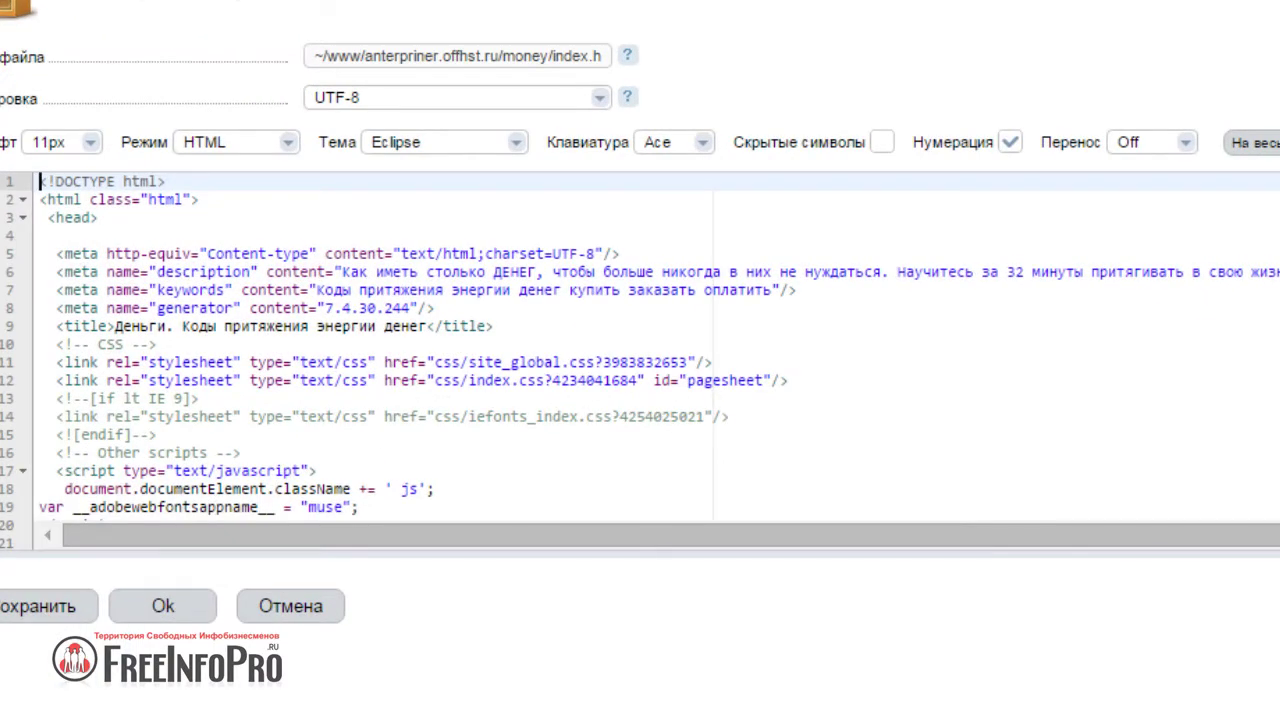
scroll(165, 342, down, 8)
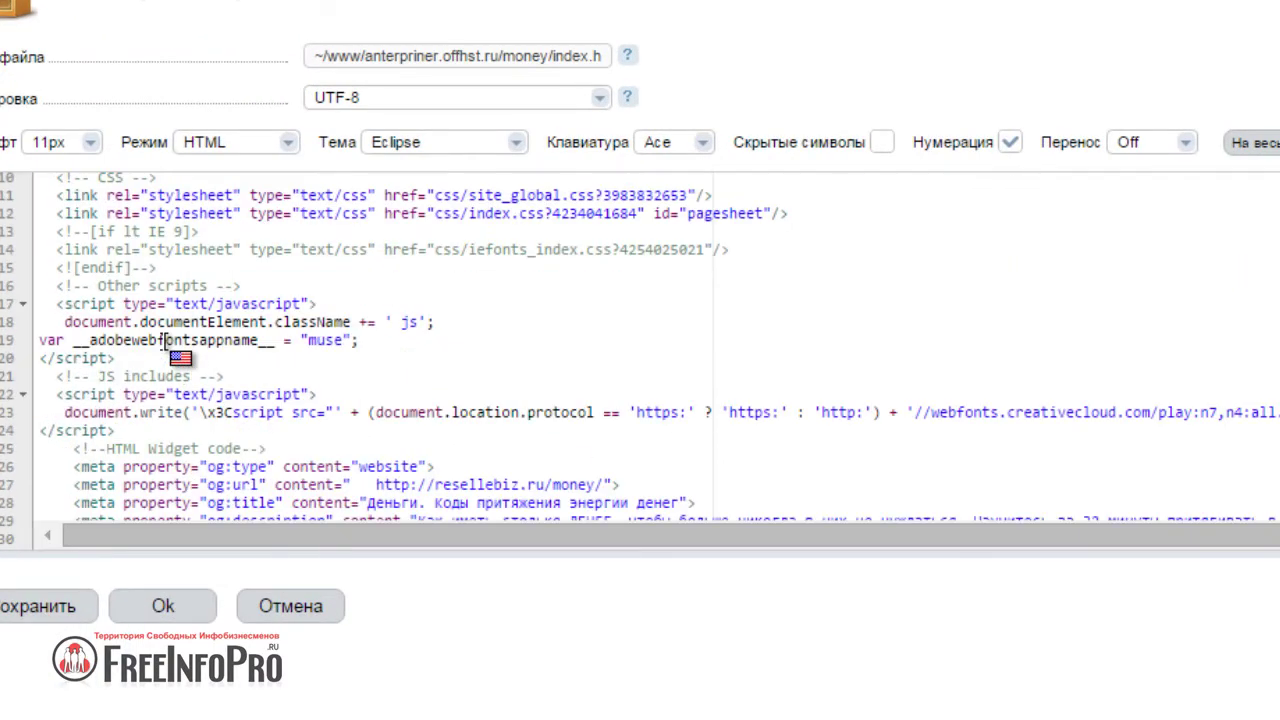
scroll(165, 342, down, 20)
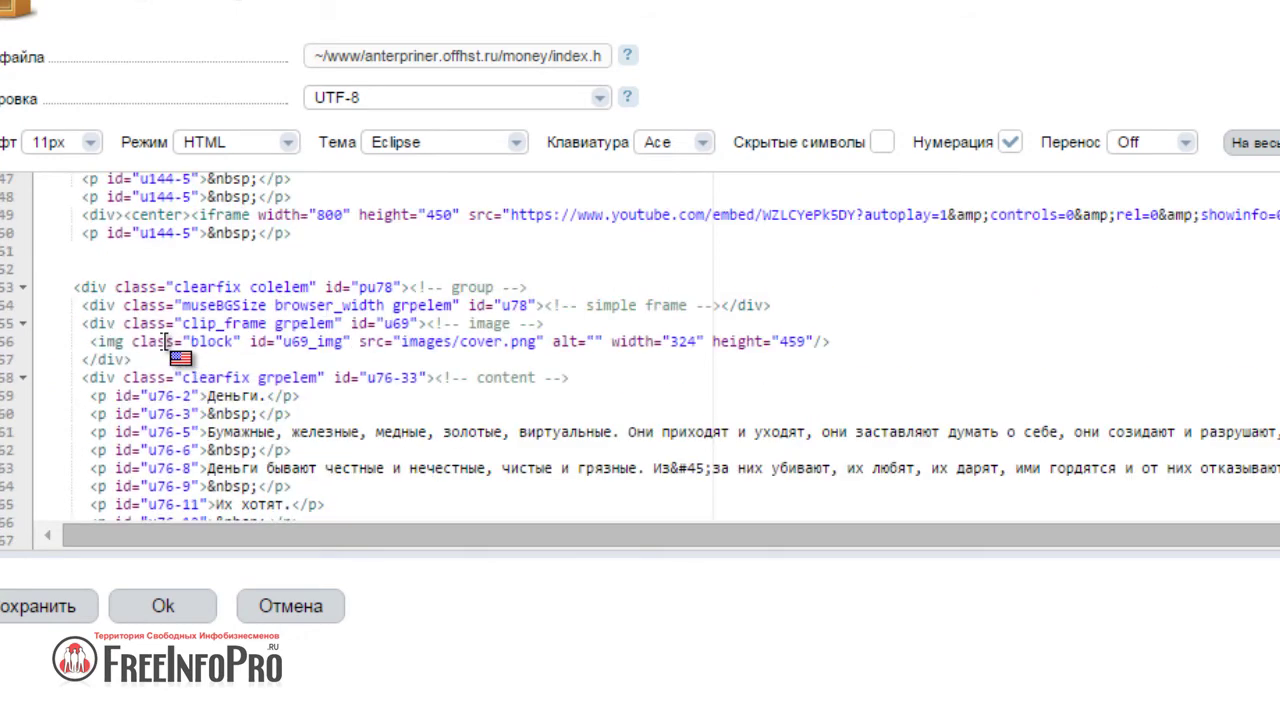
scroll(165, 342, down, 3)
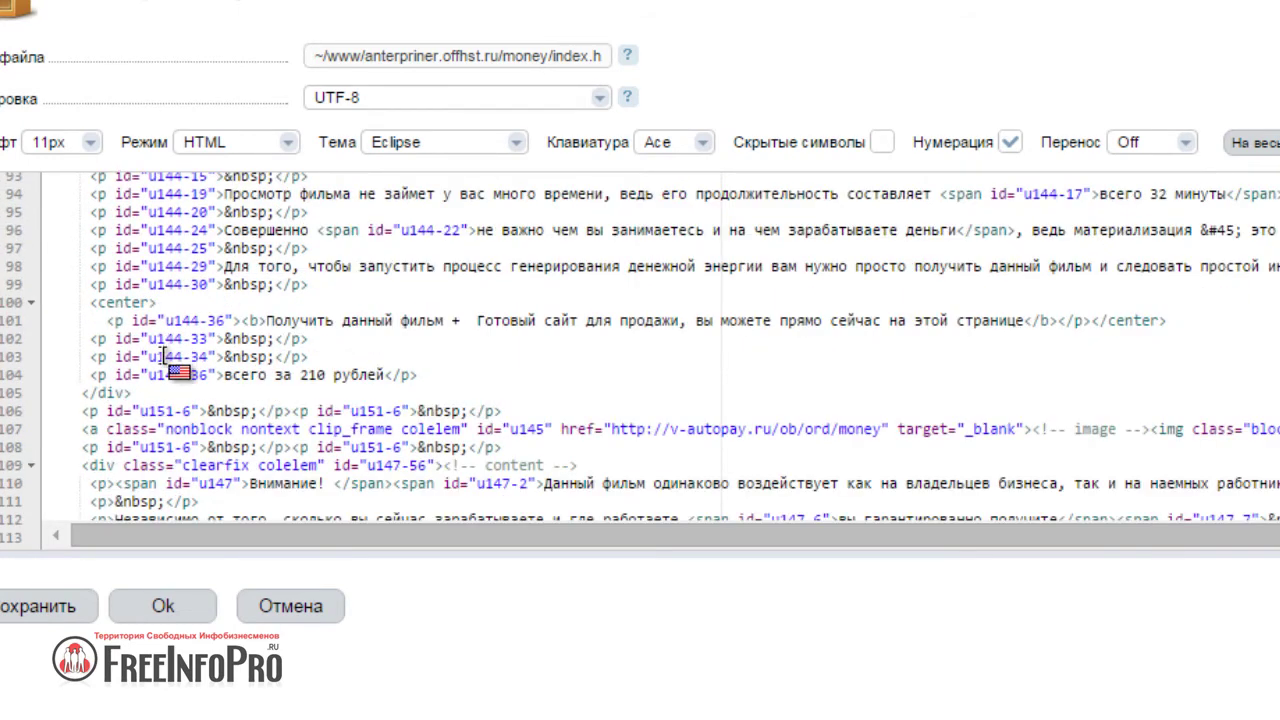
scroll(162, 345, down, 1)
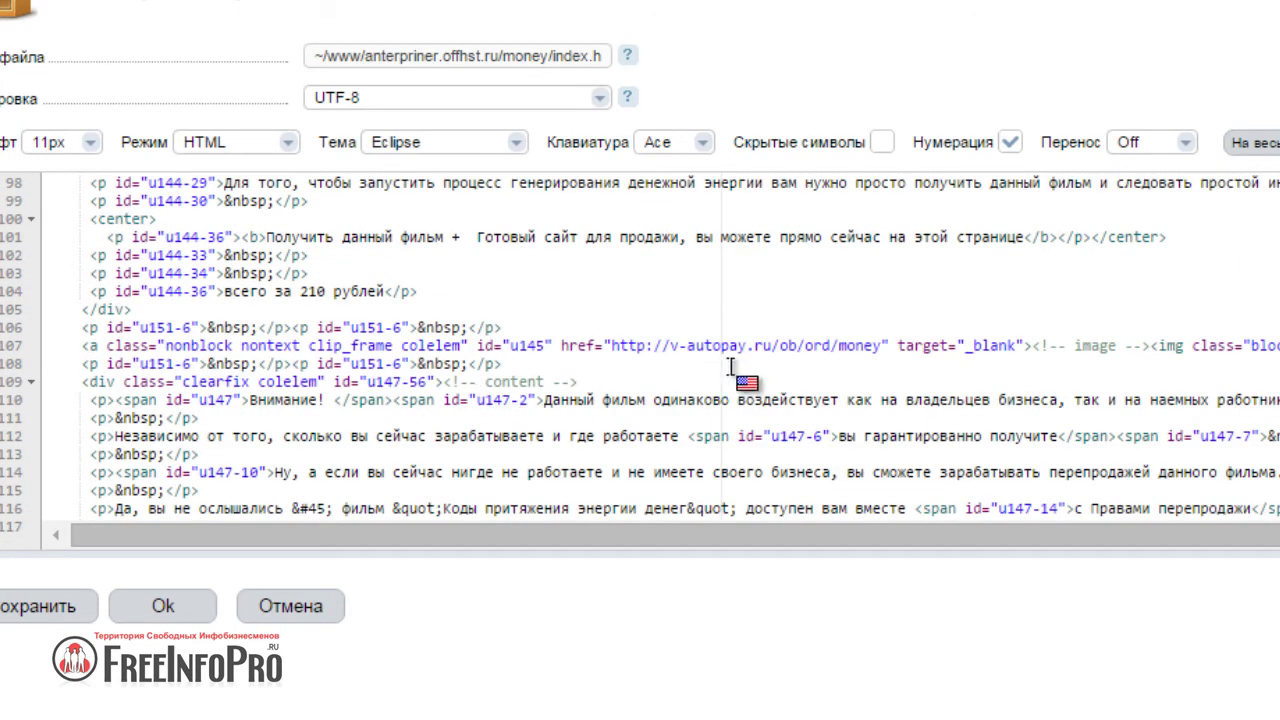
click(617, 345)
drag(617, 345, 887, 346)
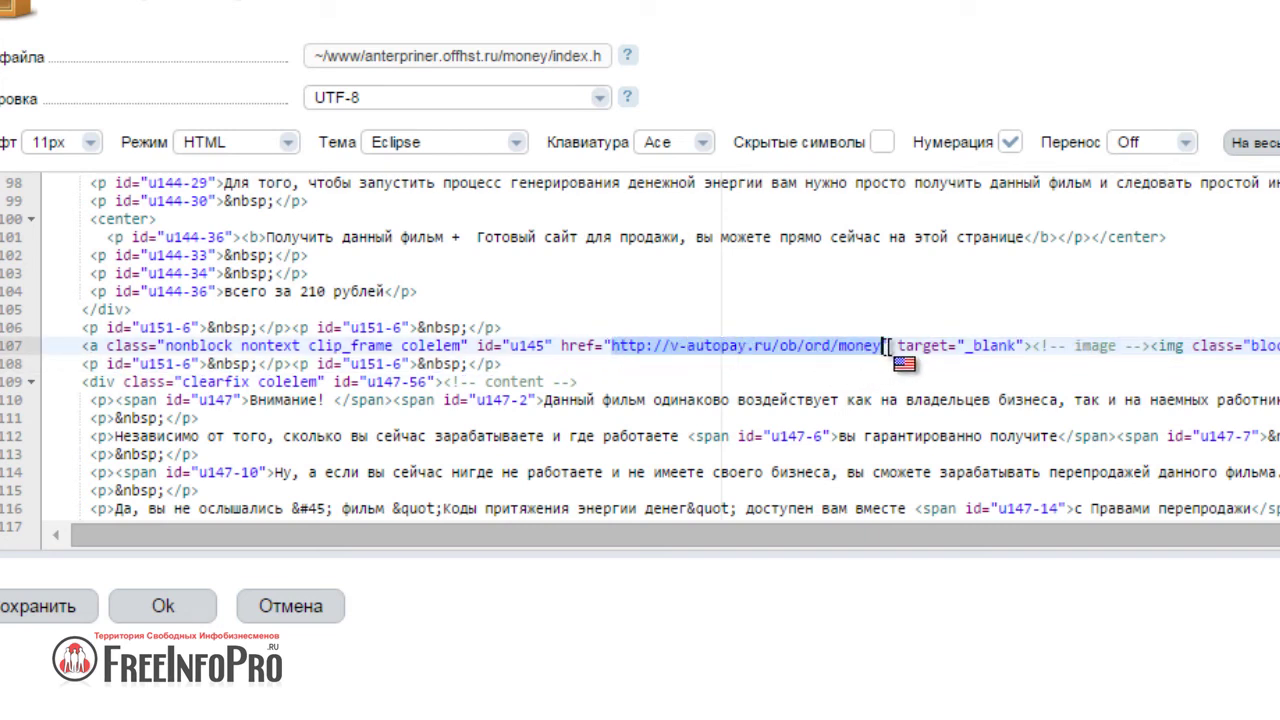
key(ctrl+v)
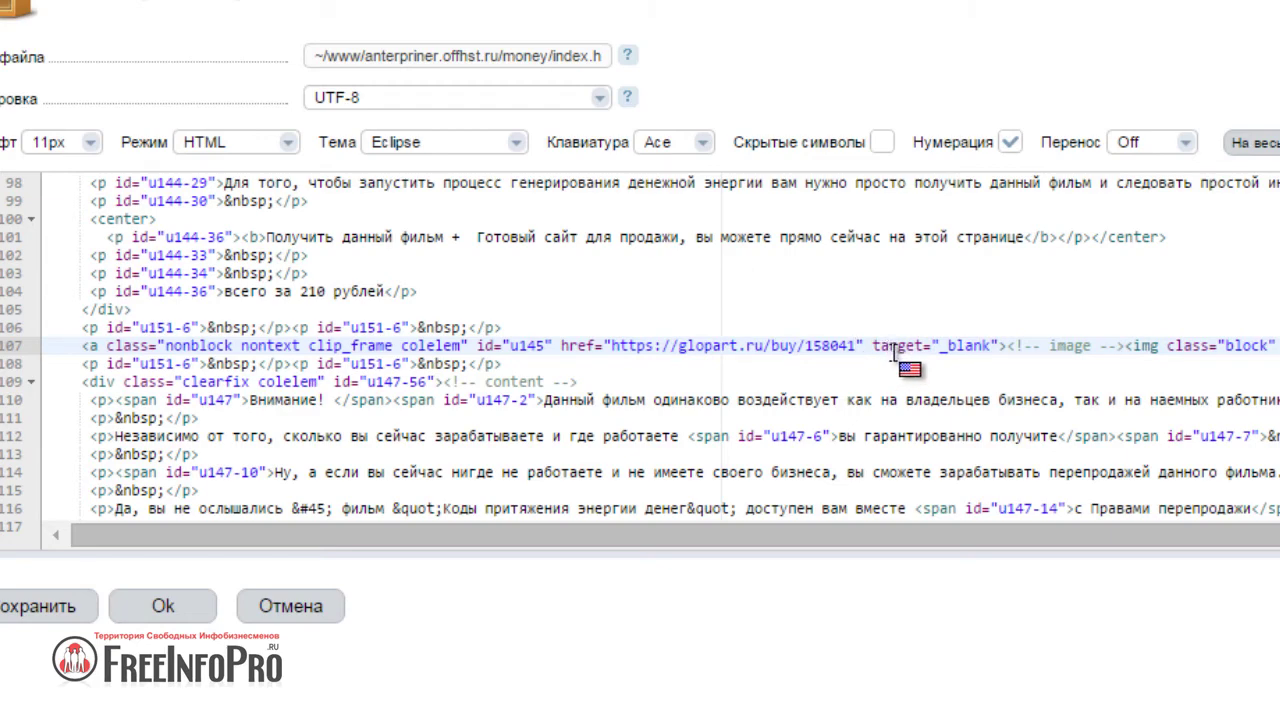
scroll(895, 350, down, 10)
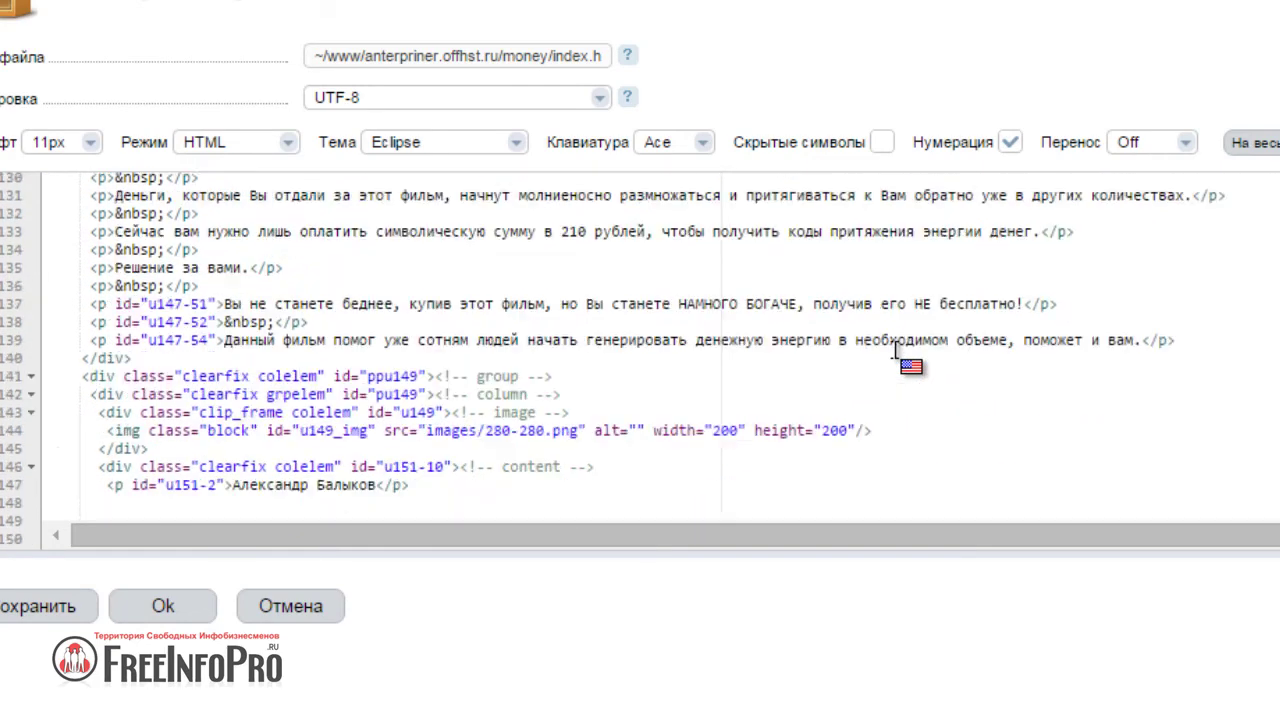
scroll(897, 350, down, 9)
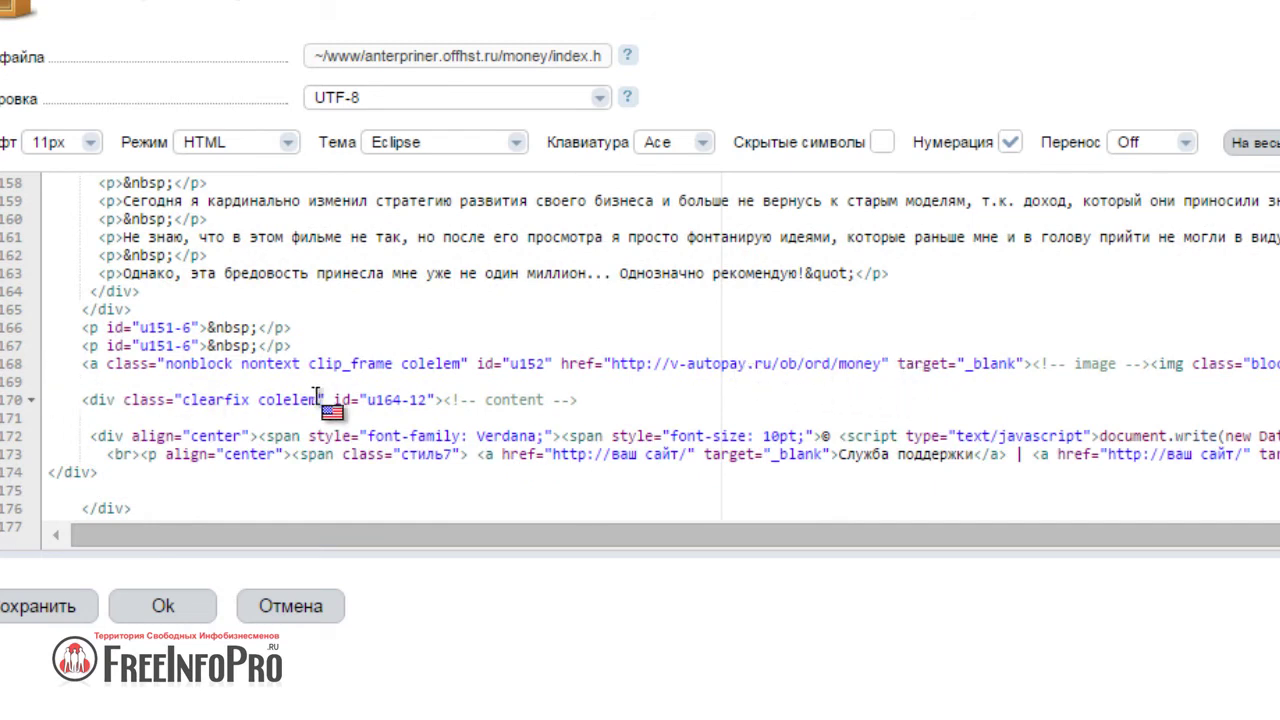
drag(612, 364, 886, 364)
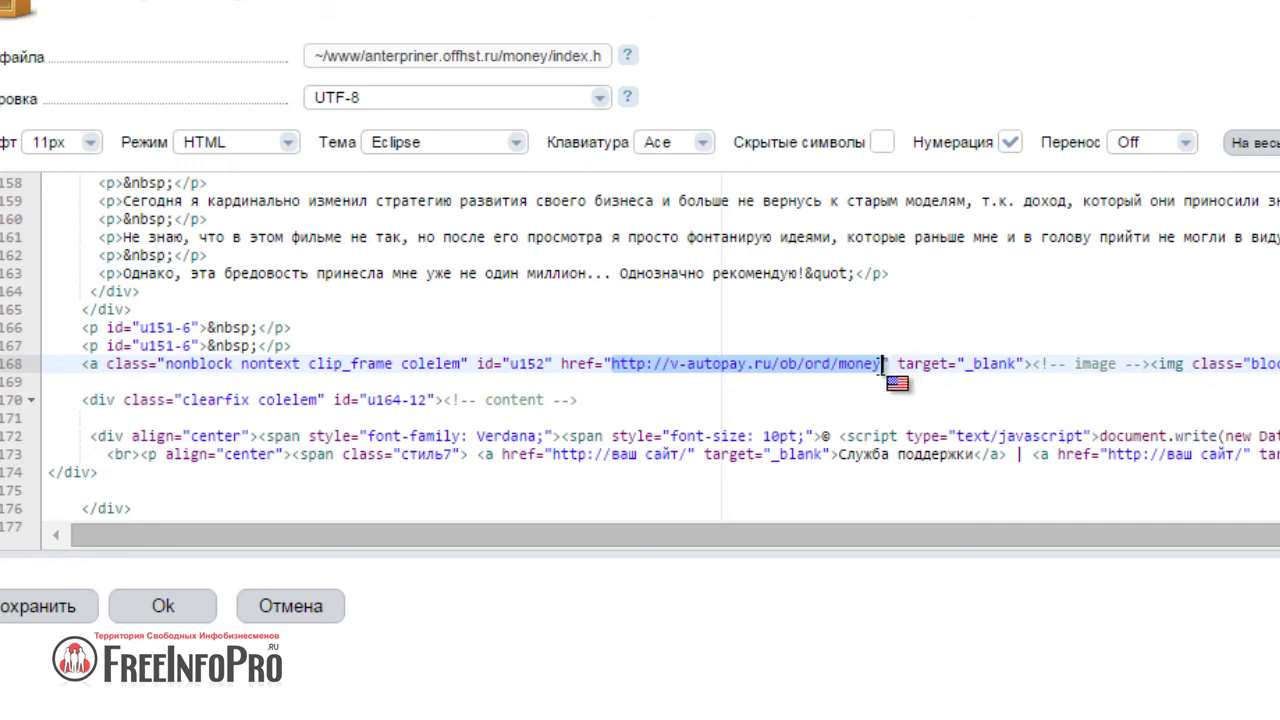
key(ctrl+v)
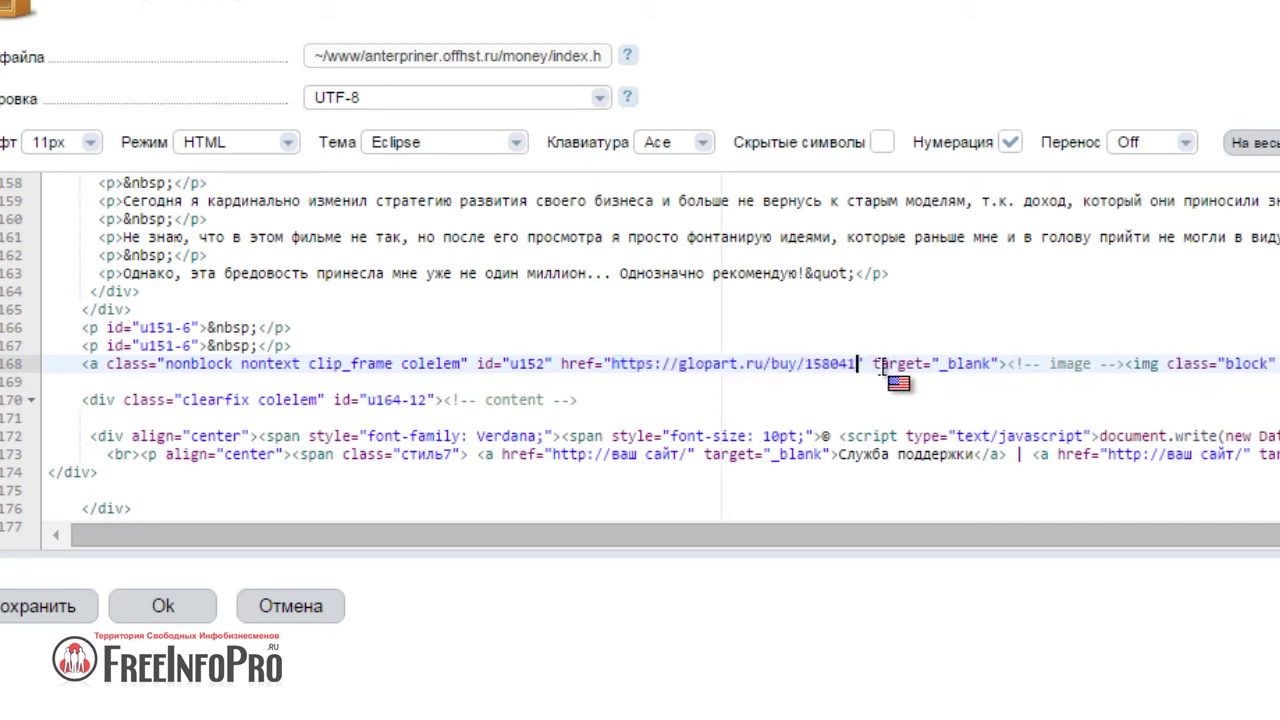
- Look through the rest of the code for further links and examine the footer's «Служба поддержки» link placeholder in line 173
scroll(880, 366, down, 6)
scroll(880, 372, down, 3)
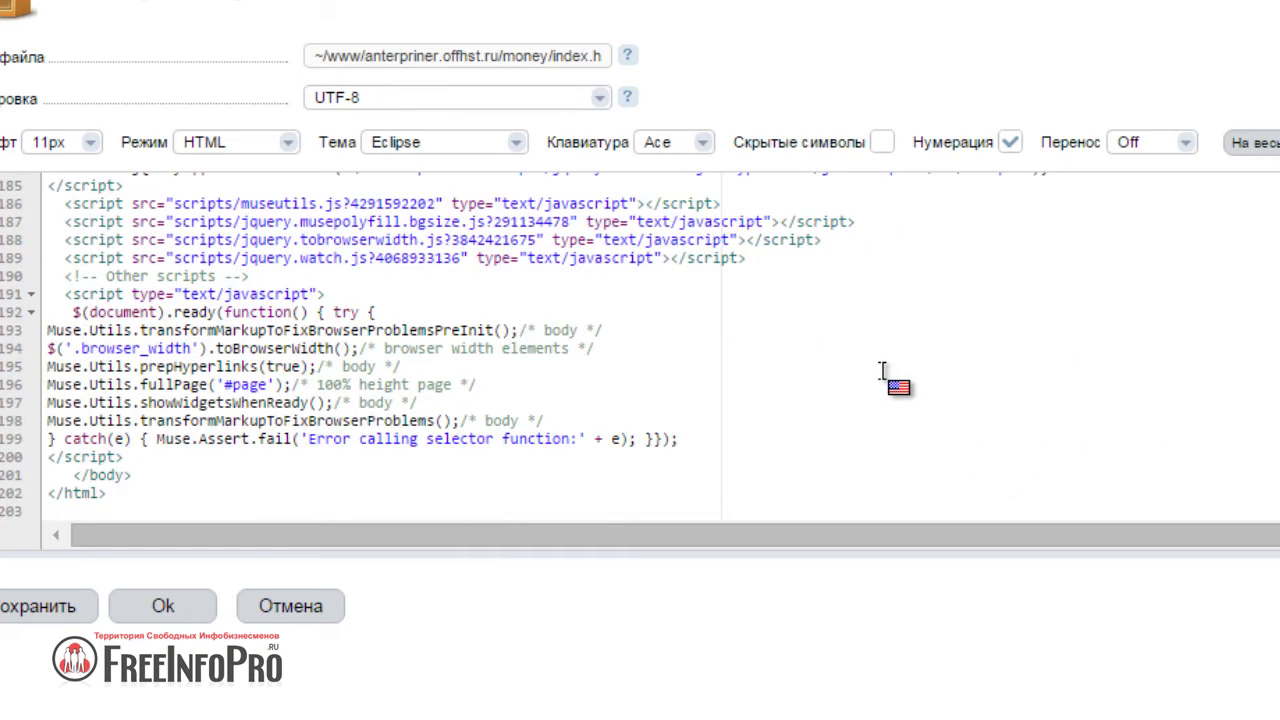
scroll(891, 383, up, 3)
scroll(890, 382, down, 3)
scroll(885, 400, up, 5)
scroll(878, 412, up, 2)
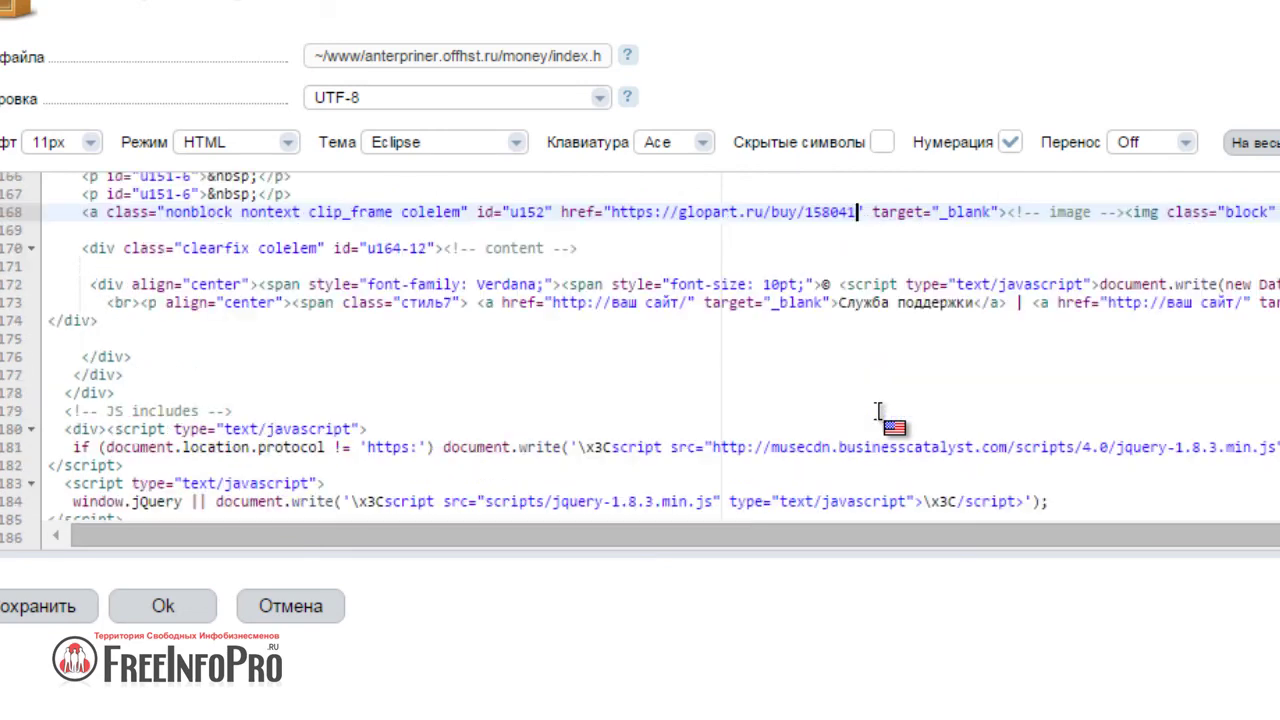
click(883, 302)
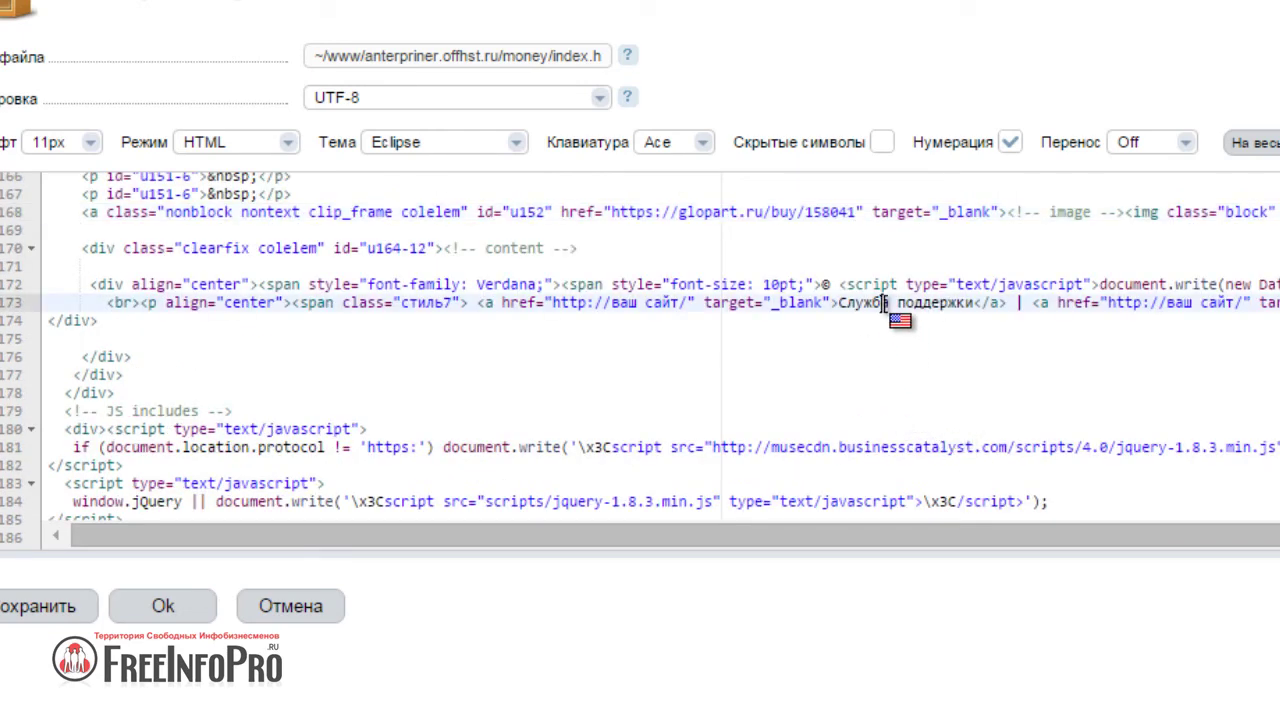
click(596, 303)
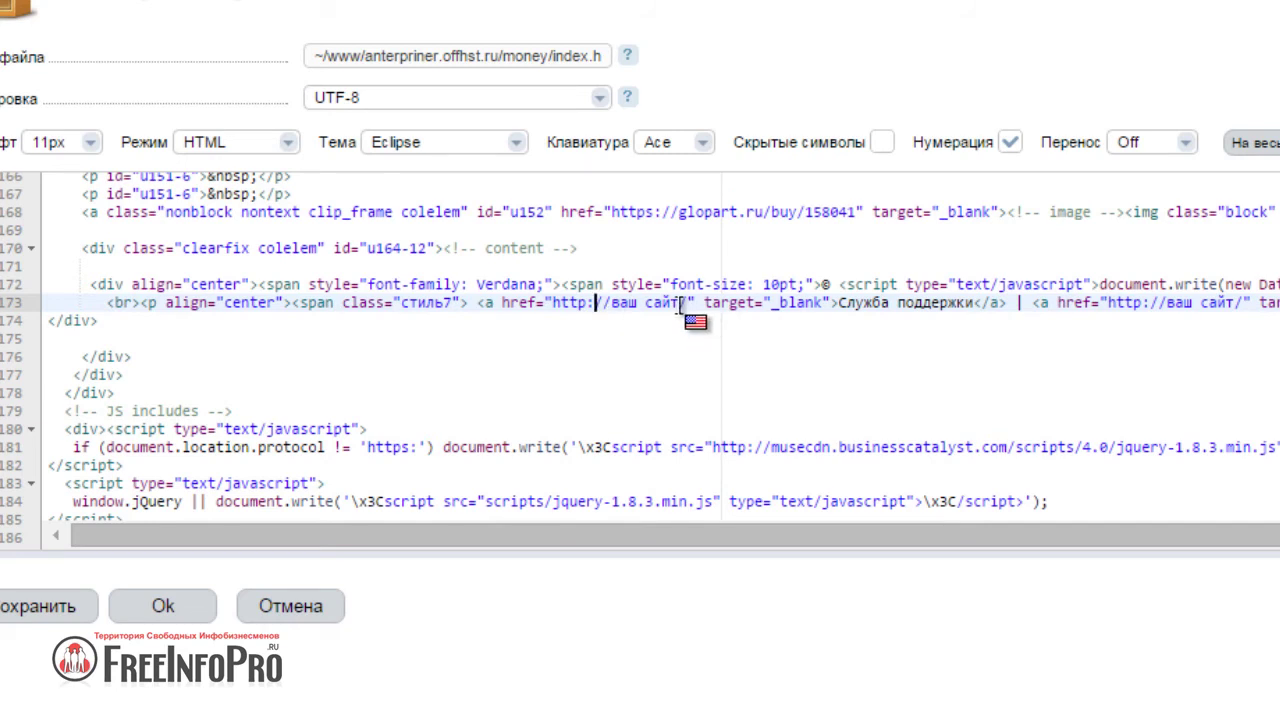
shift+click(551, 310)
click(974, 303)
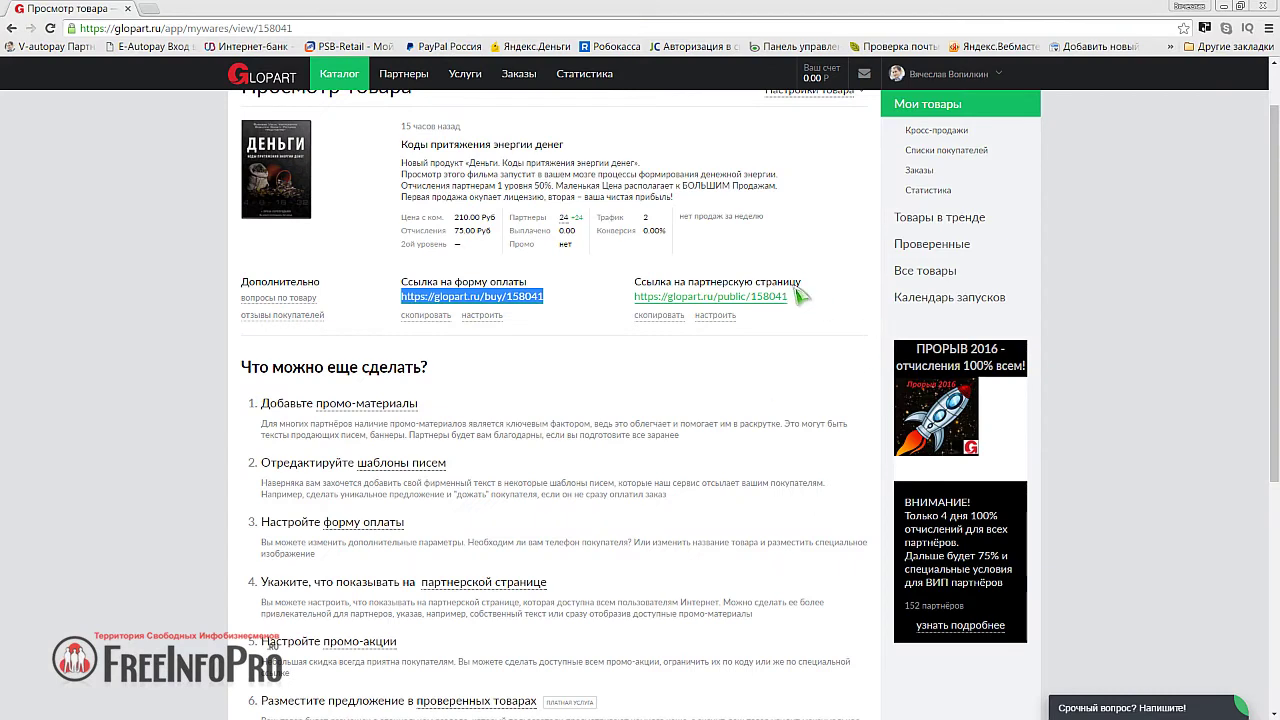
drag(796, 298, 635, 304)
key(ctrl+c)
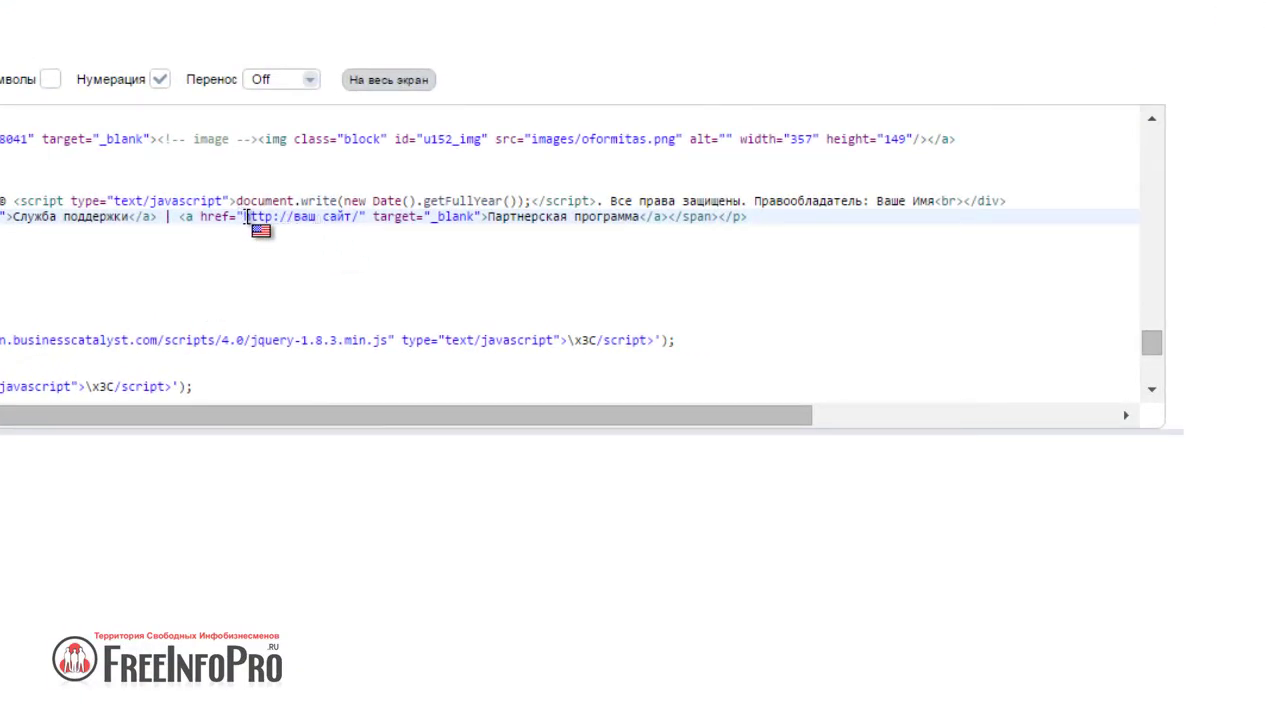
drag(247, 218, 362, 218)
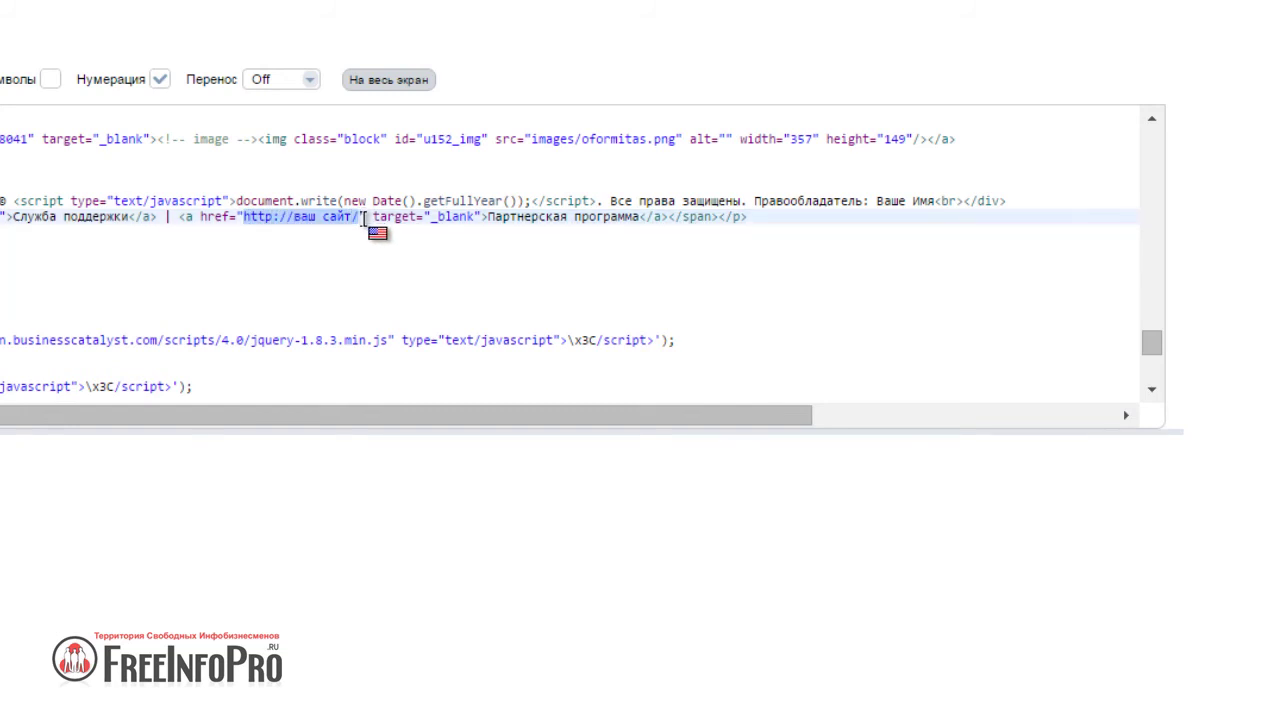
key(ctrl+v)
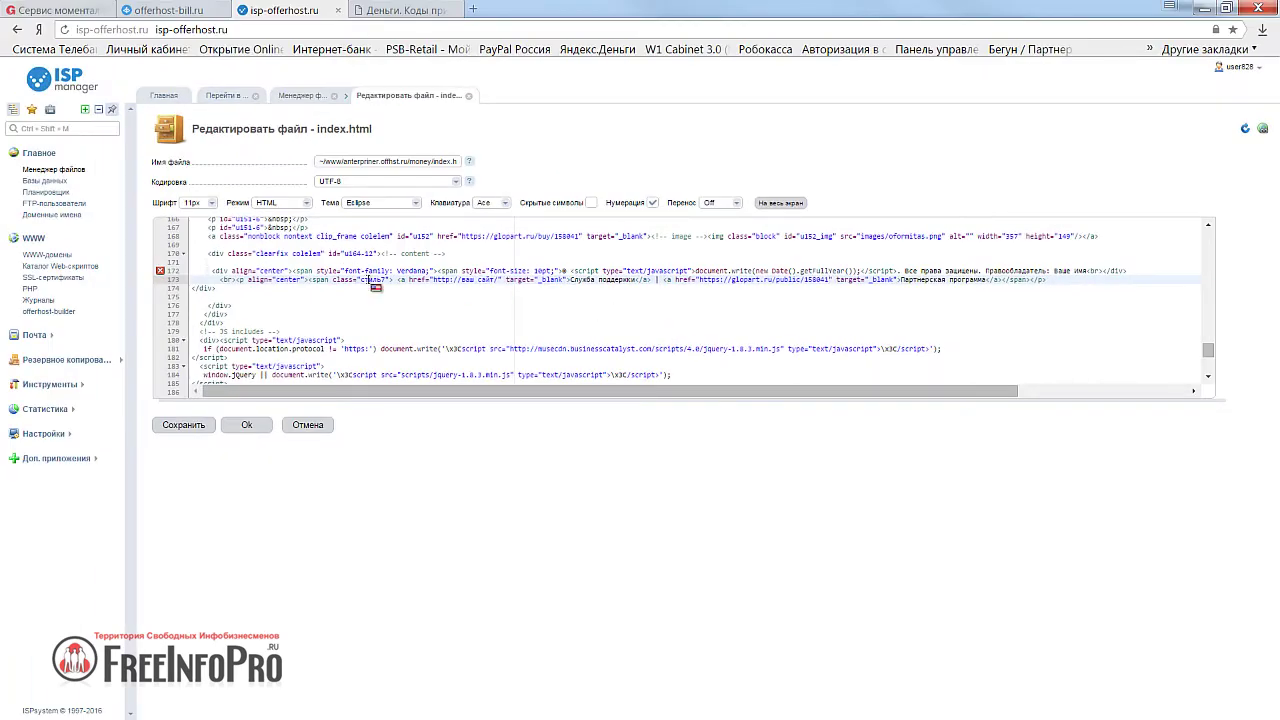
click(183, 425)
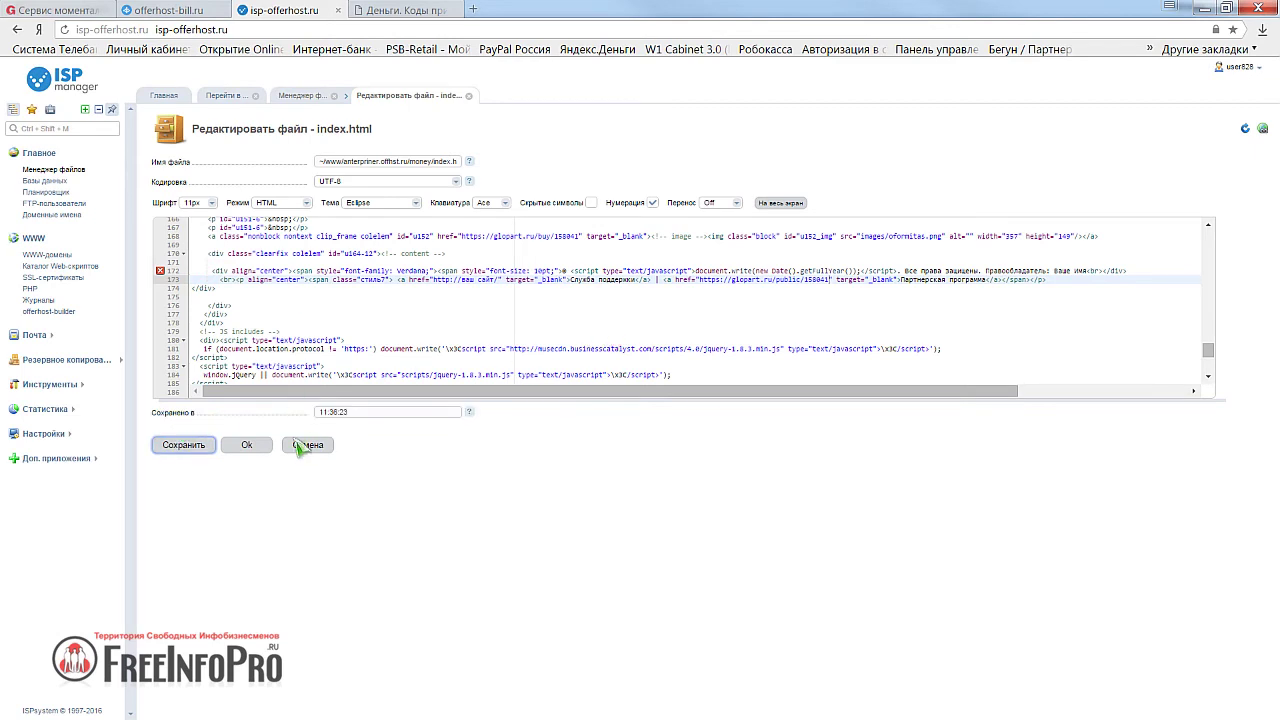
click(250, 445)
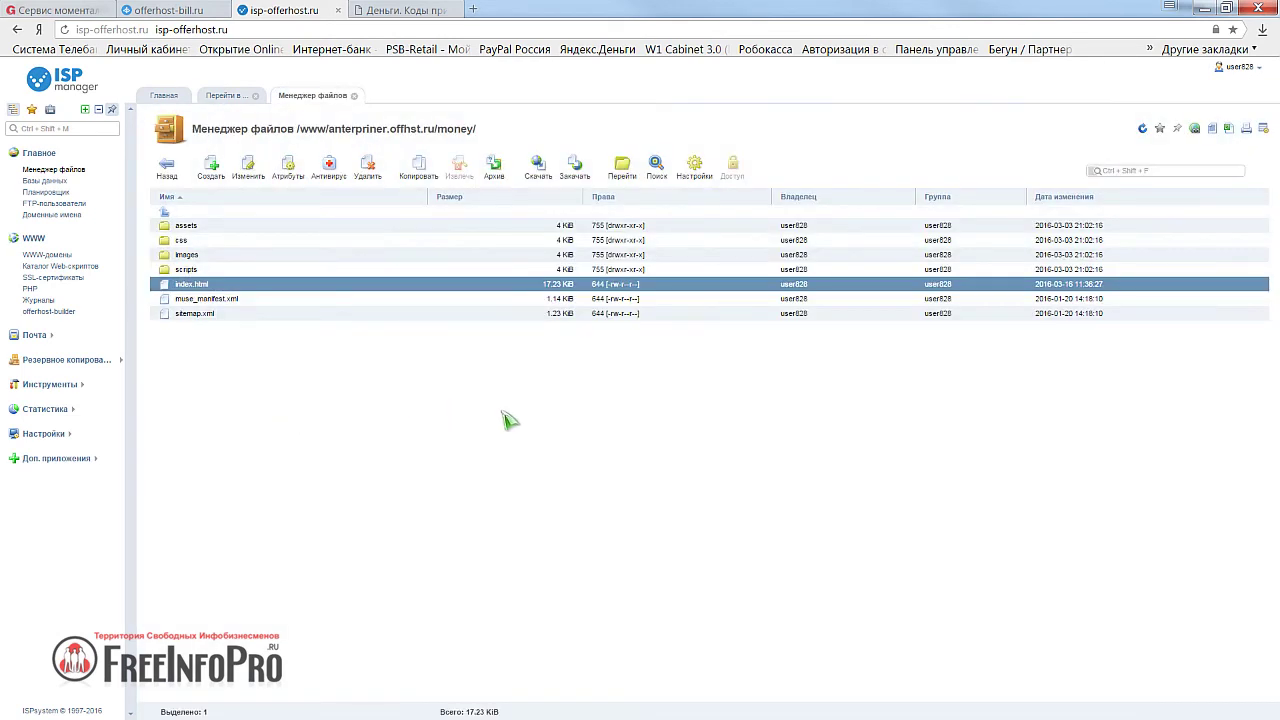
- Reload the sales page, check the order form behind the lower «Оформить заказ» button, close it and inspect the upper button's link
click(400, 12)
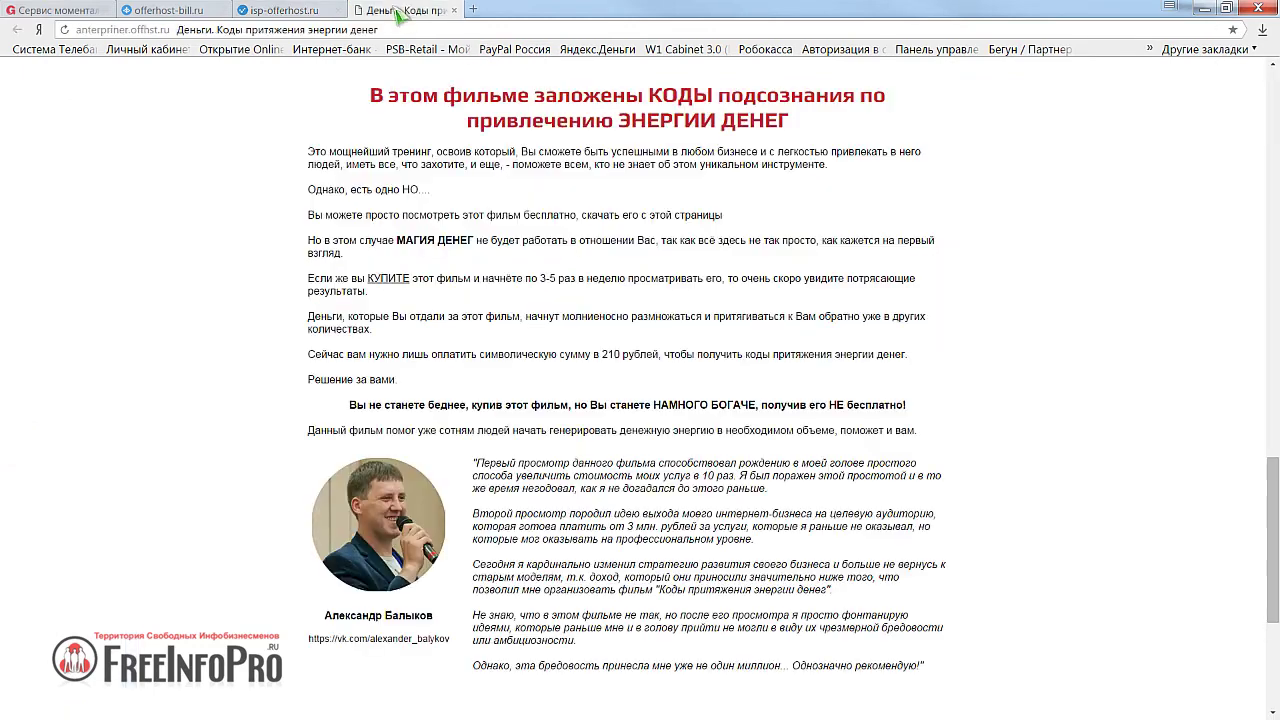
click(65, 30)
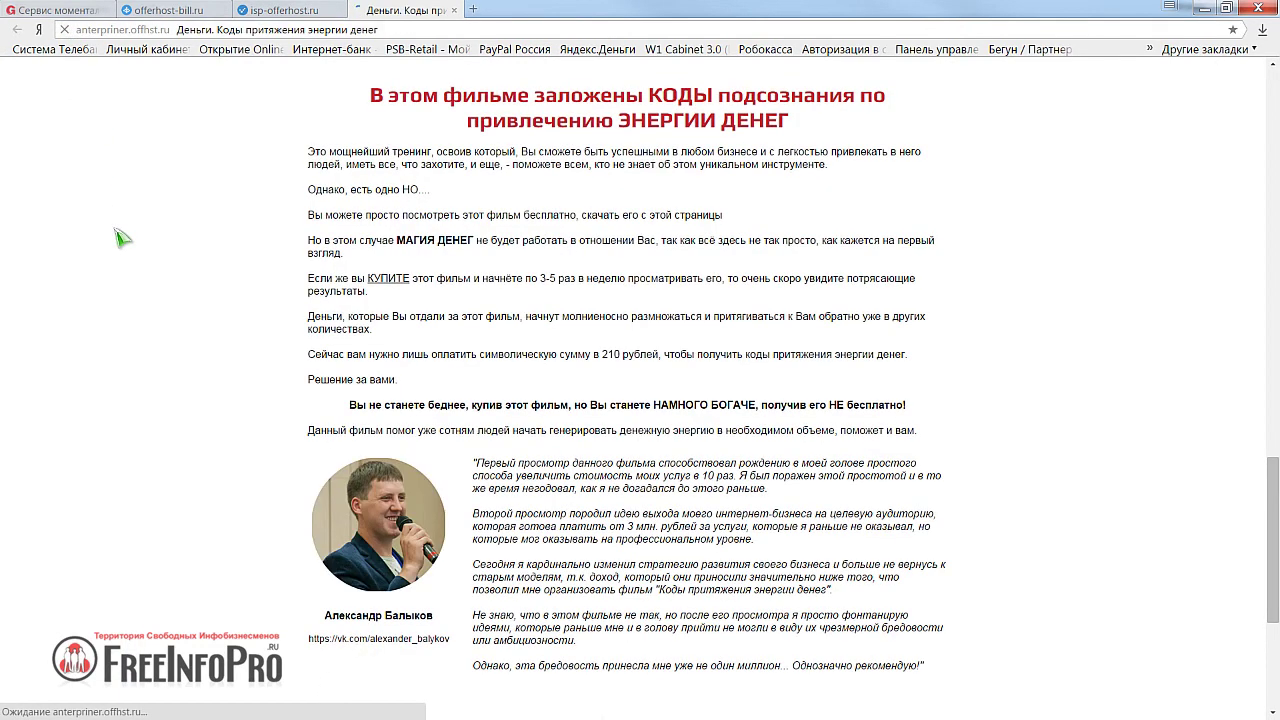
scroll(775, 368, down, 4)
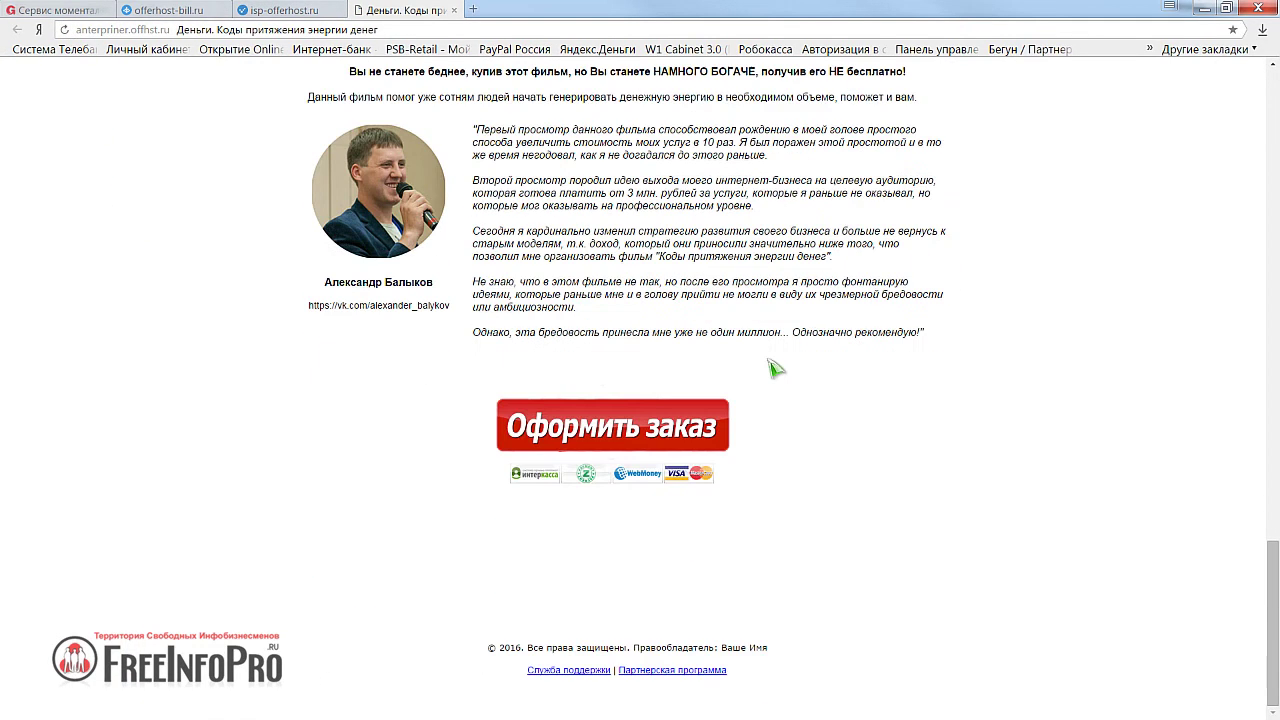
click(610, 426)
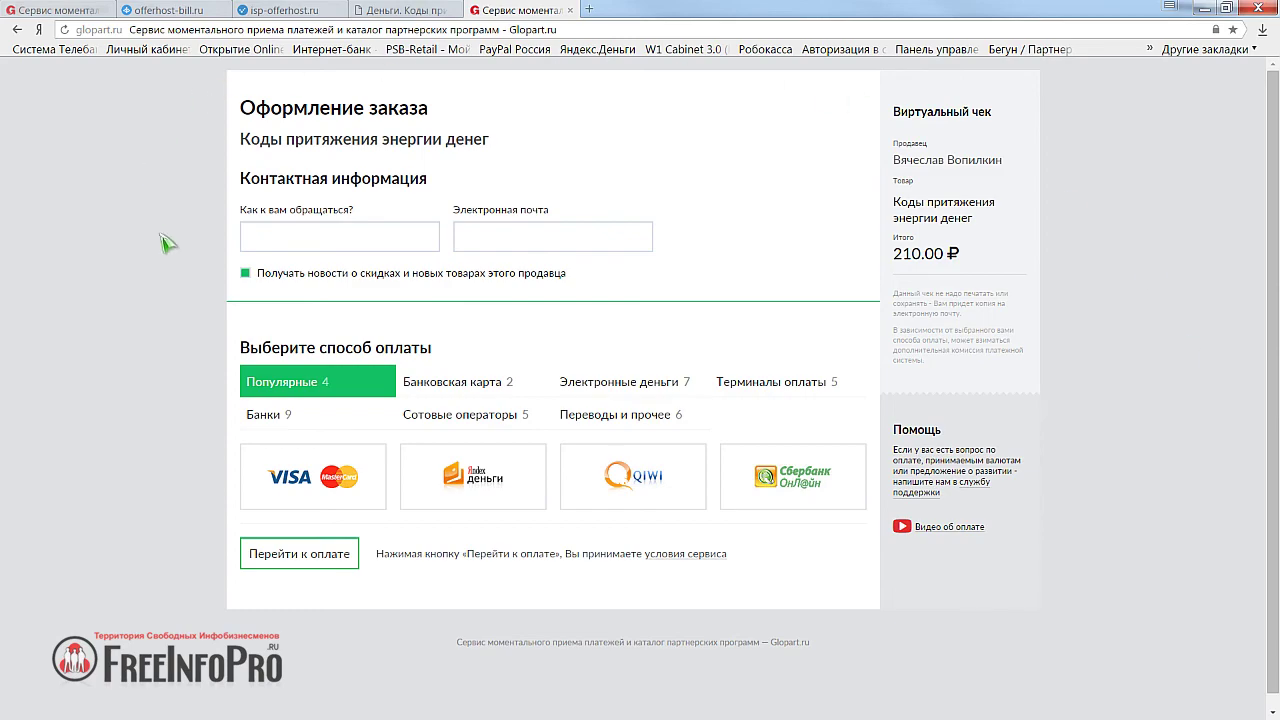
click(575, 14)
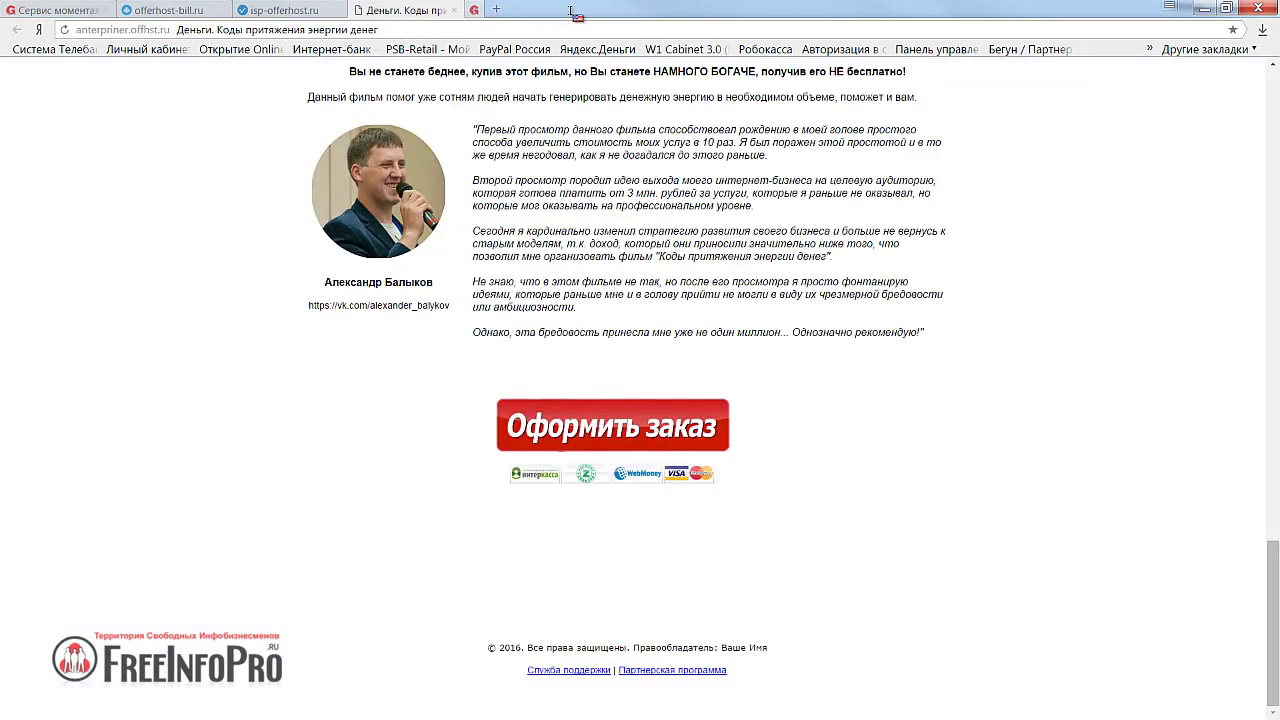
scroll(619, 381, up, 10)
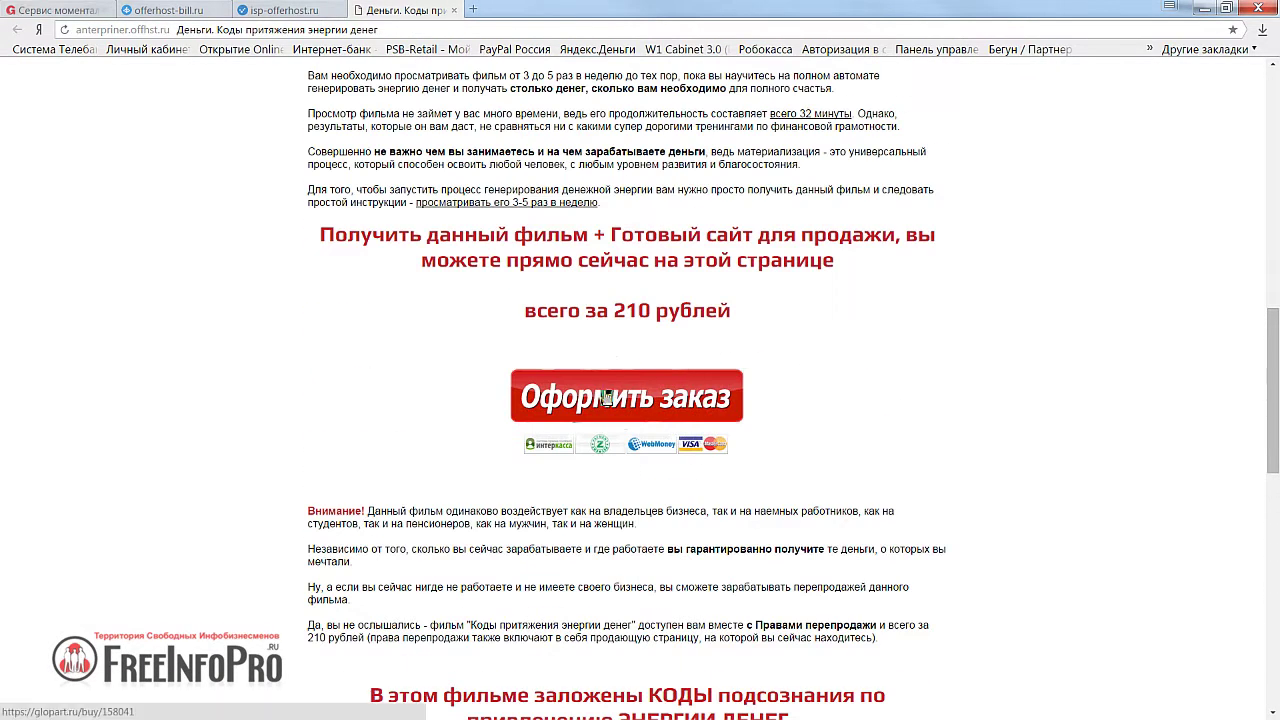
- Check the order form behind the upper «Оформить заказ» button and the partner page behind the footer's «Партнерская программа» link, closing both
click(604, 398)
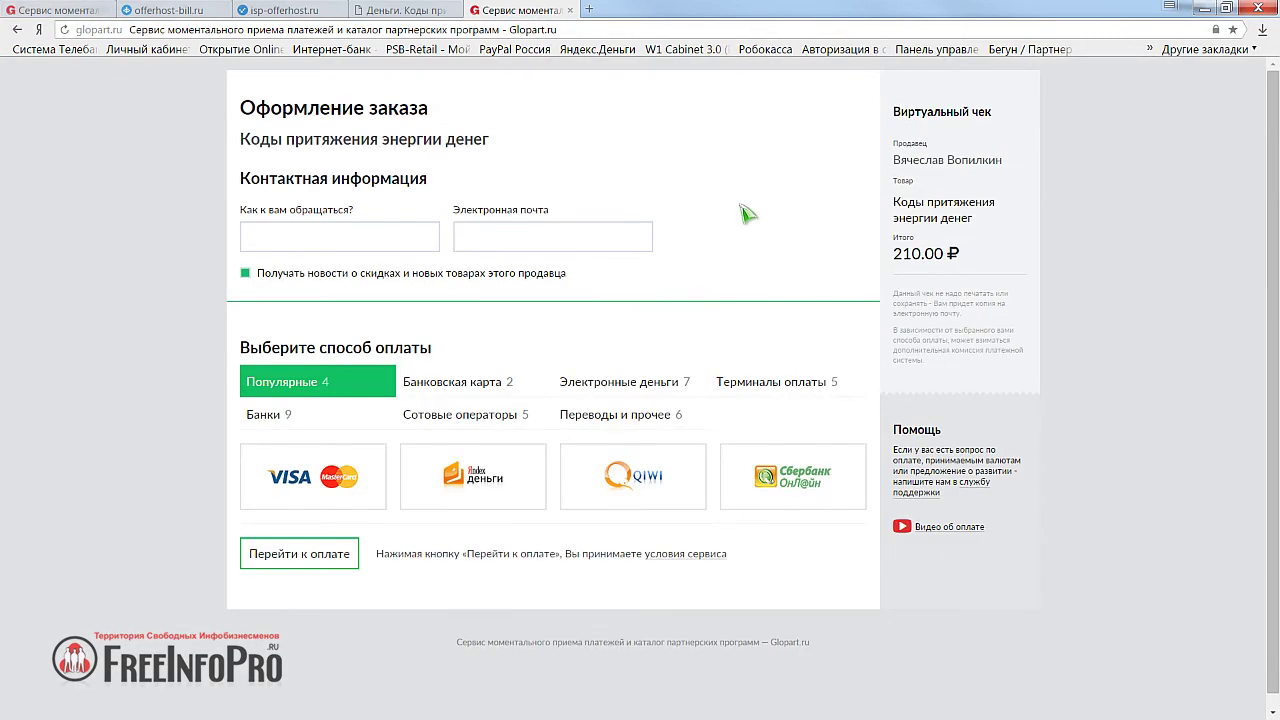
click(575, 14)
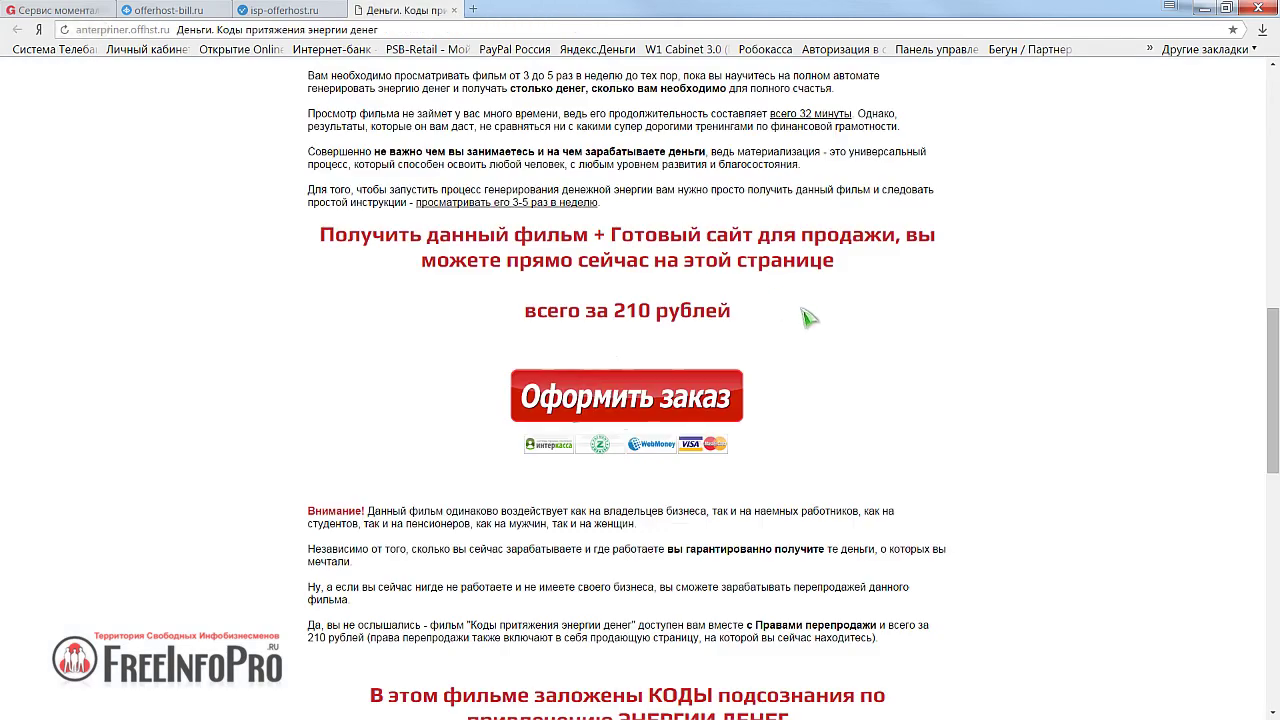
scroll(812, 330, down, 10)
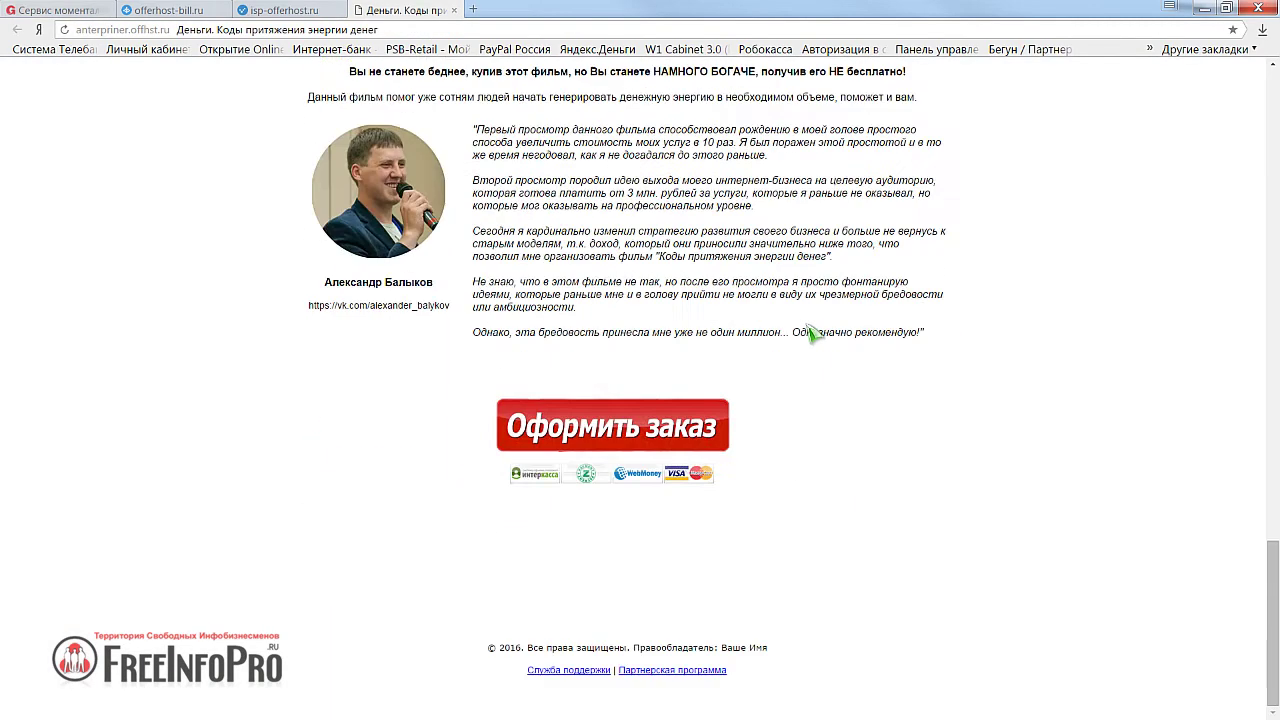
click(667, 672)
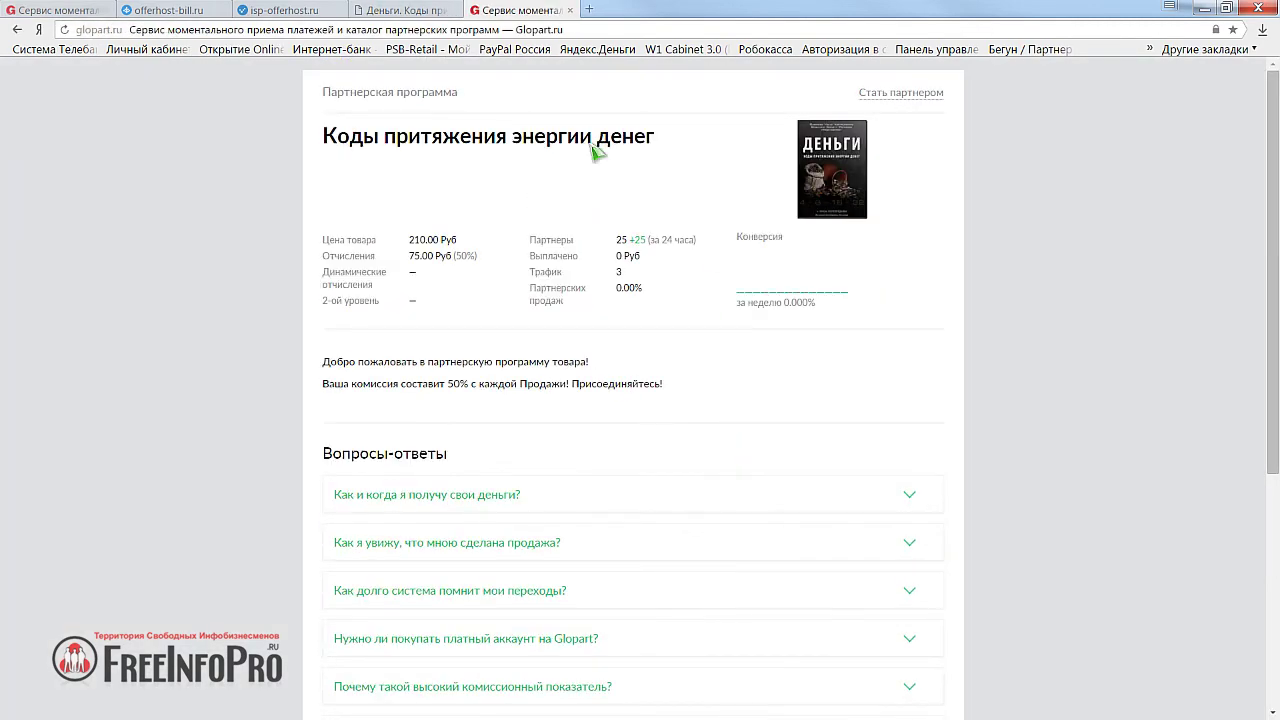
scroll(860, 470, down, 3)
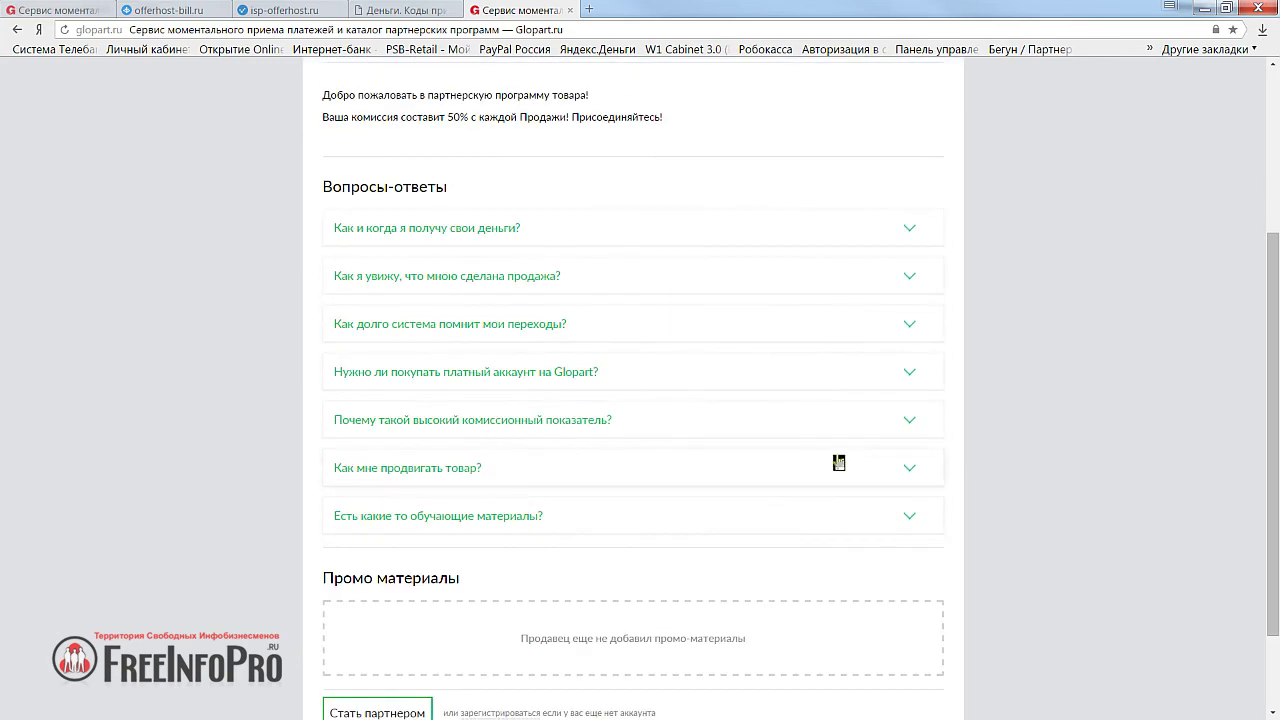
scroll(840, 415, up, 2)
scroll(770, 420, down, 4)
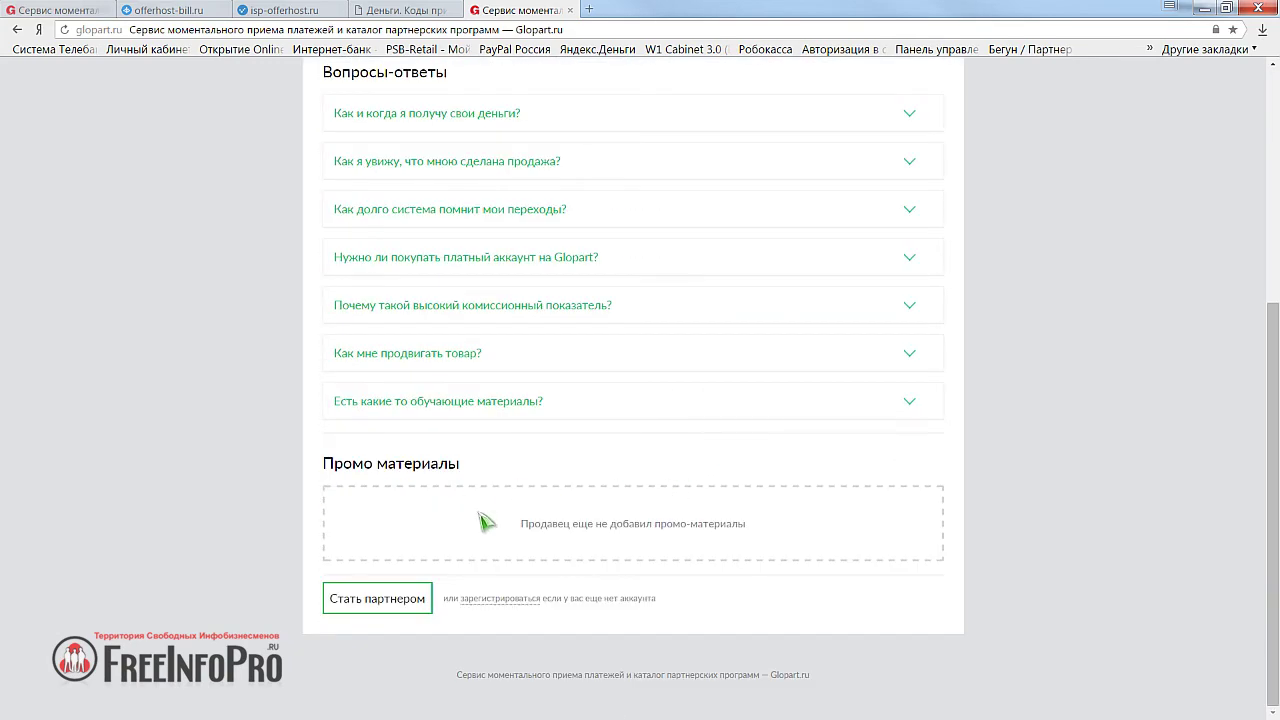
click(571, 9)
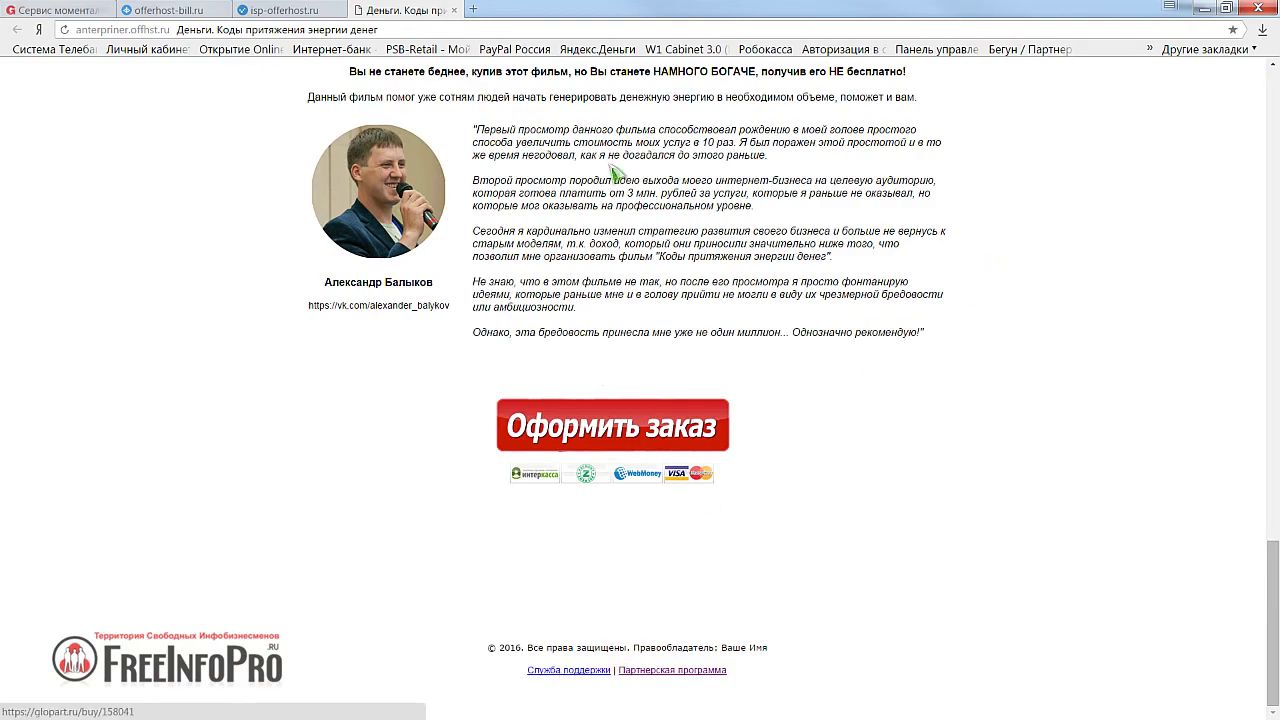
scroll(553, 157, up, 15)
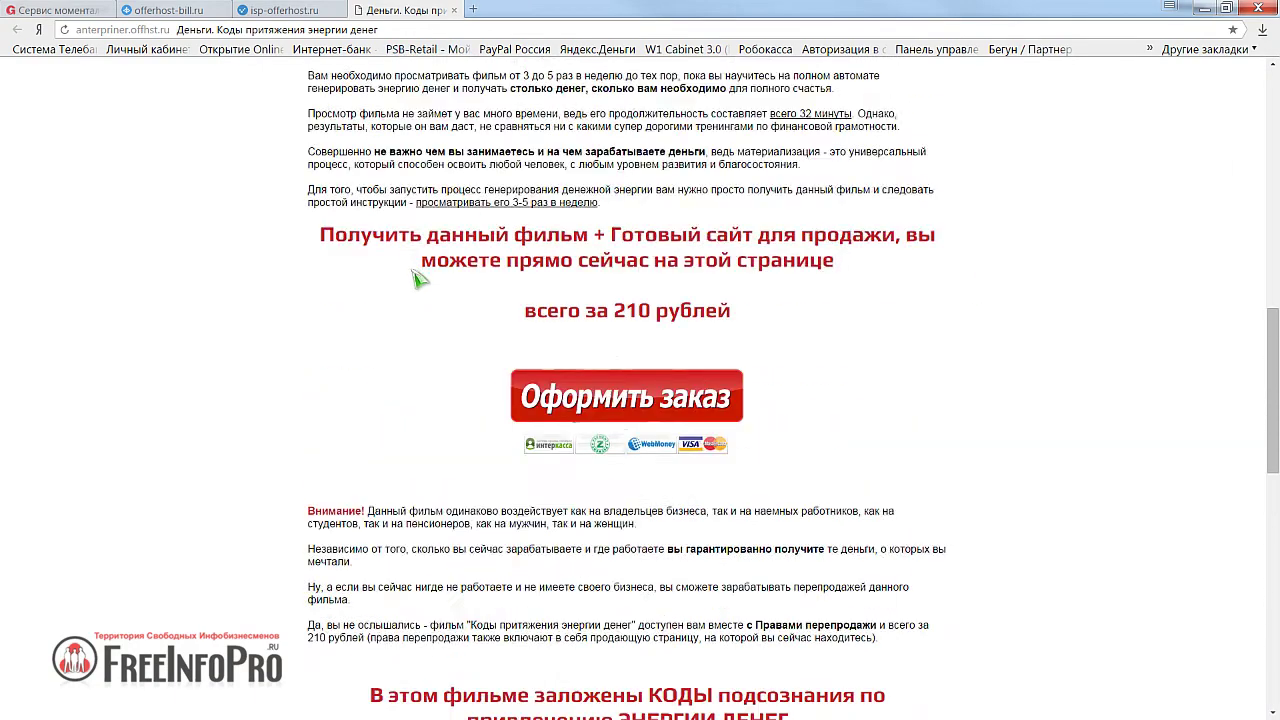
scroll(435, 310, up, 4)
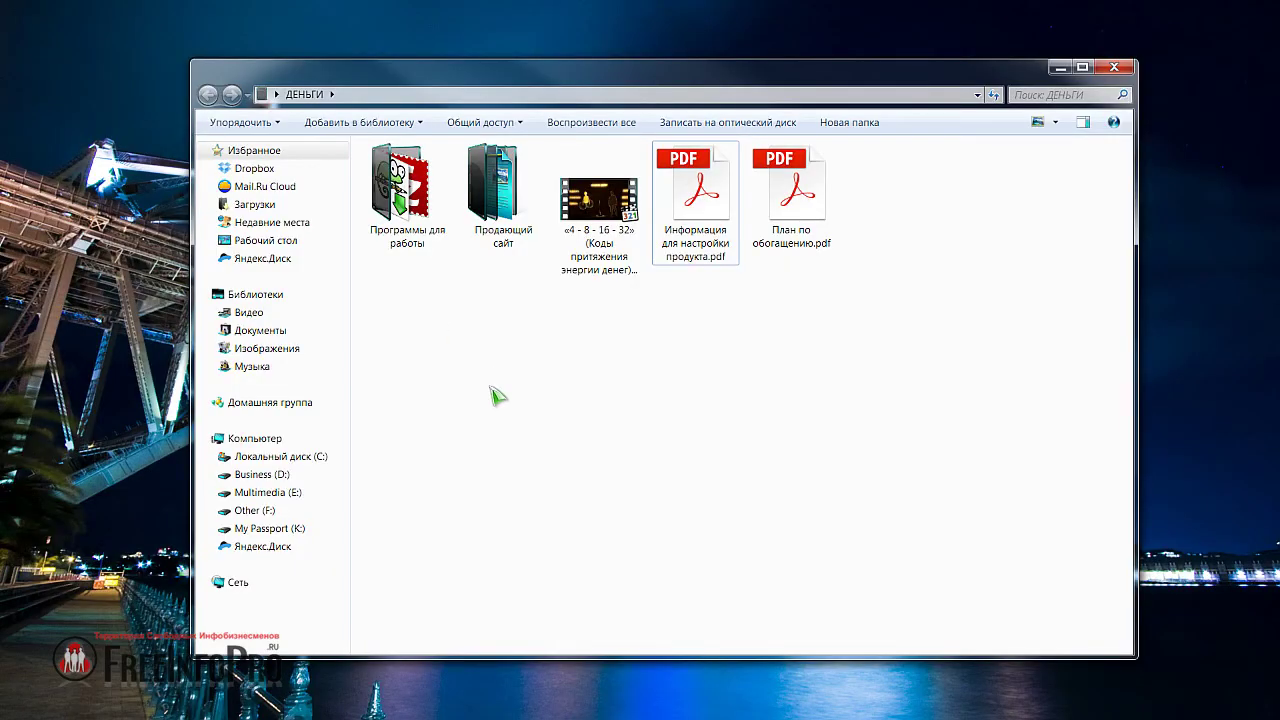
- In the ДЕНЬГИ folder, examine the contents of «Продающий сайт» and «Программы для работы», and return to the ДЕНЬГИ folder
double_click(506, 210)
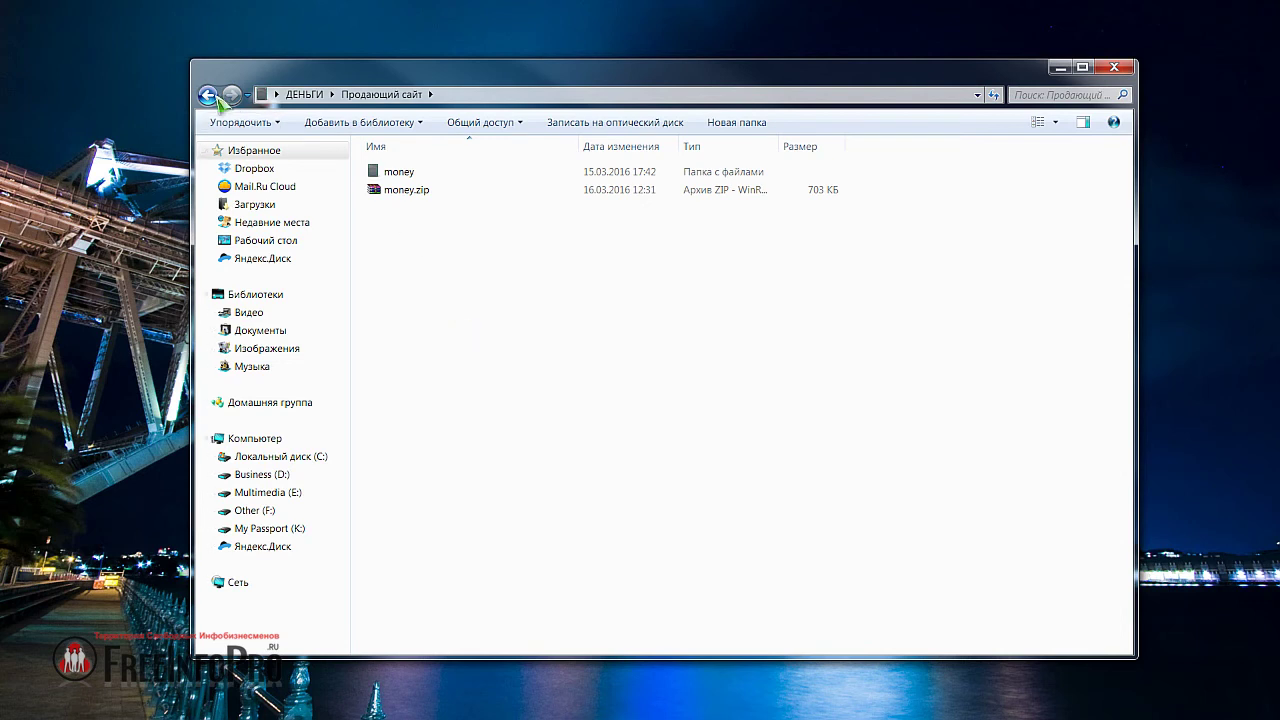
click(208, 96)
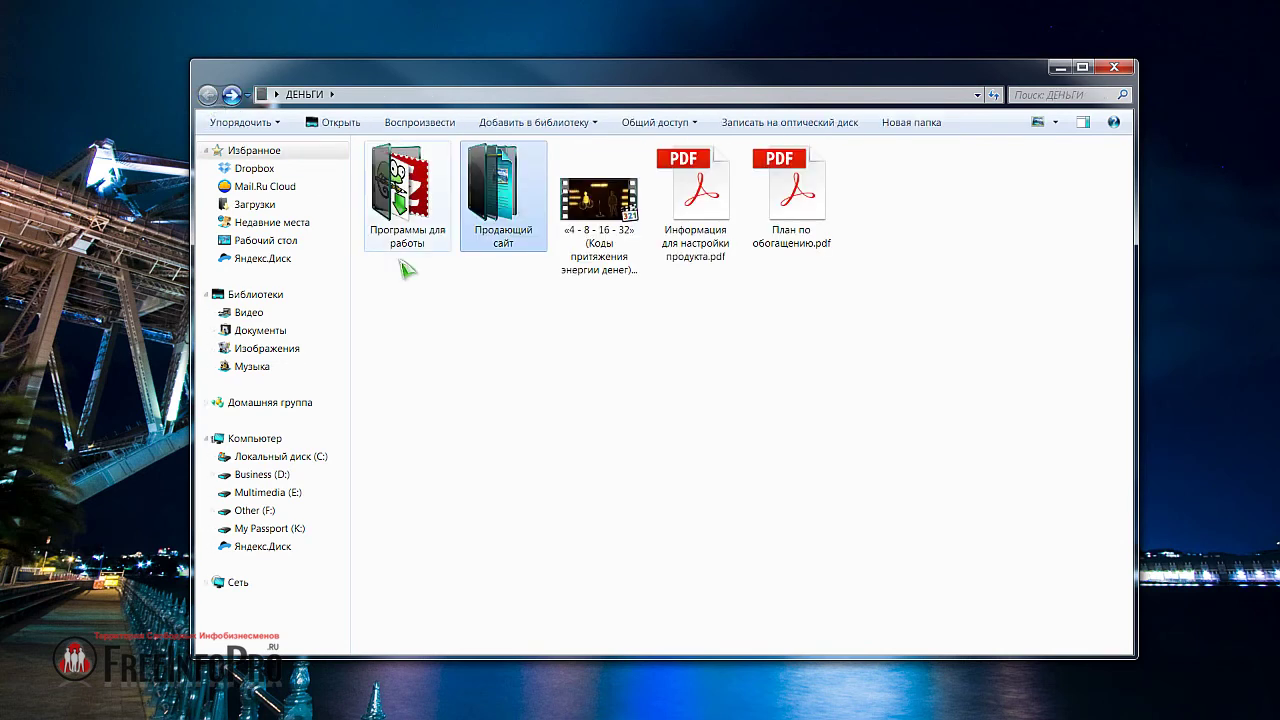
double_click(402, 196)
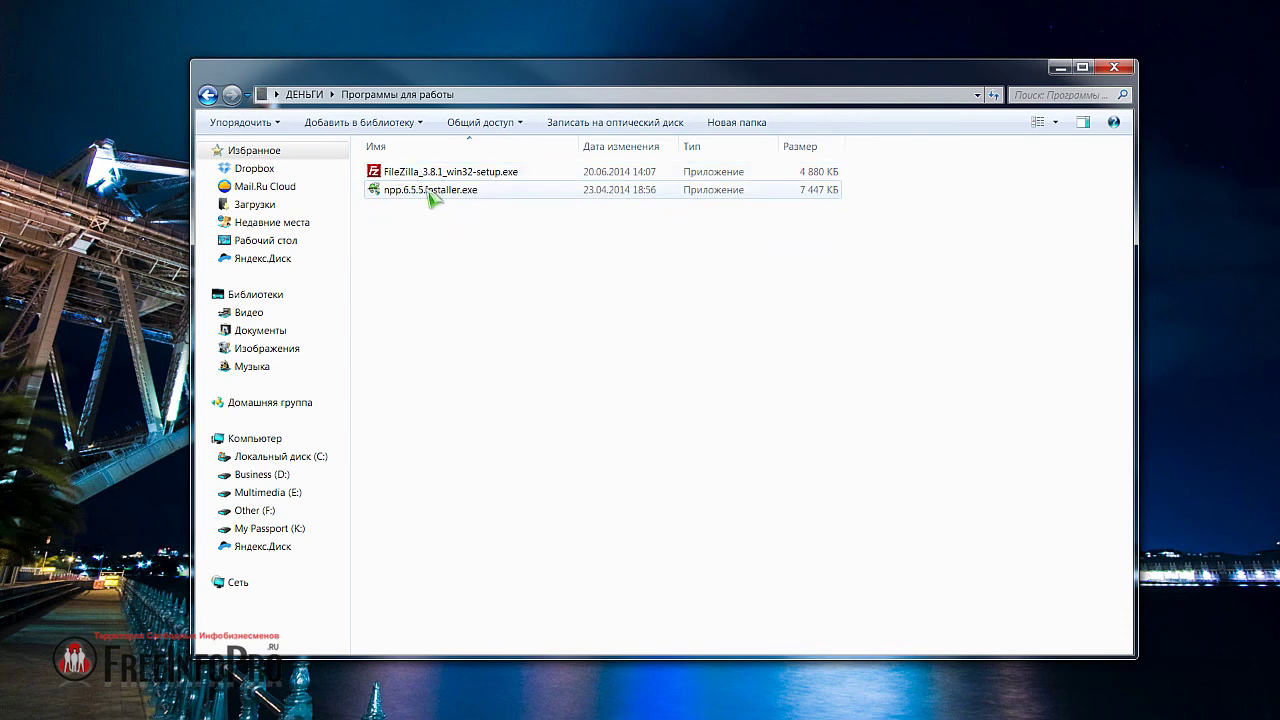
click(208, 96)
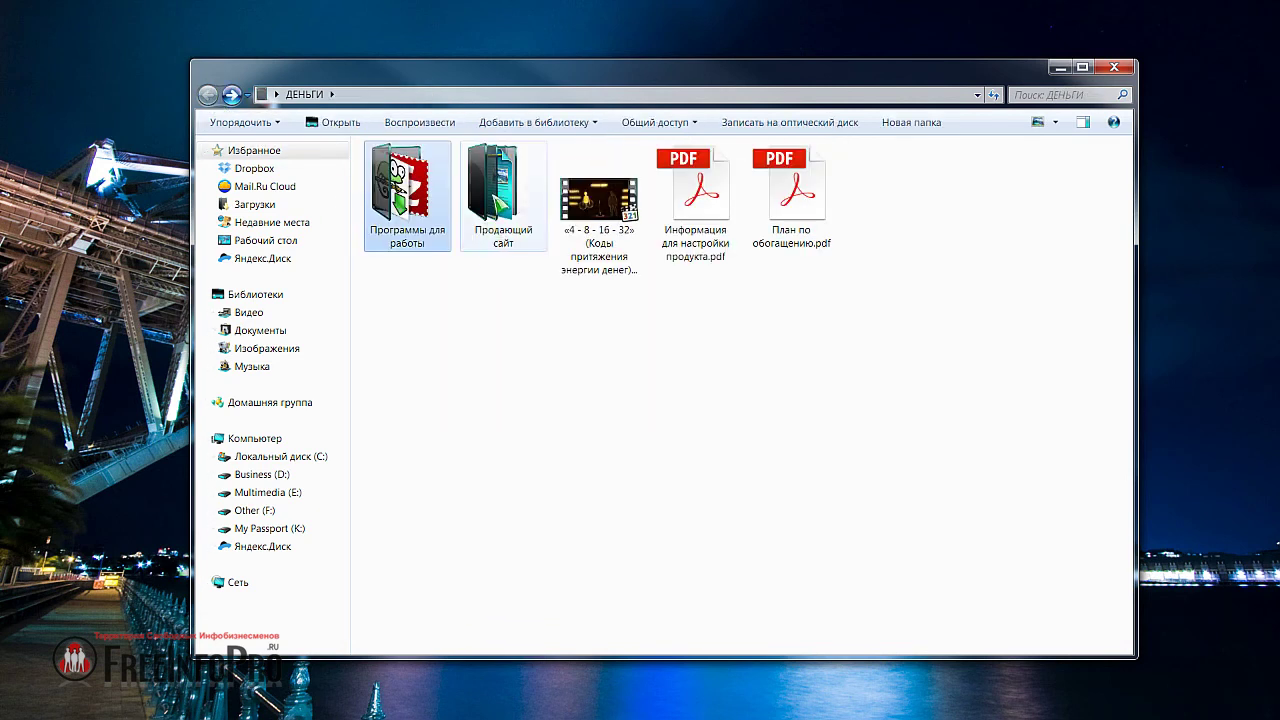
- Open the local index.html from the «Продающий сайт» money folder in Notepad++ and maximize the editor window
double_click(500, 204)
double_click(421, 176)
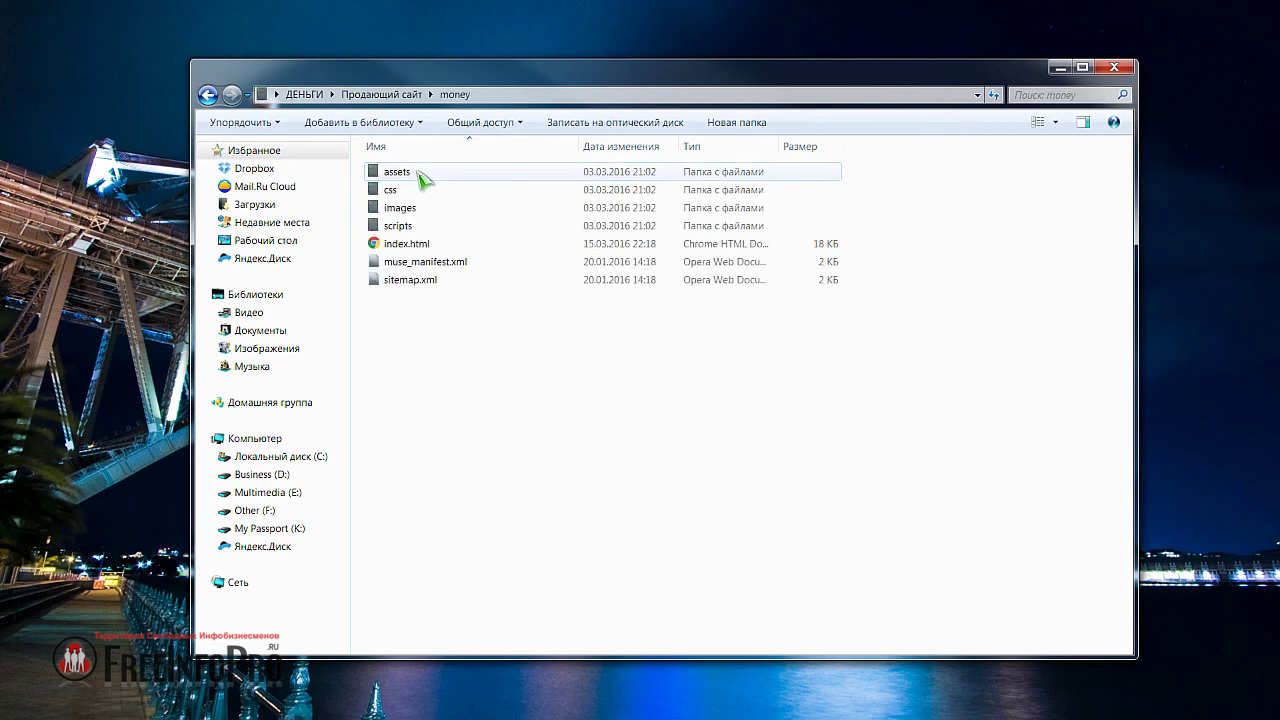
right_click(398, 244)
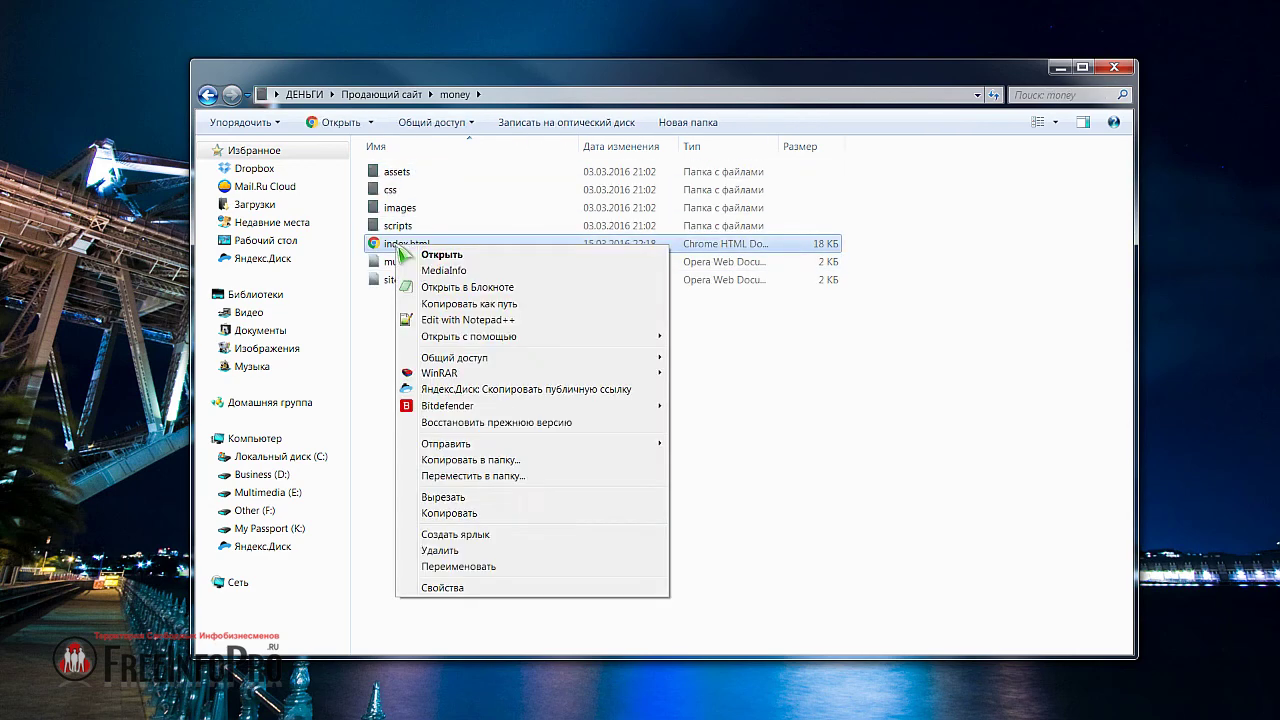
click(457, 321)
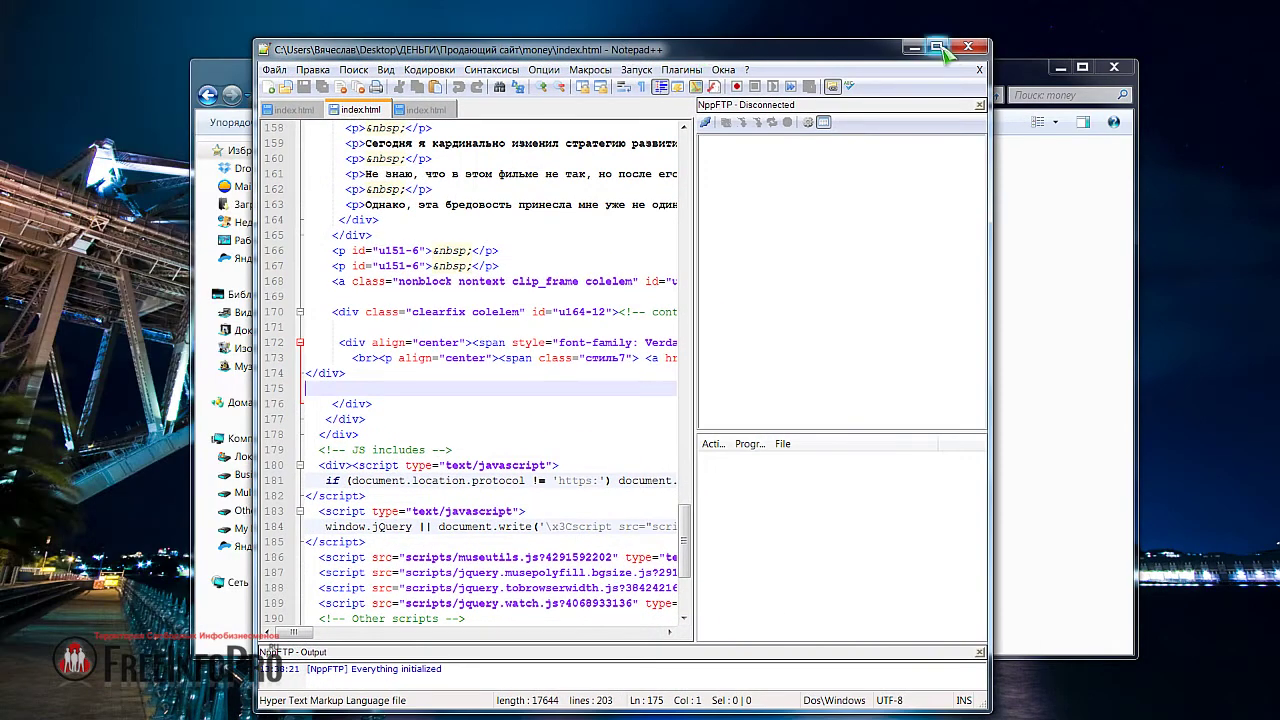
click(937, 47)
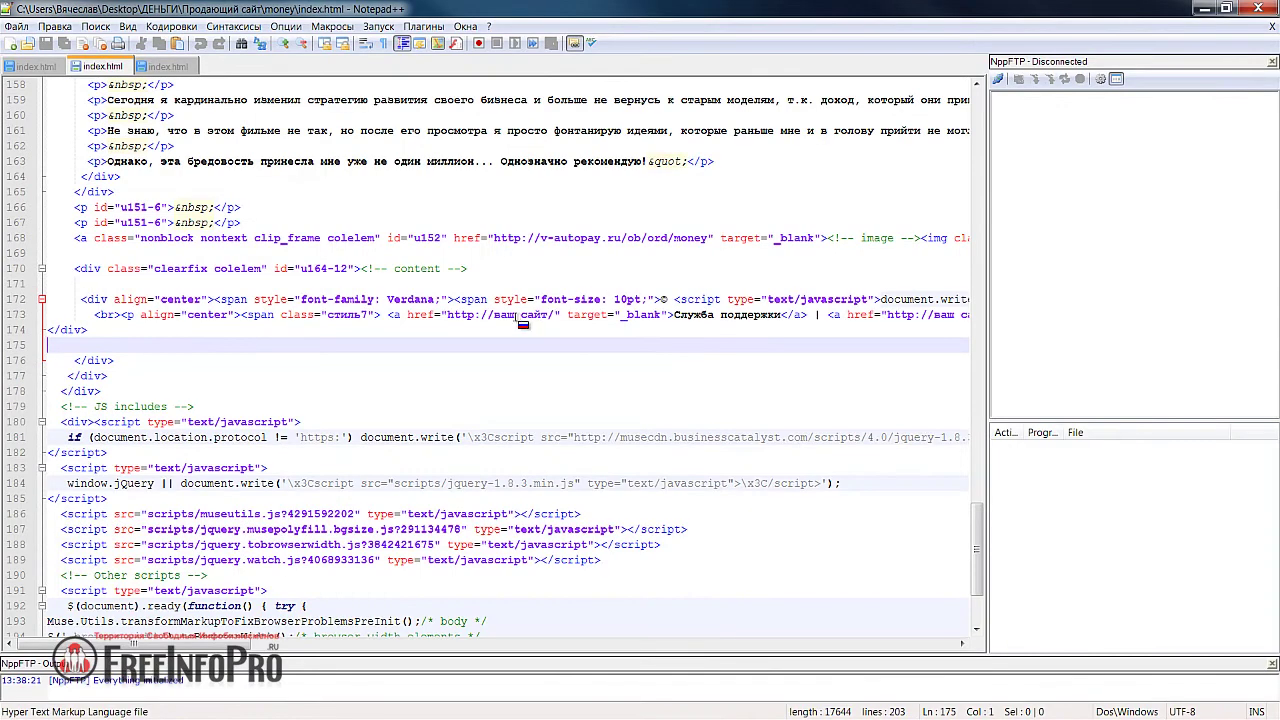
- Locate the v-autopay order links in the local index.html, selecting the address in line 107 and marking the one in line 168
scroll(957, 465, up, 12)
mouse_move(979, 486)
mouse_down()
mouse_move(986, 86)
mouse_move(993, 262)
mouse_move(975, 480)
mouse_up()
scroll(623, 537, up, 11)
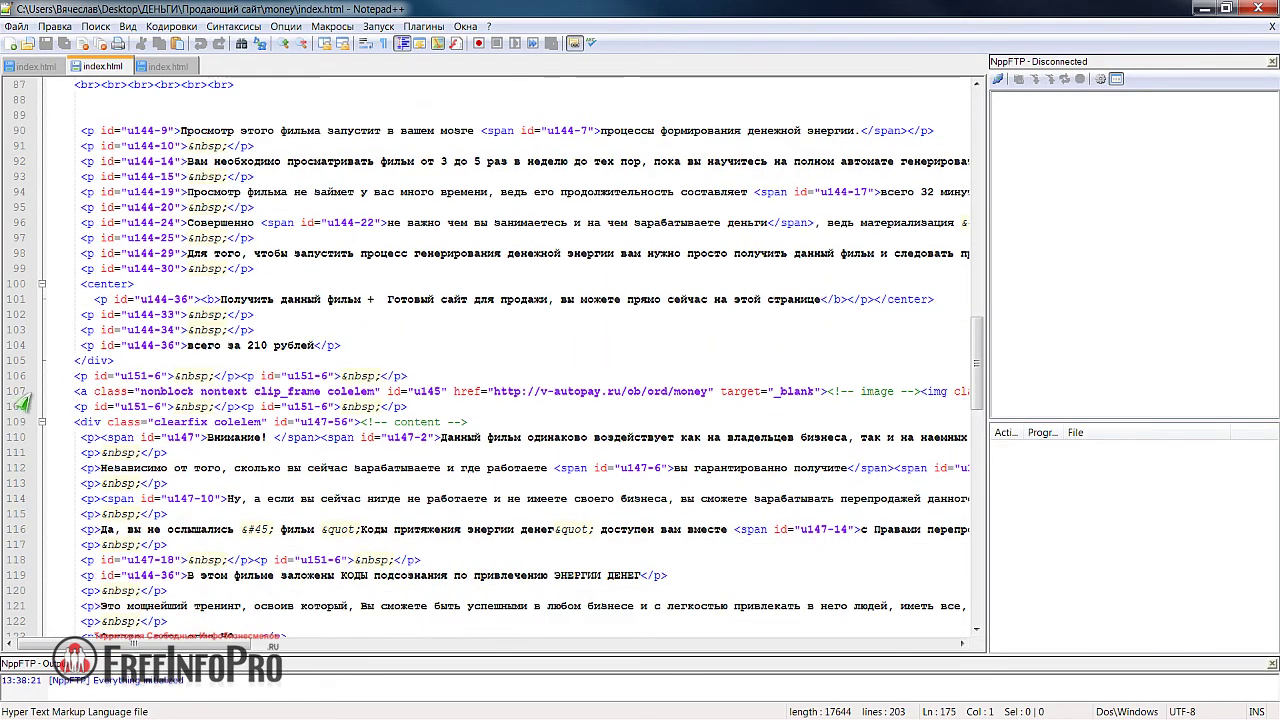
drag(493, 392, 709, 393)
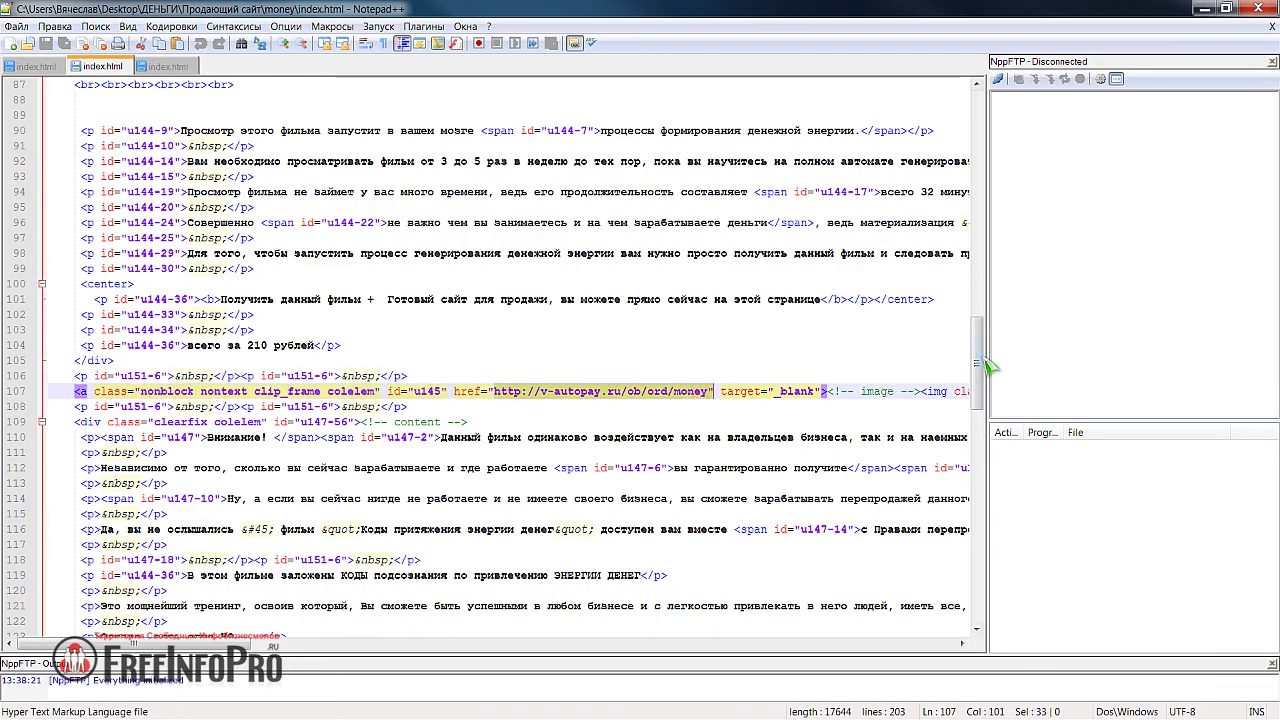
drag(985, 366, 983, 556)
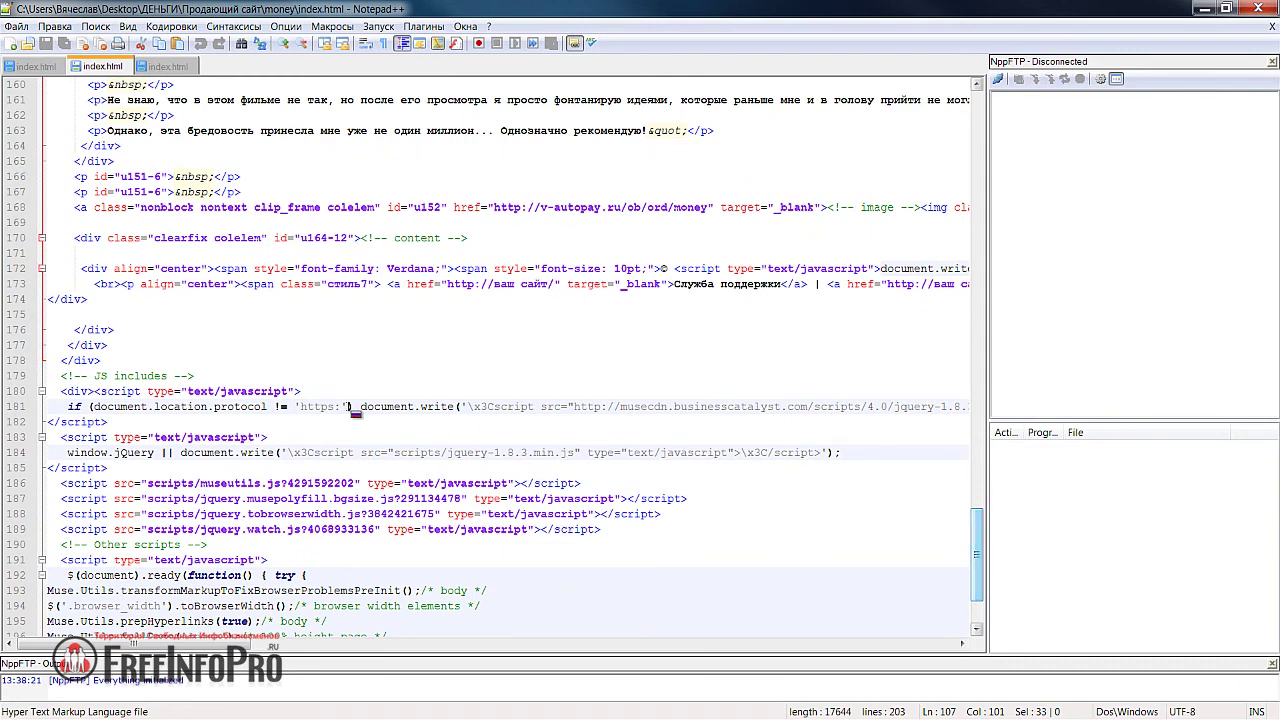
click(535, 207)
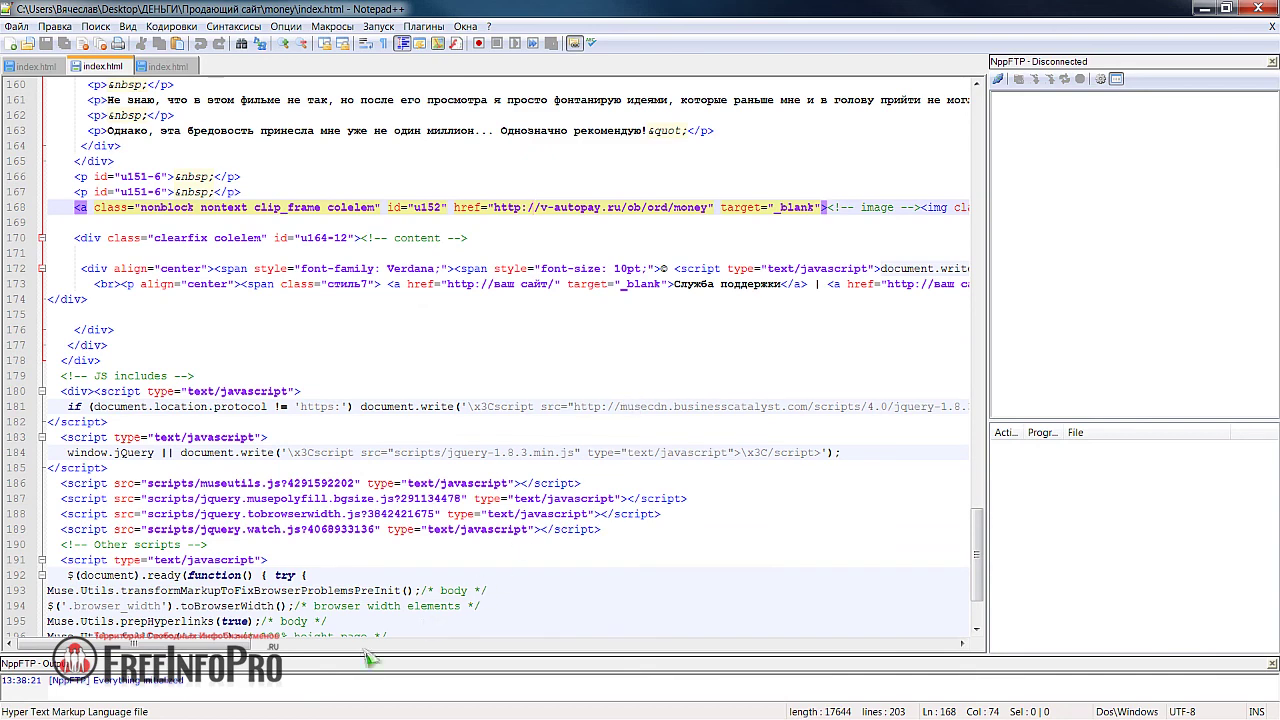
- Locate the footer placeholders in lines 172 and 173: the «Ваше Имя» owner name and the «Партнерская программа» and «Служба поддержки» addresses
drag(212, 643, 436, 645)
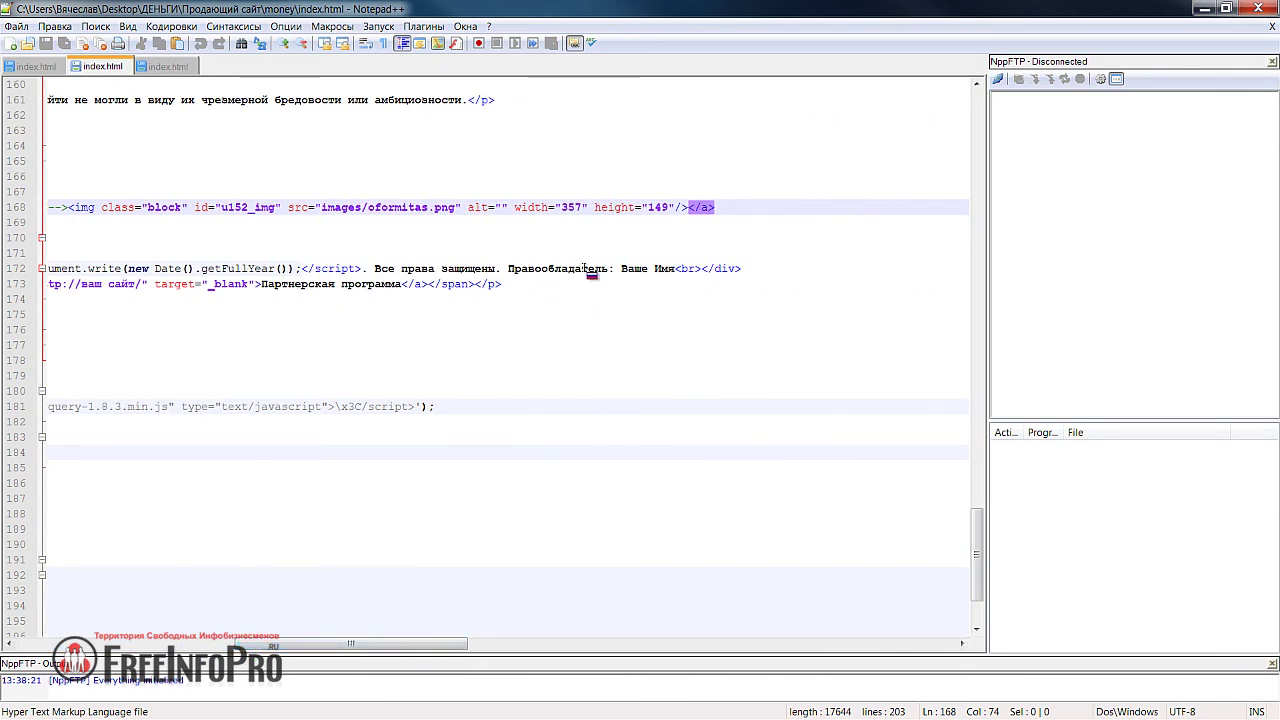
drag(622, 270, 676, 272)
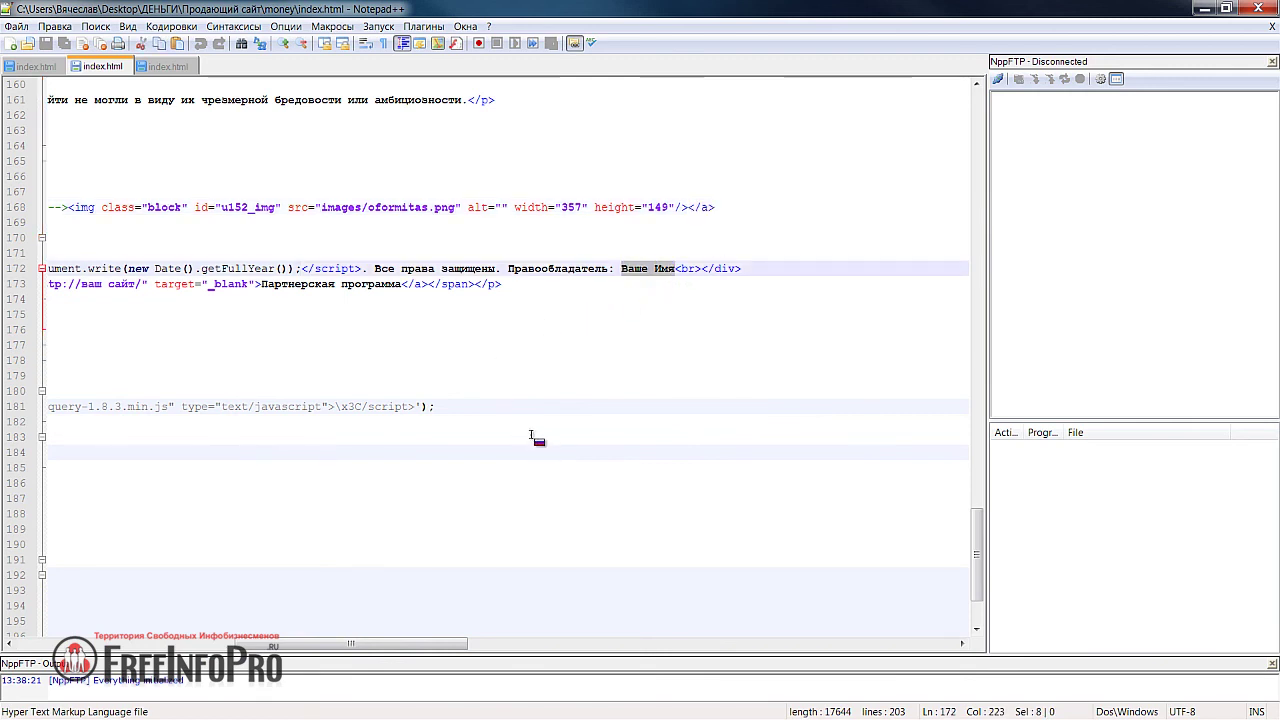
scroll(535, 390, left, 5)
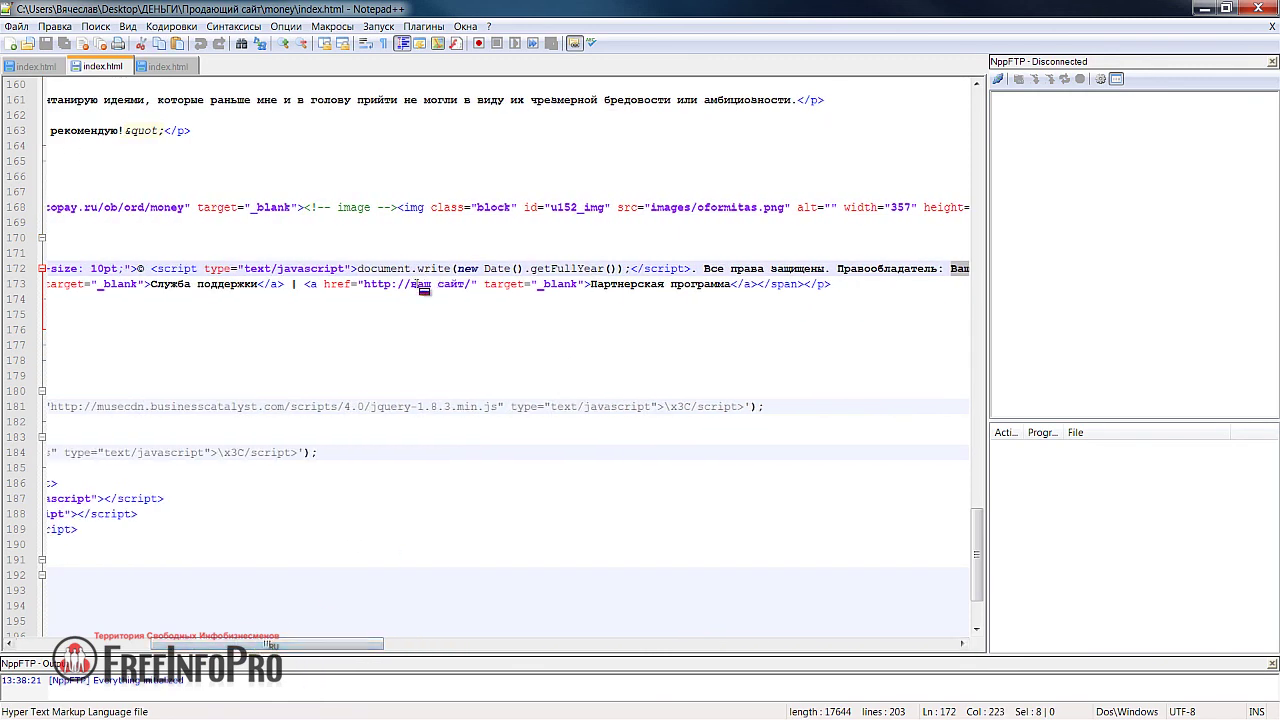
click(424, 287)
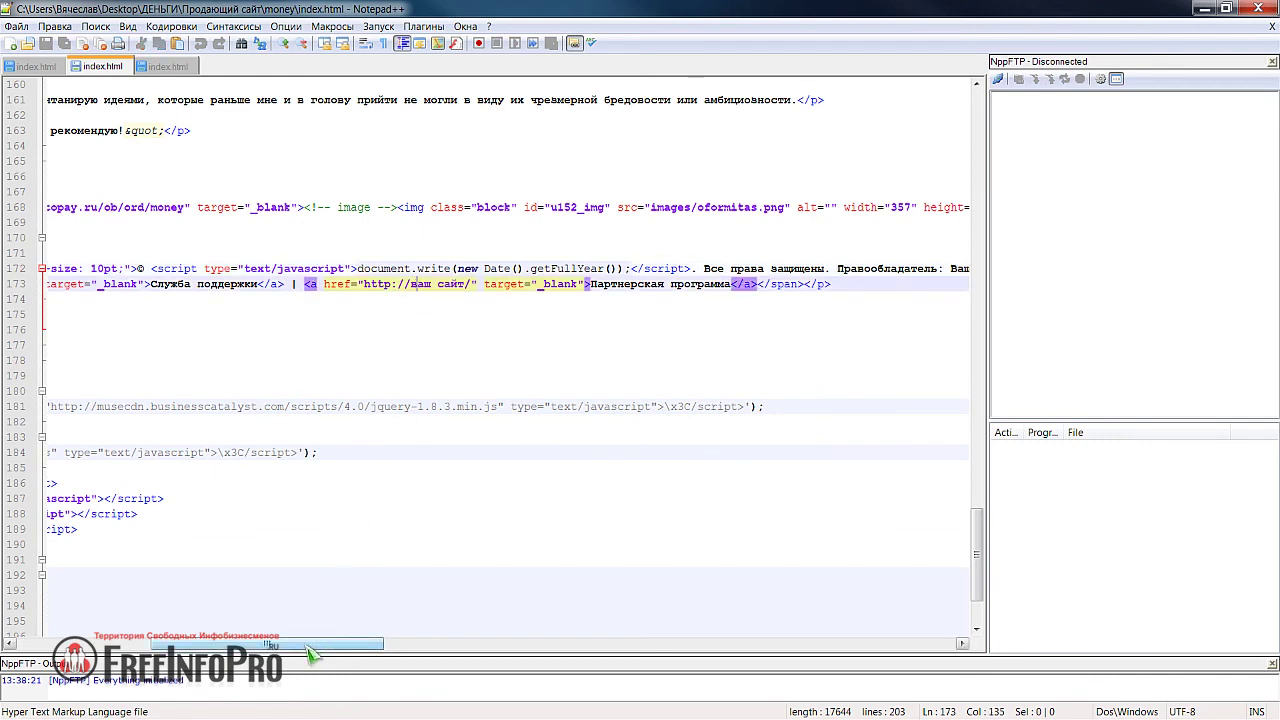
scroll(307, 640, left, 4)
click(240, 285)
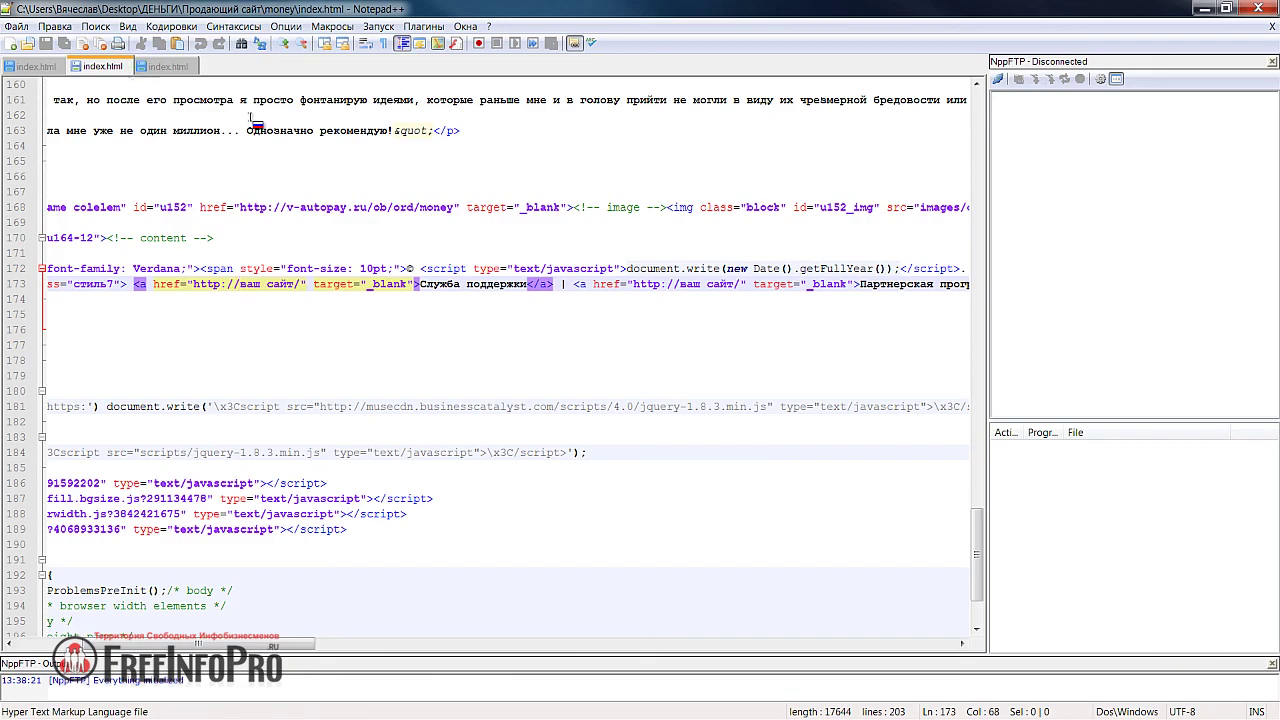
- Close Notepad++ without editing the local index.html and go back up from the money folder to the ДЕНЬГИ folder
click(1256, 12)
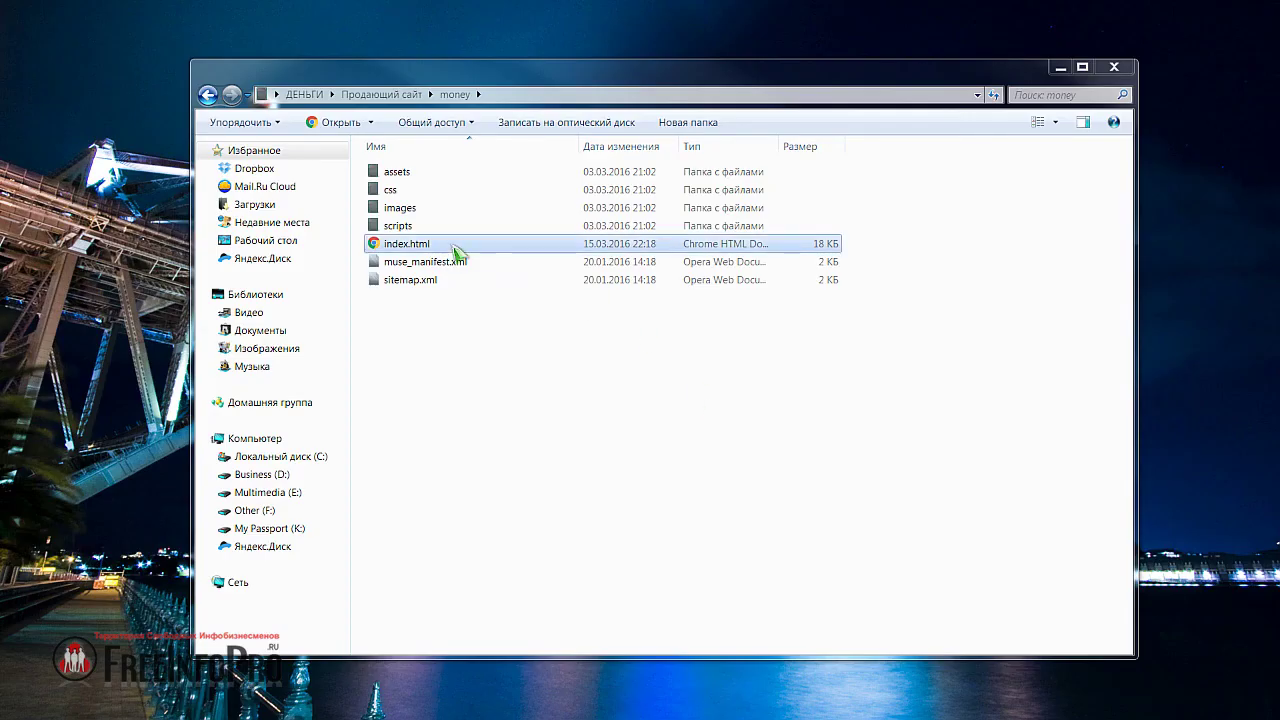
key(BackSpace)
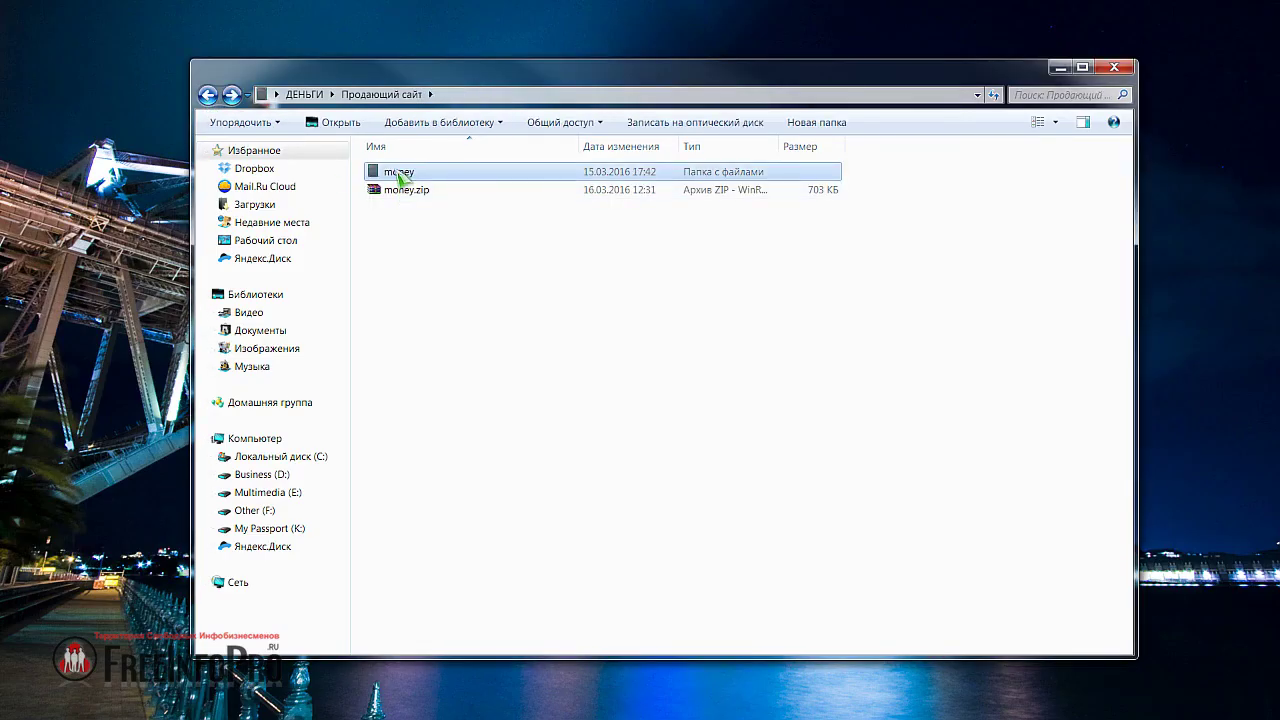
click(457, 291)
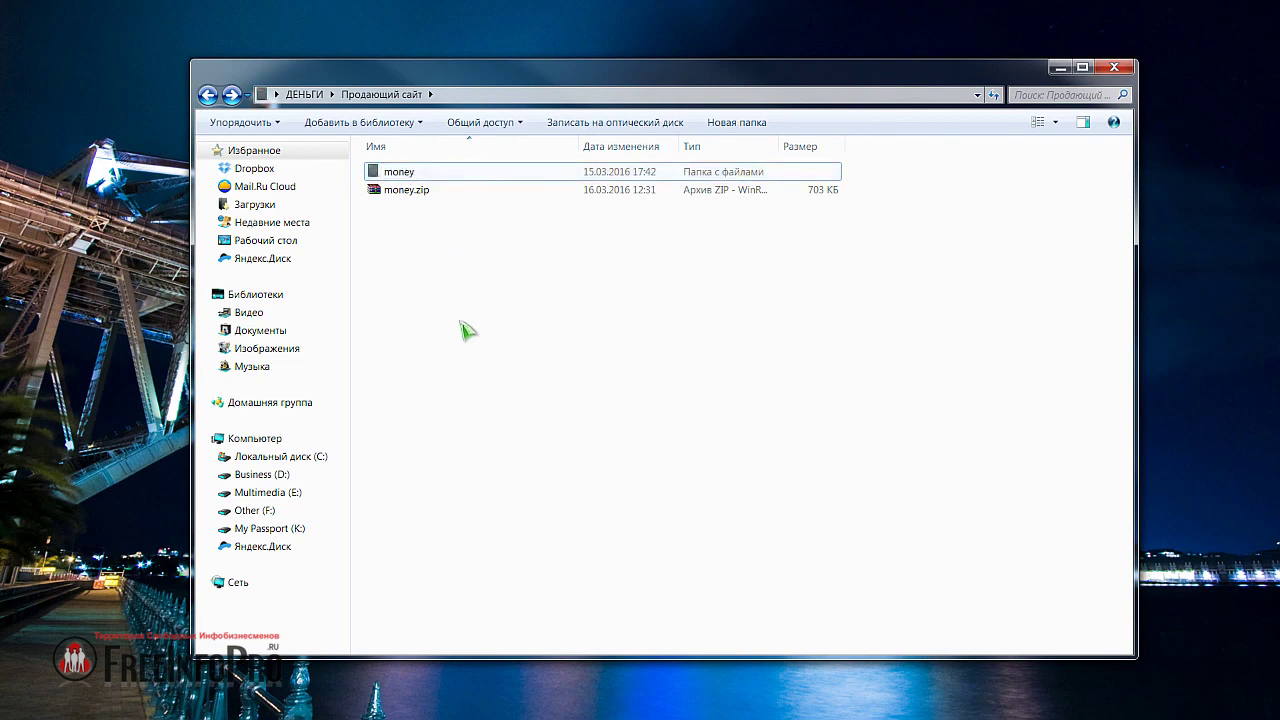
click(210, 97)
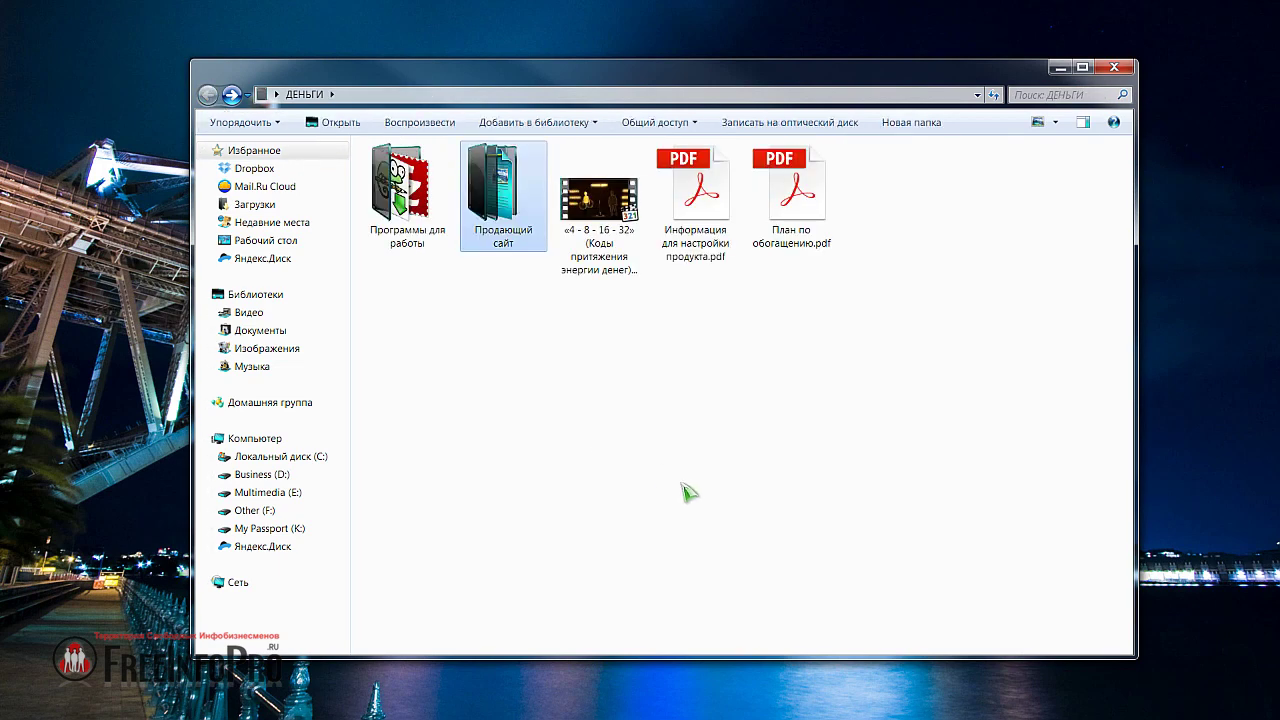